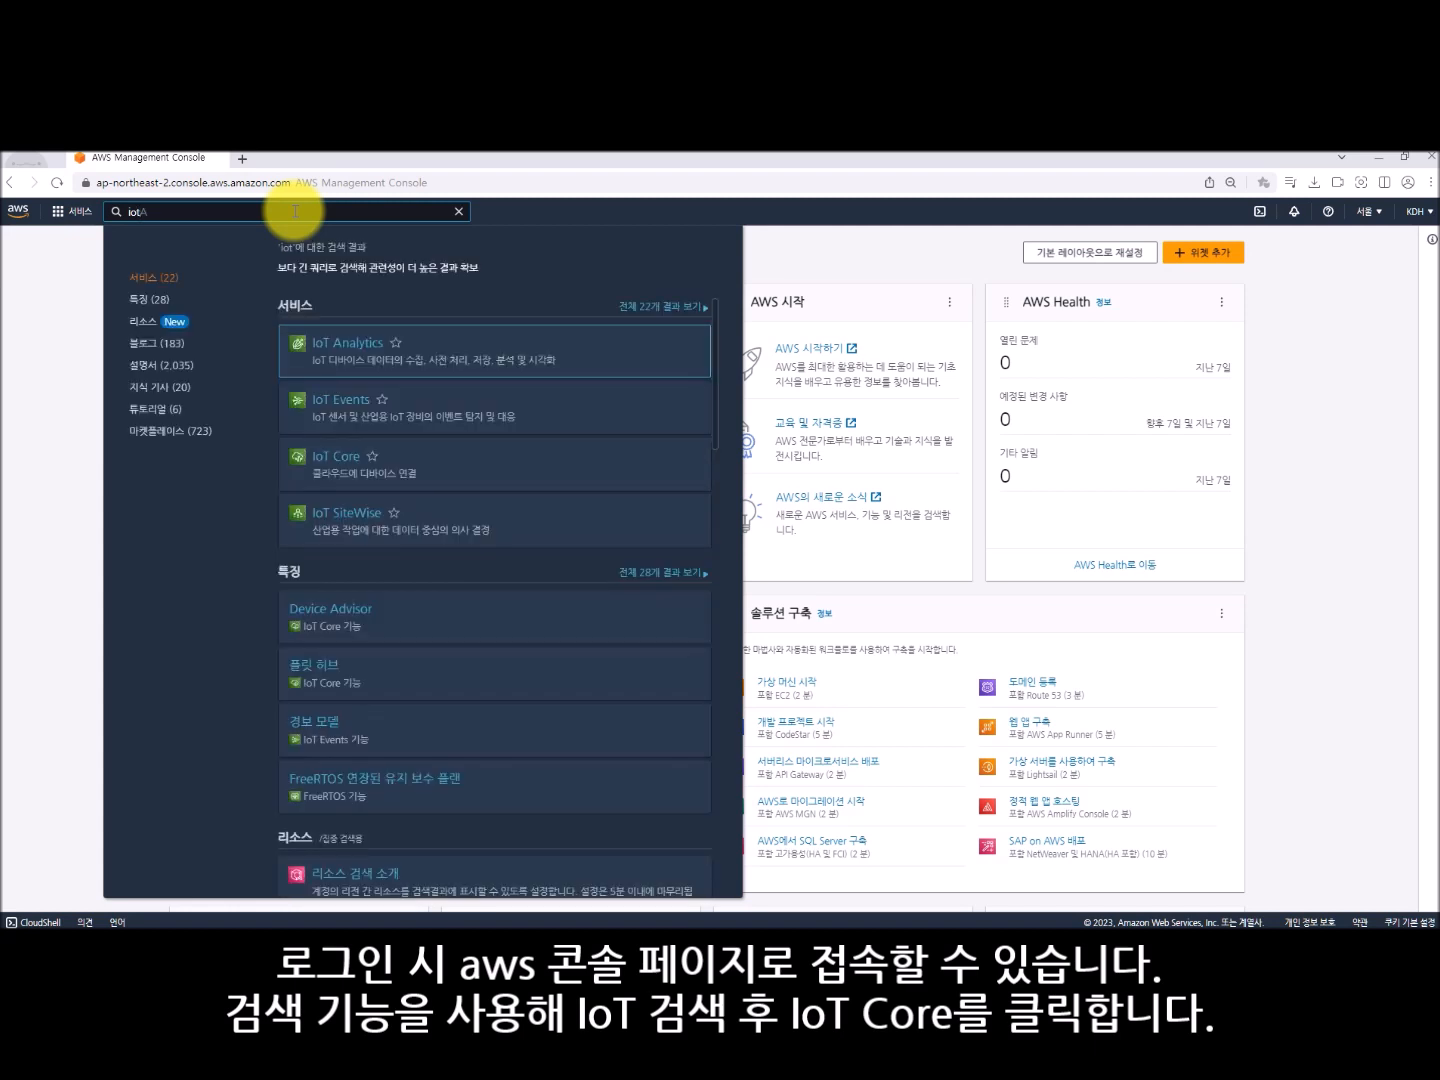
- Open the IoT Core service from the iot search results and go to its list of security policies
mouse_move(330, 482)
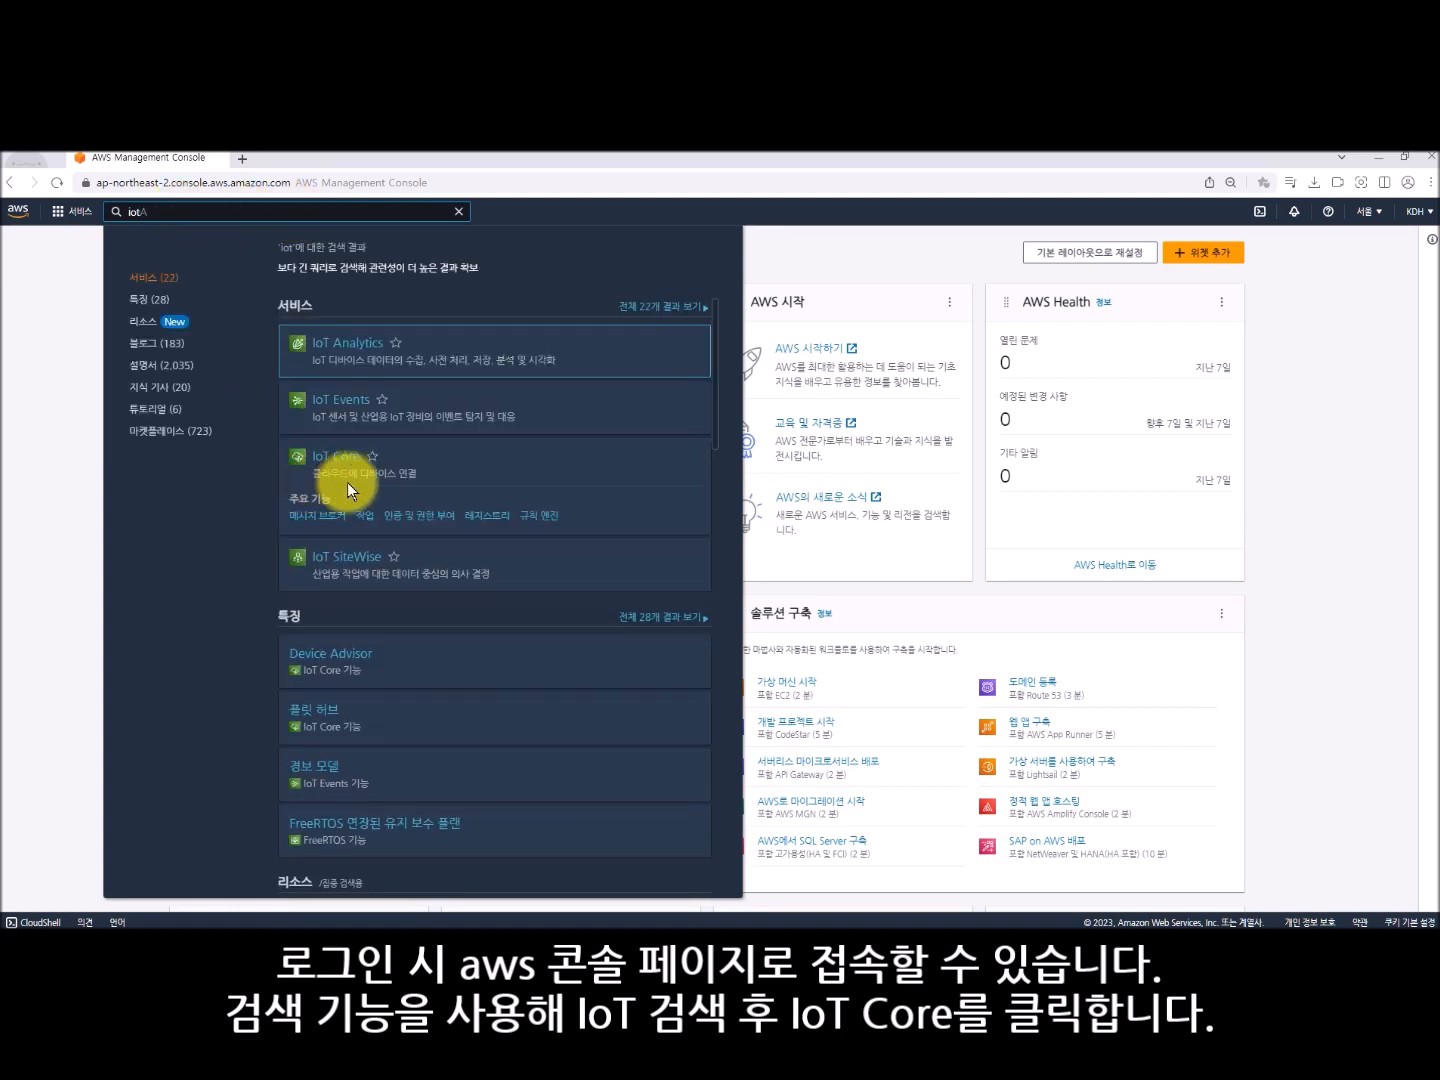
left_click(328, 462)
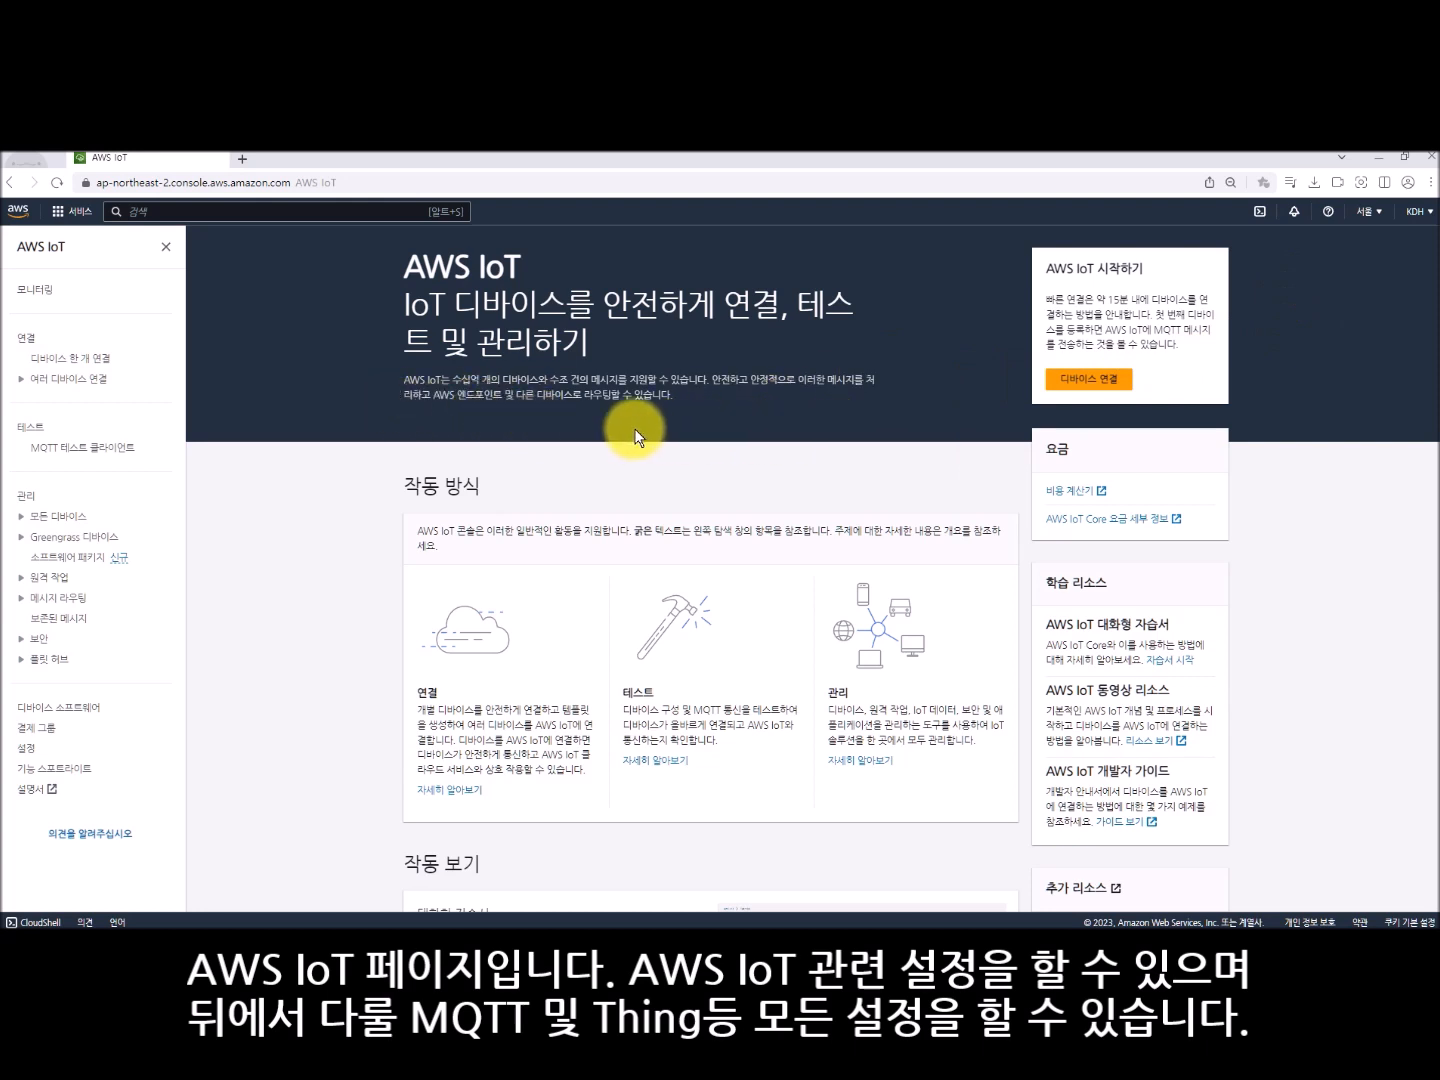
left_click(32, 640)
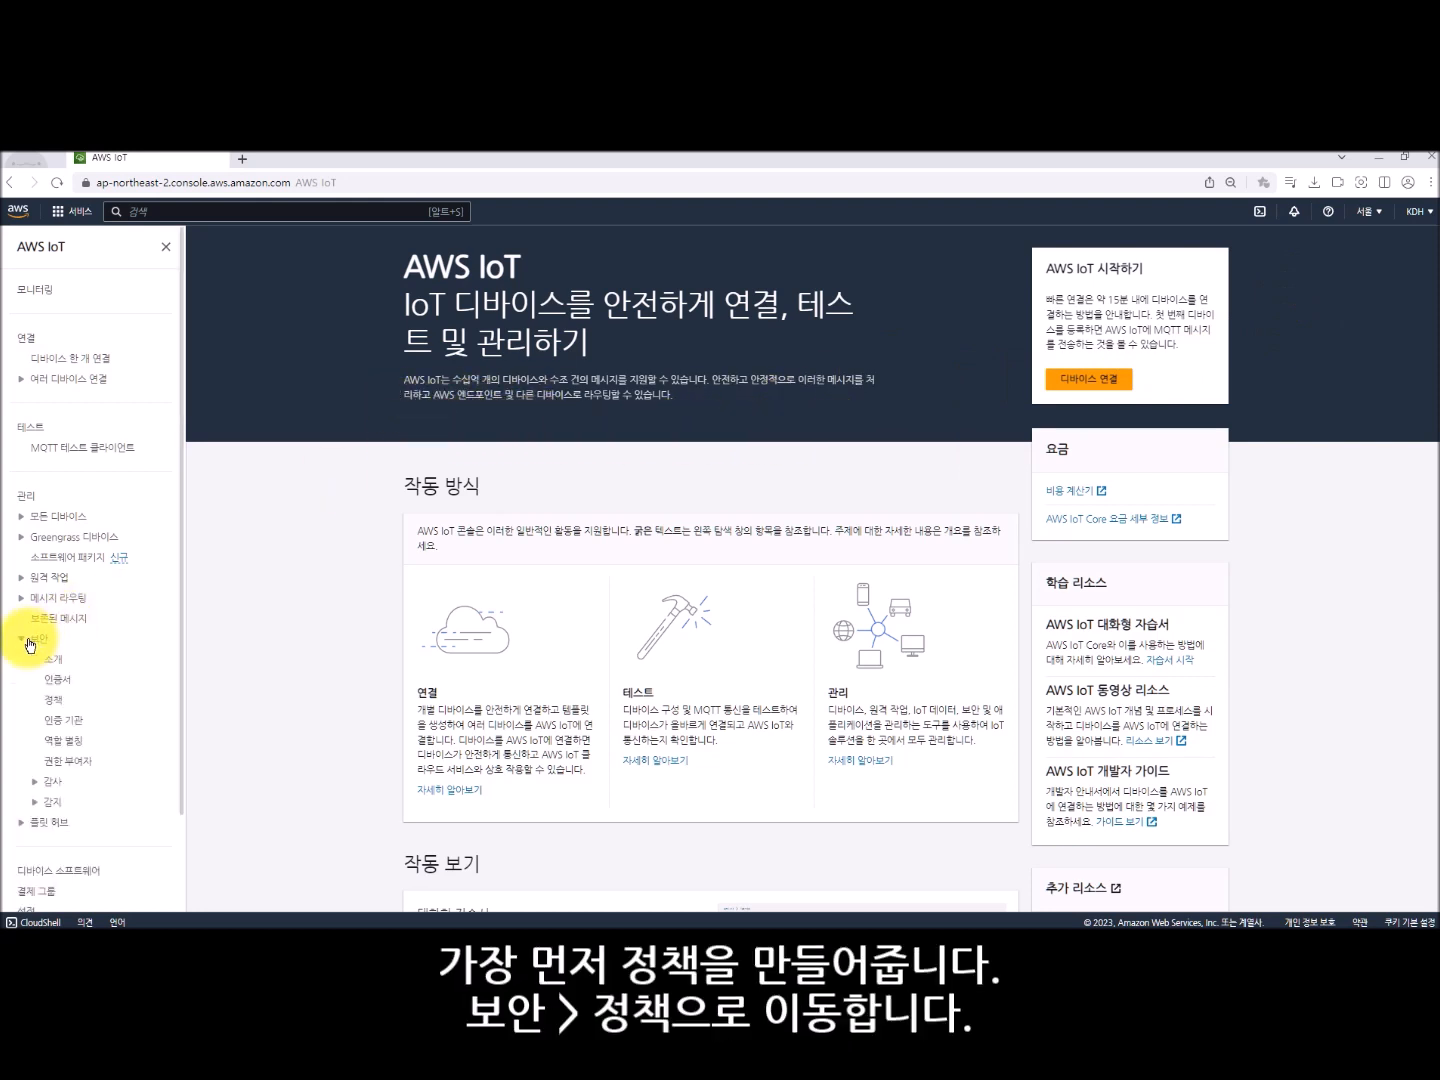
left_click(54, 699)
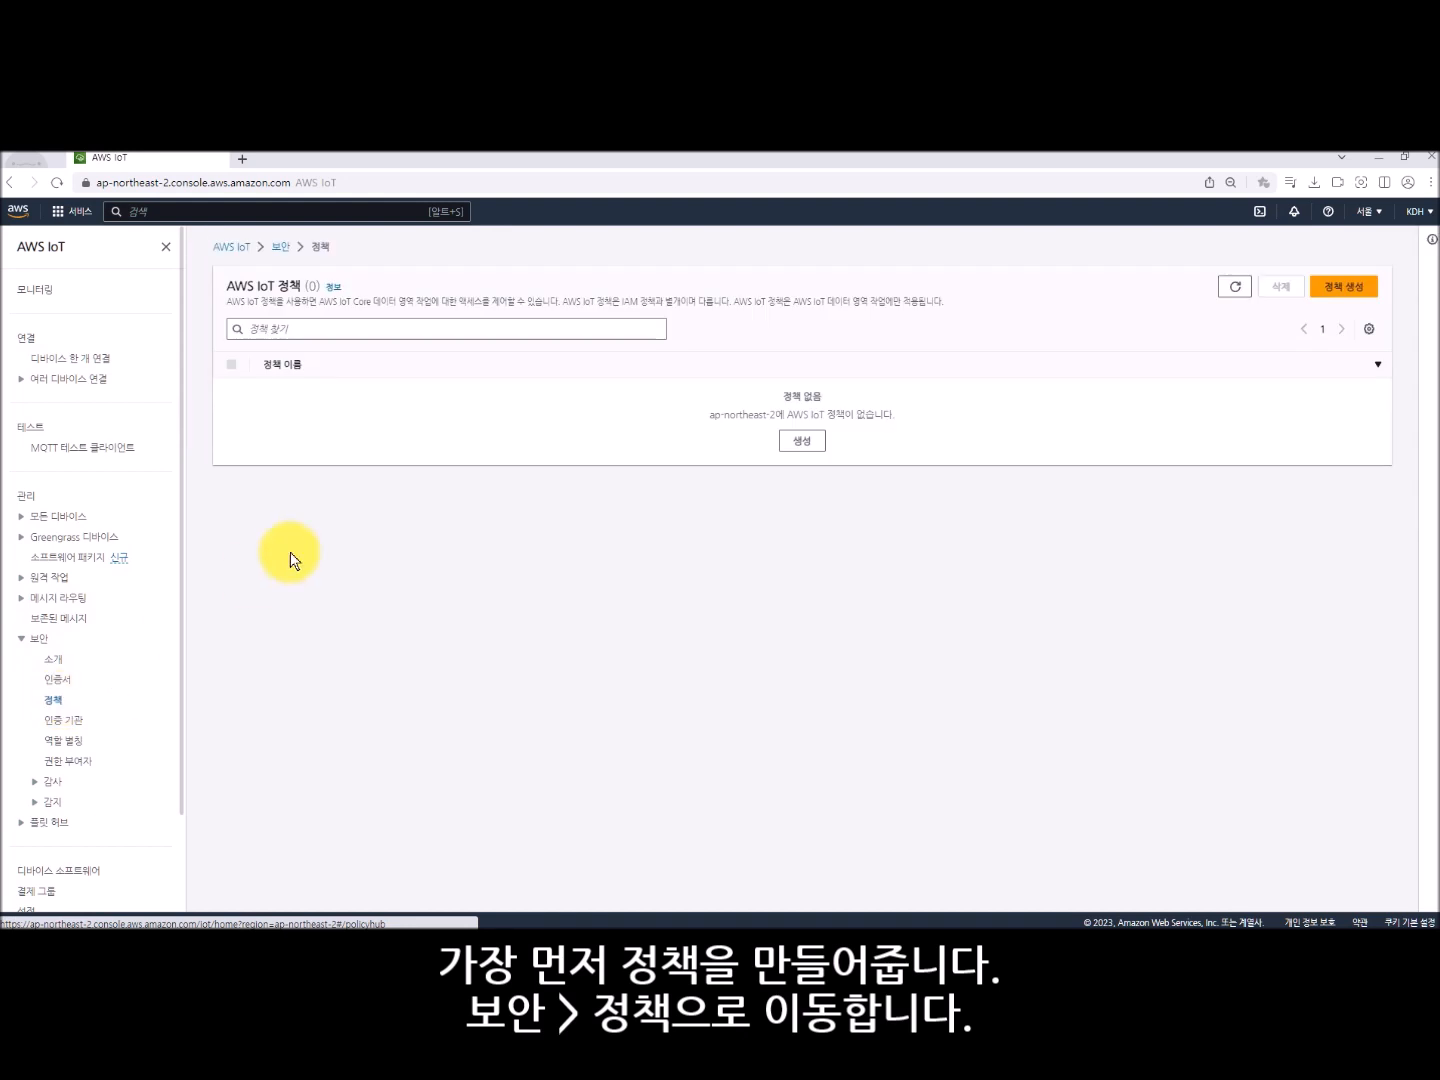
- Create an allow policy named Document with policy action * and policy resource *
left_click(1345, 287)
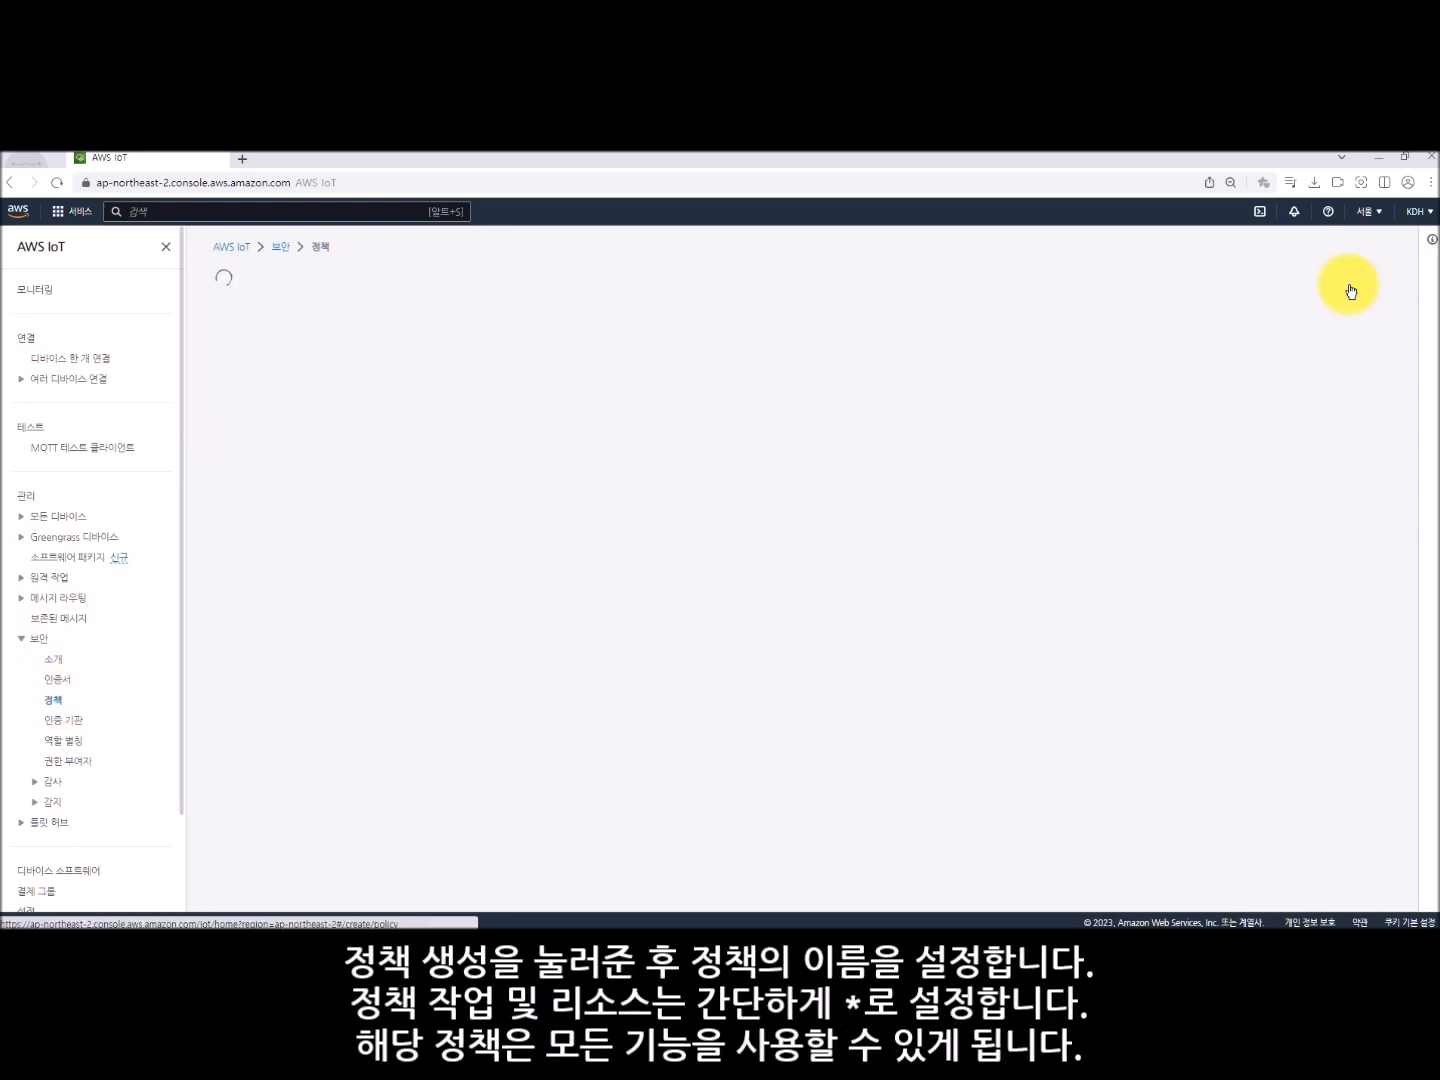
left_click(400, 419)
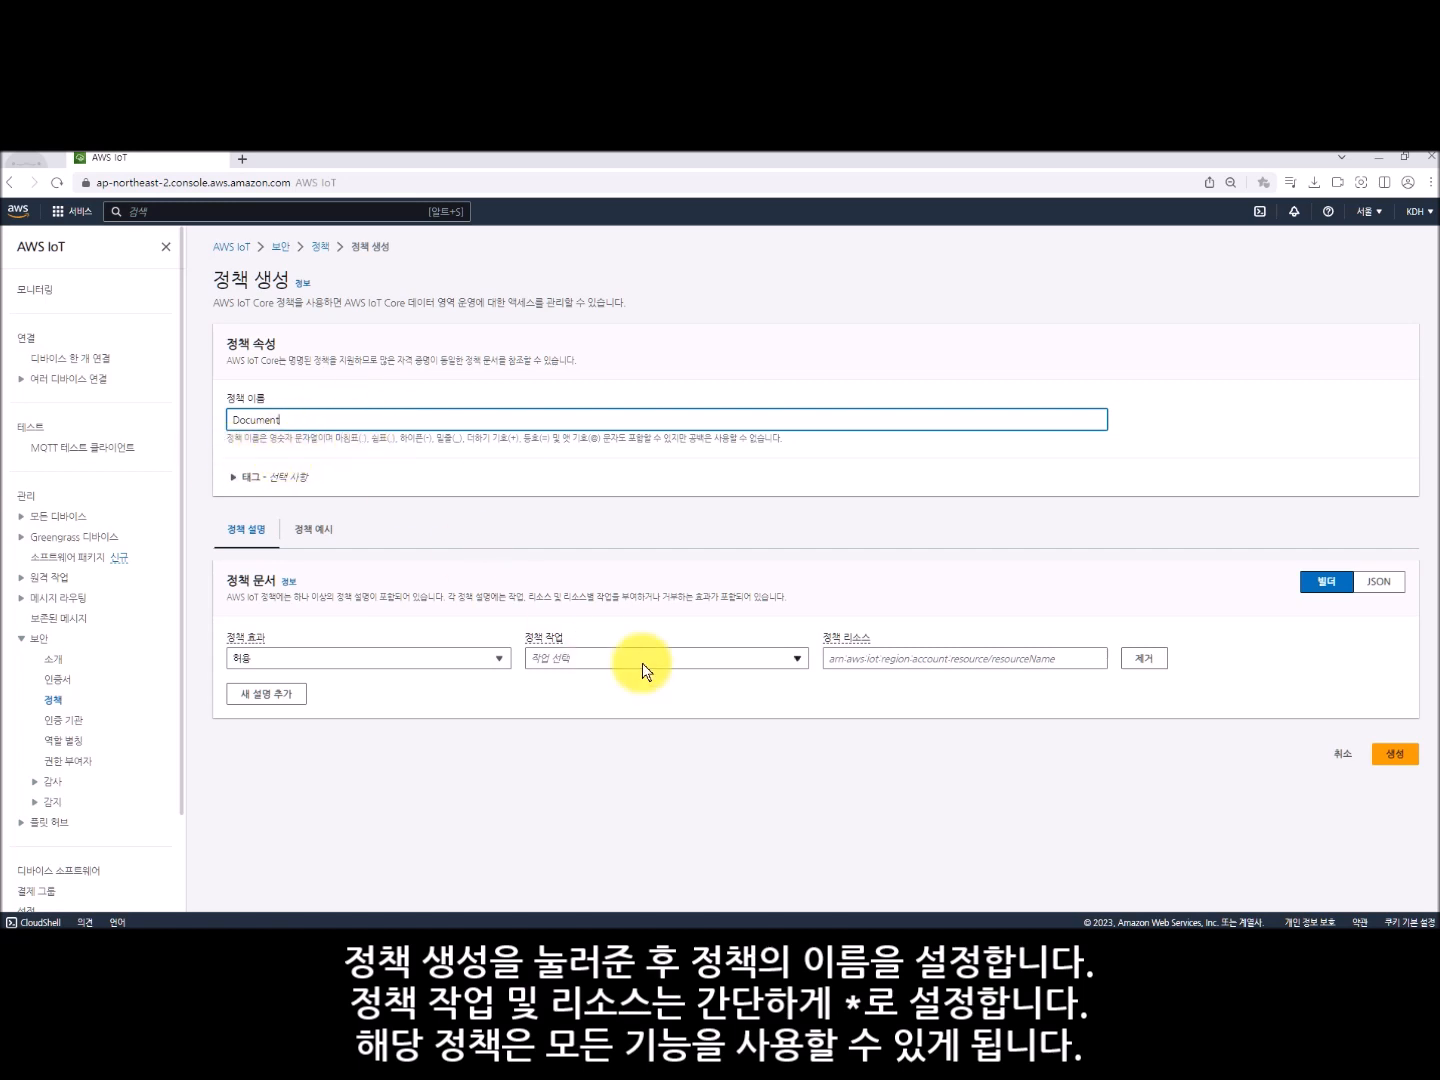
left_click(785, 658)
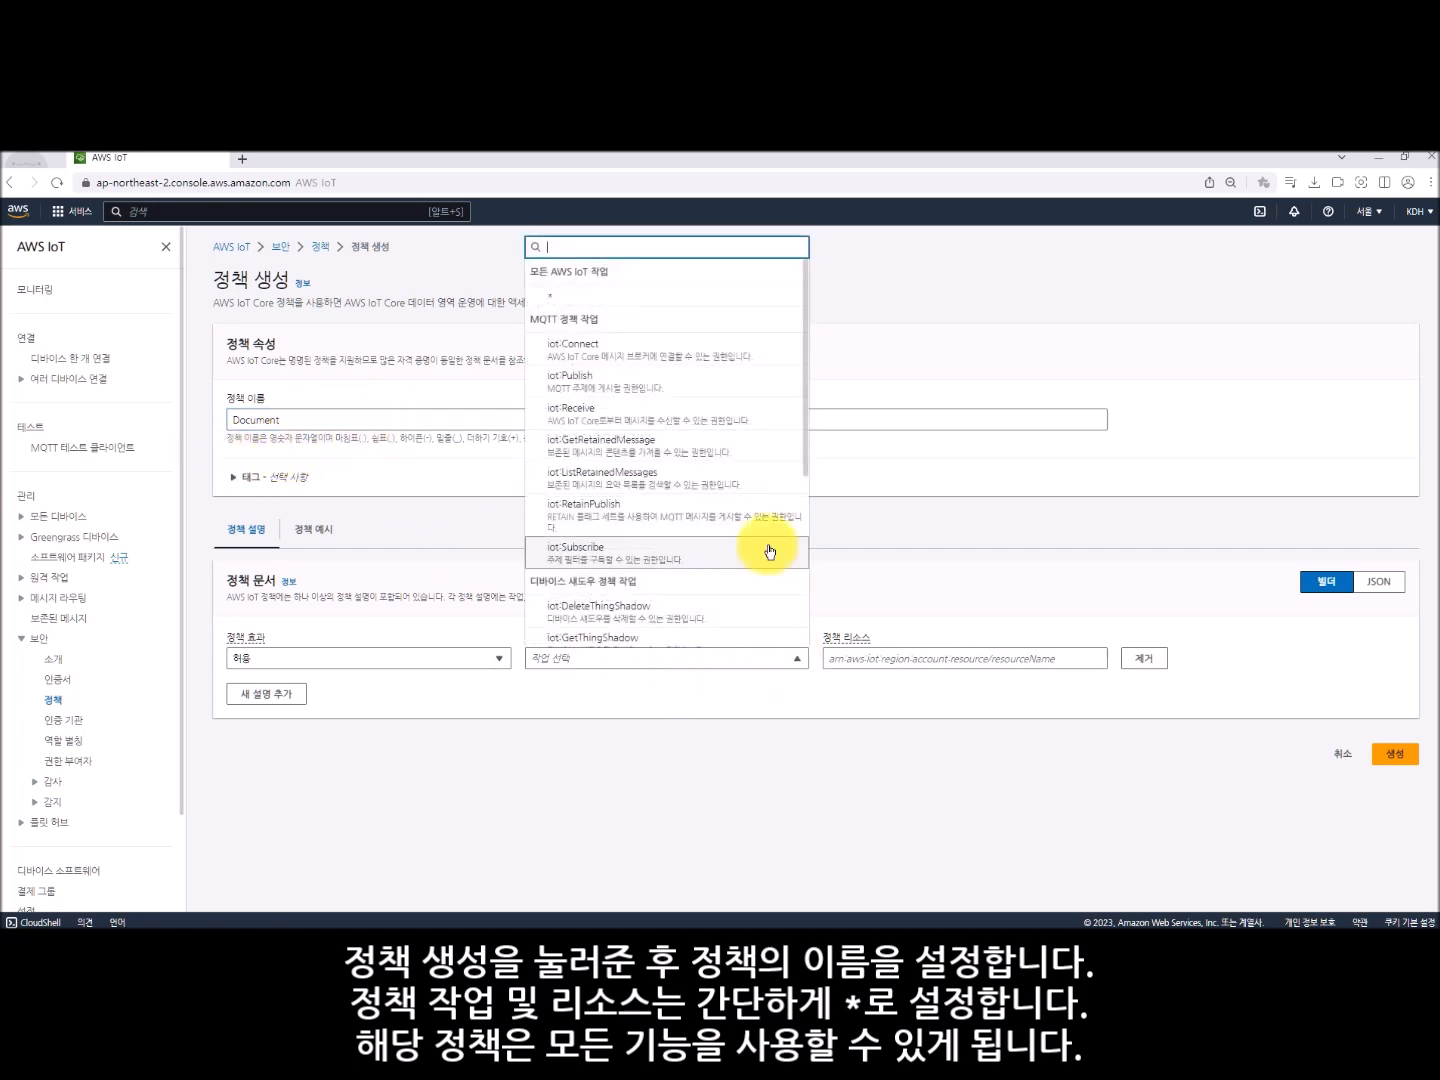
left_click(700, 299)
left_click(895, 661)
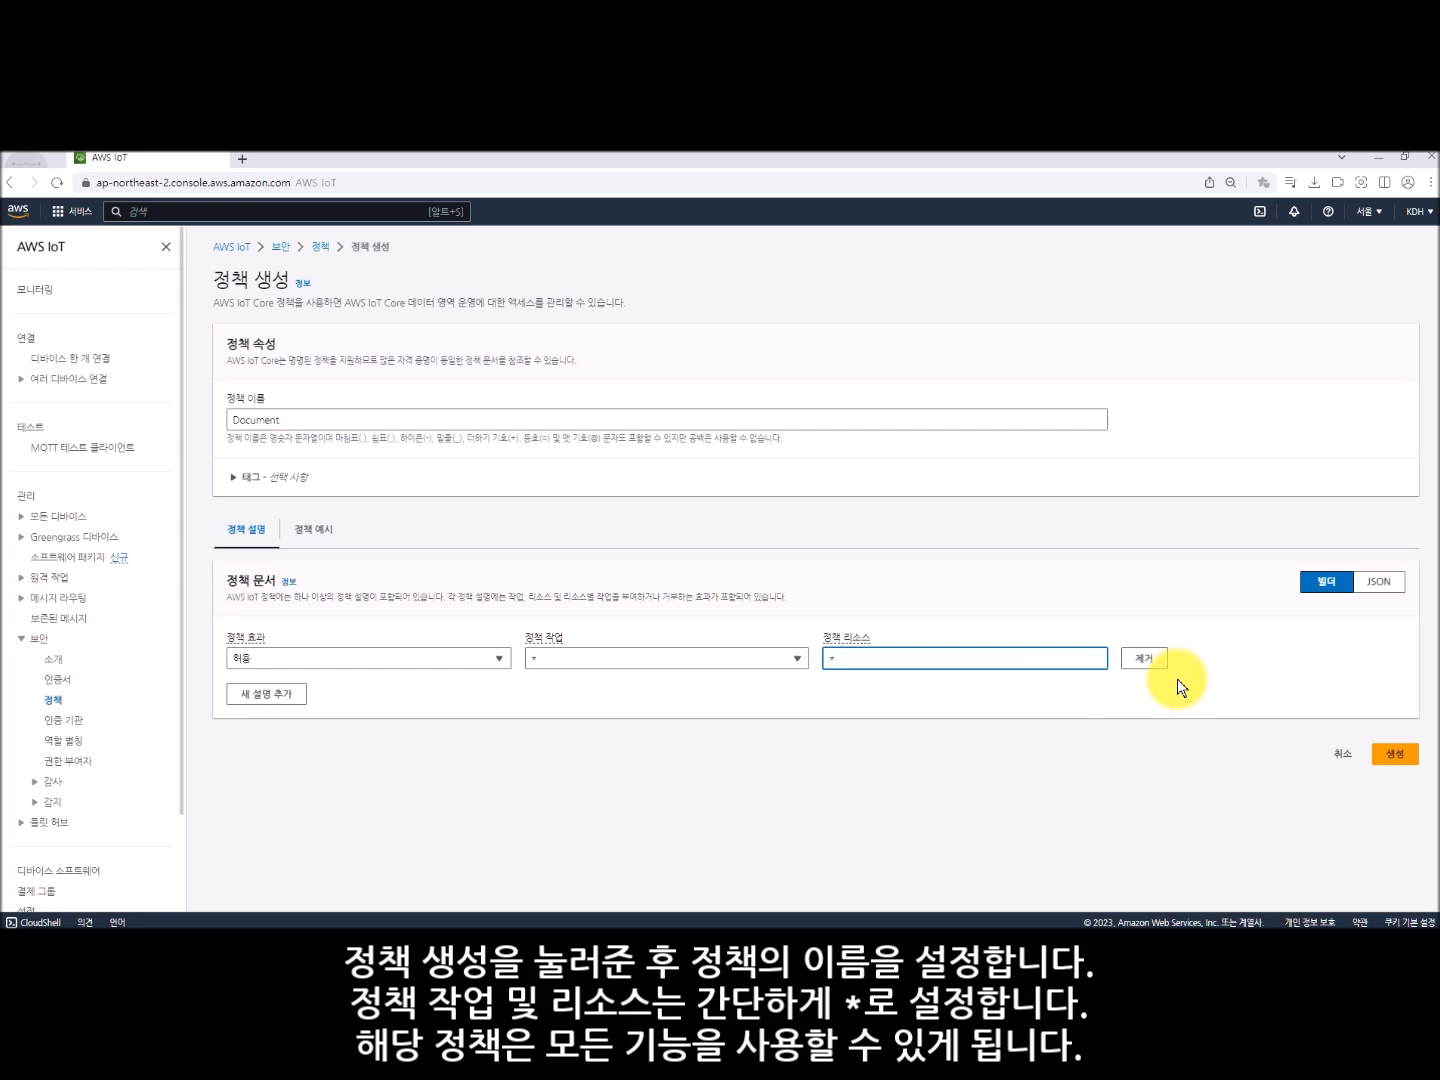
left_click(1396, 756)
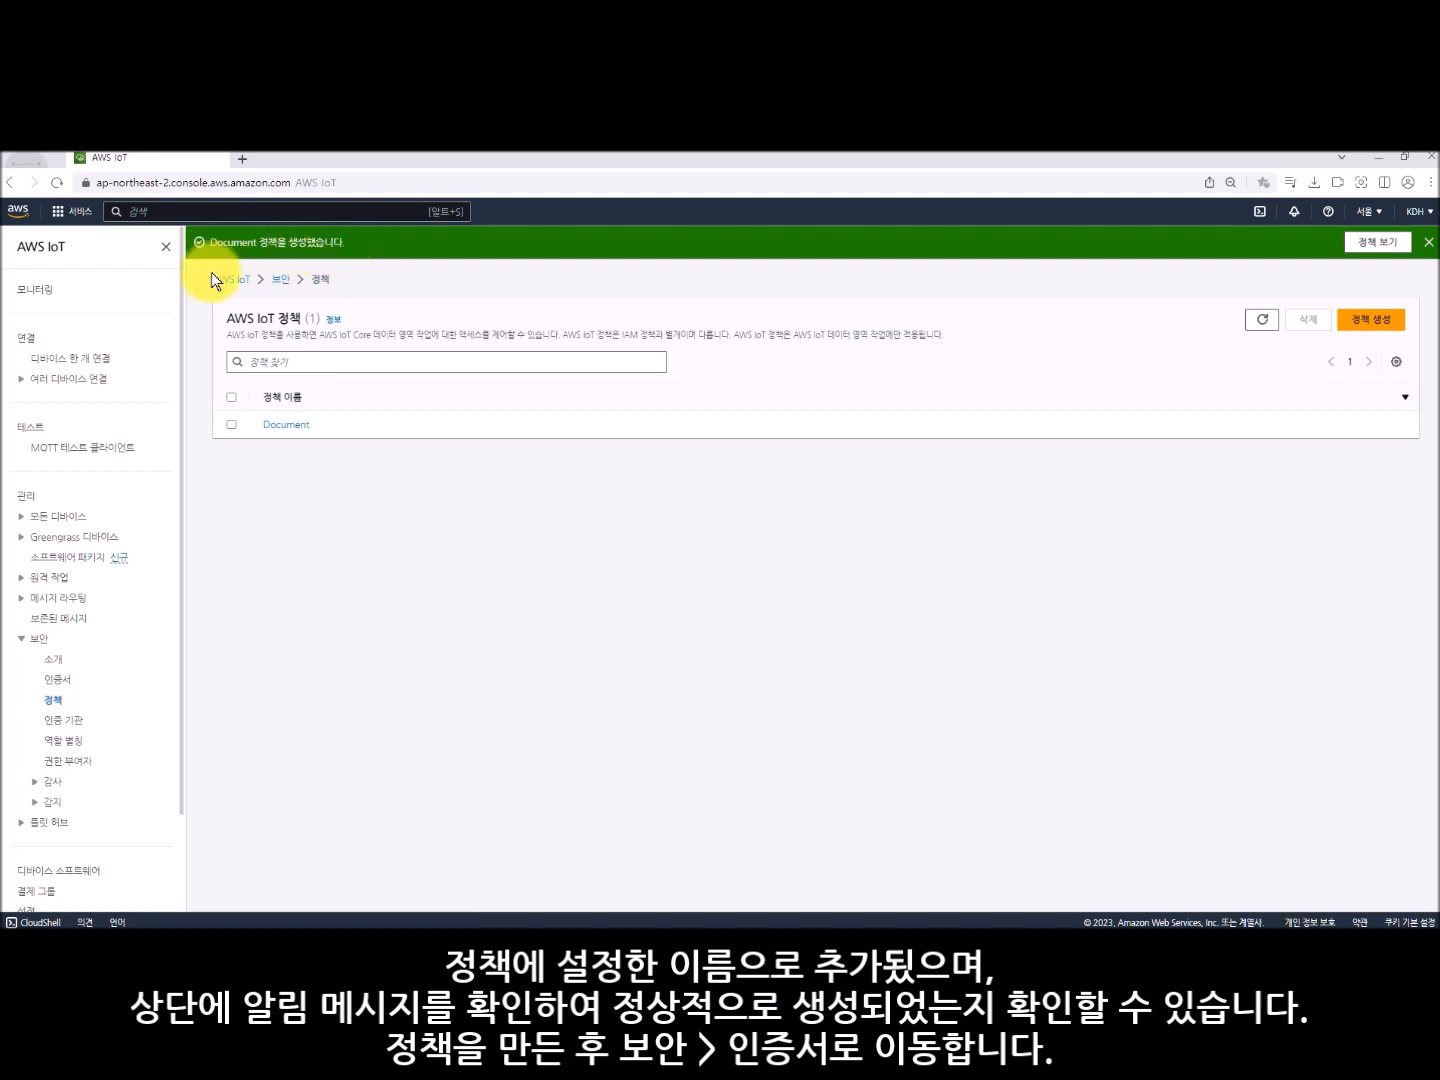
- Create a new auto-generated security certificate with its status set to active
left_click(62, 681)
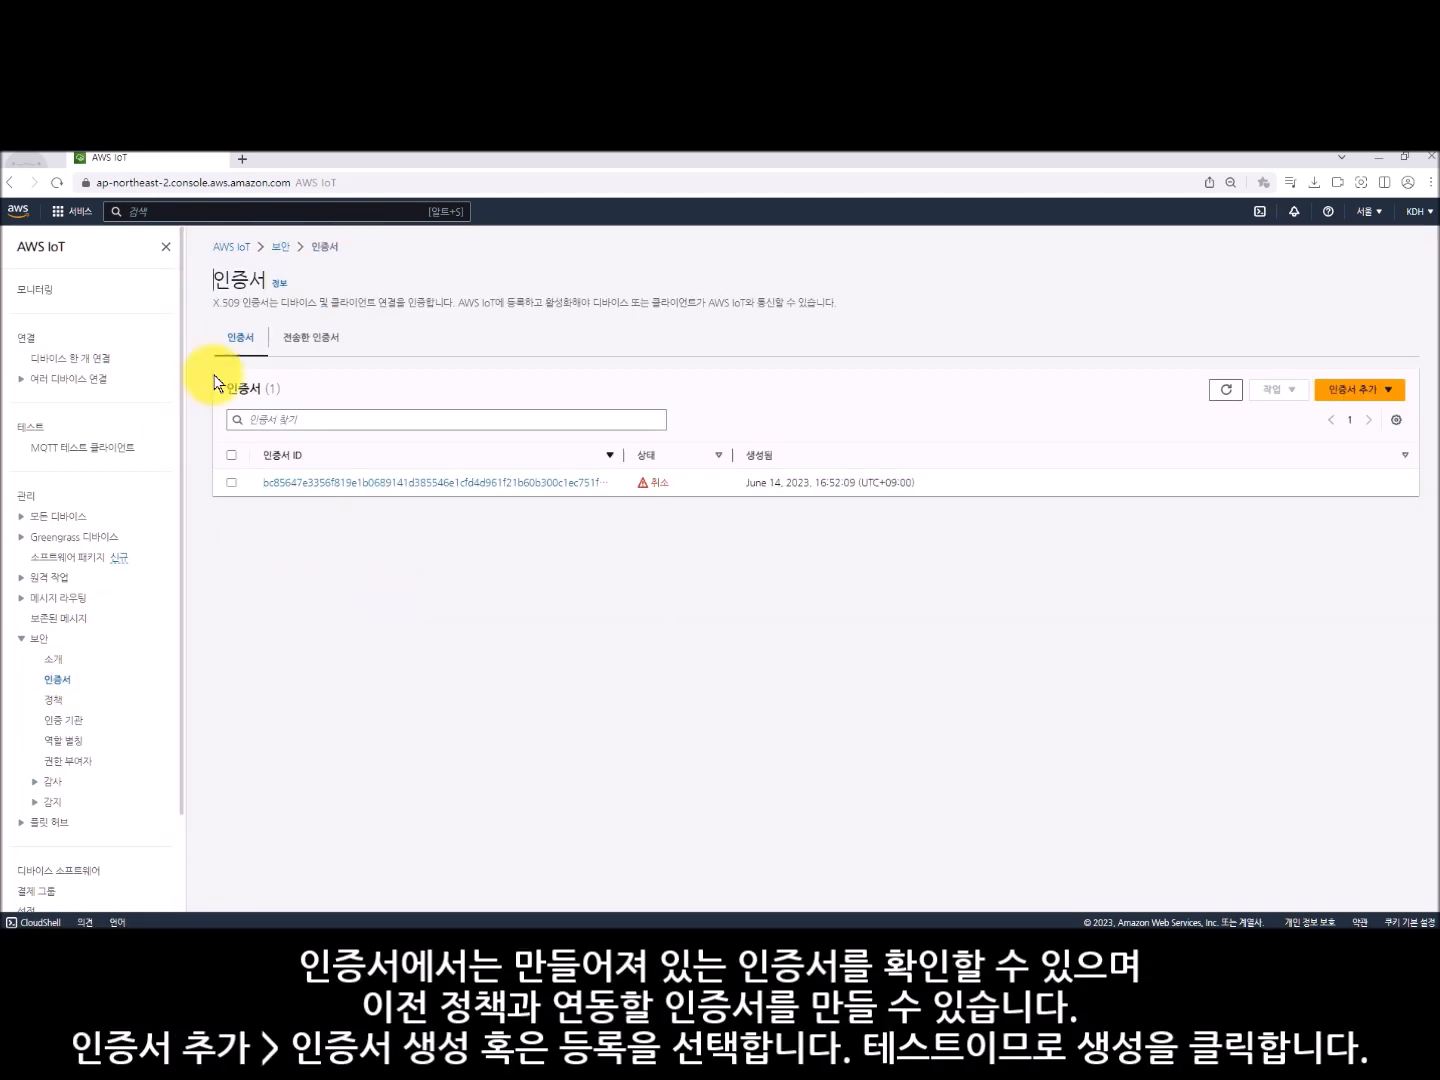
left_click(1362, 393)
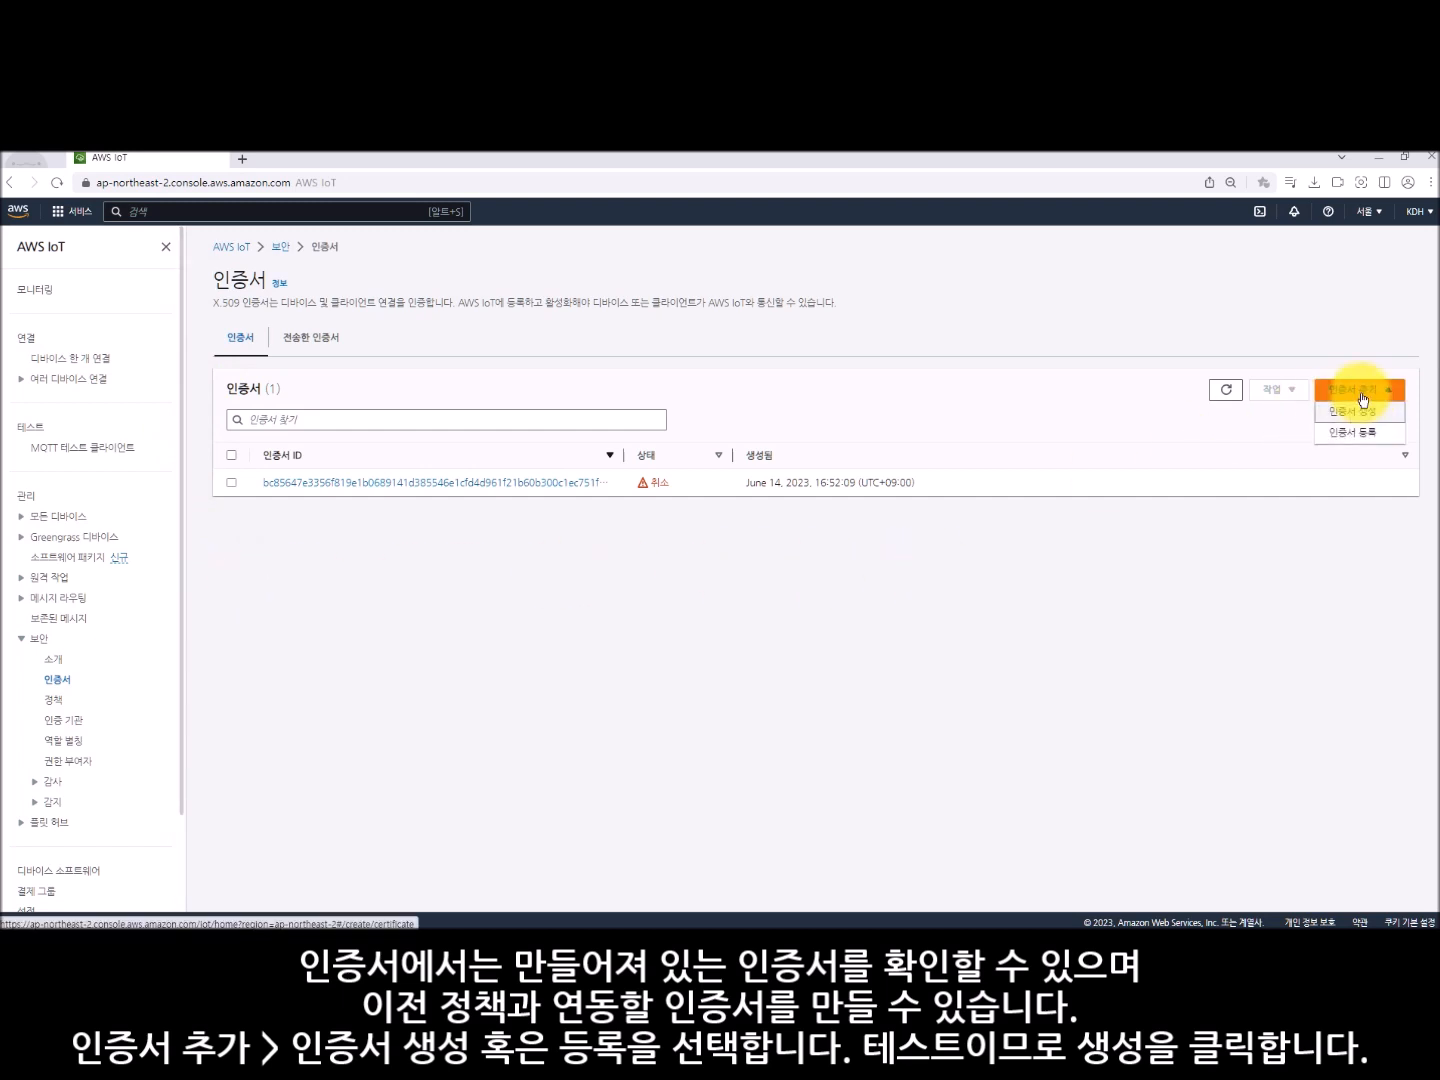
left_click(1390, 420)
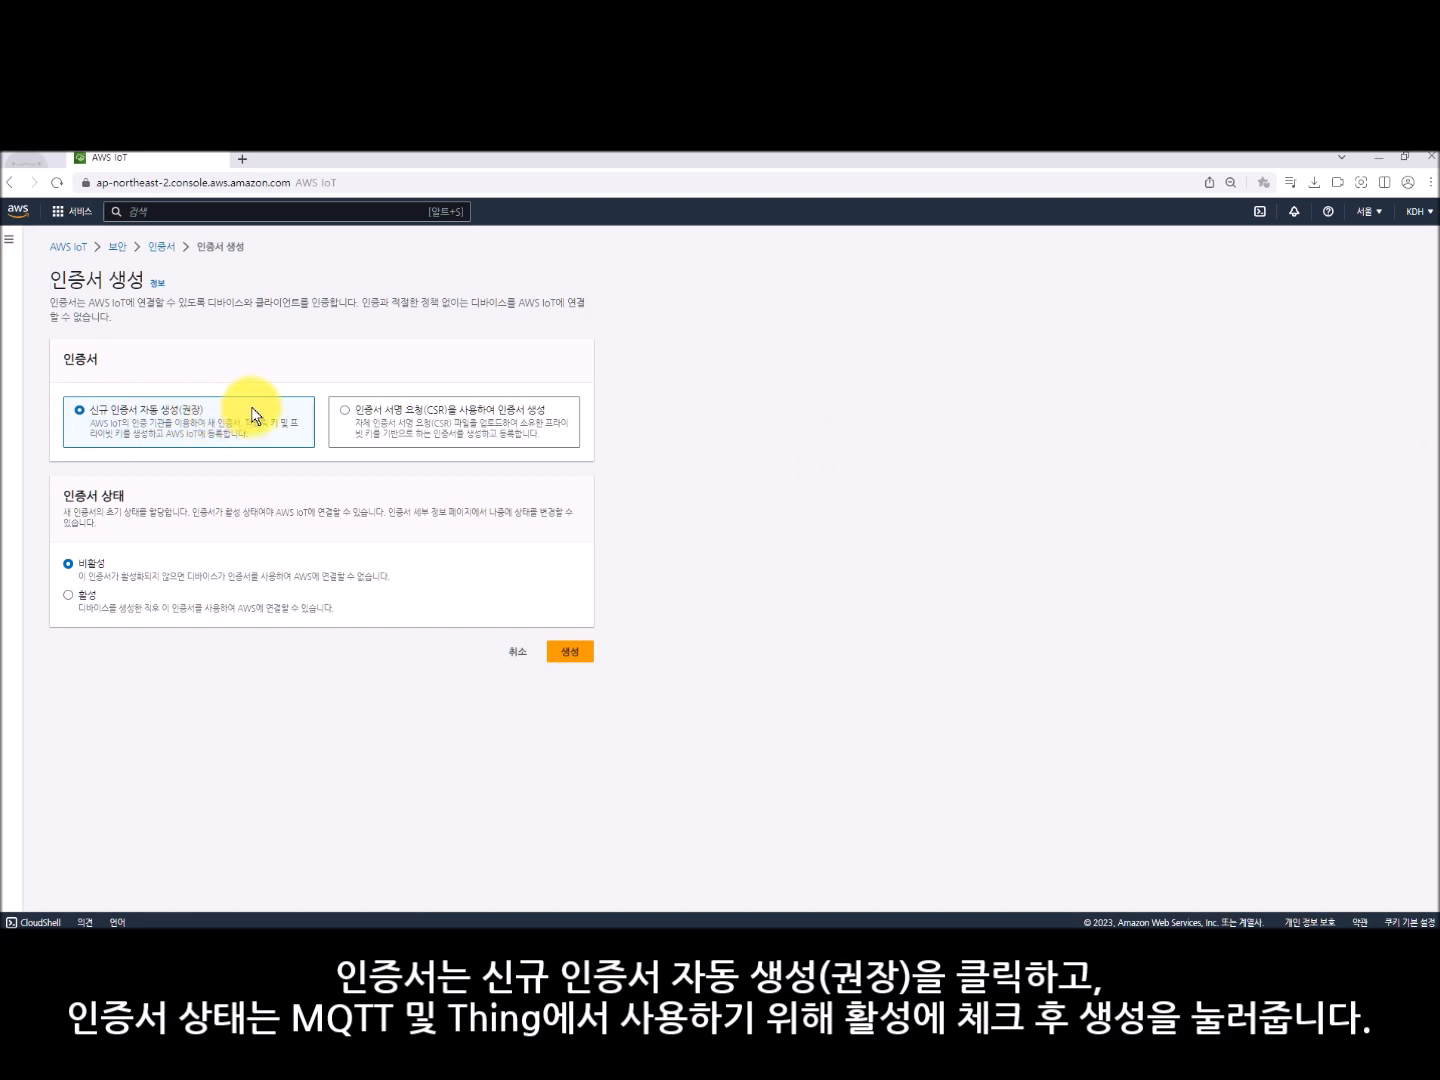
left_click(69, 595)
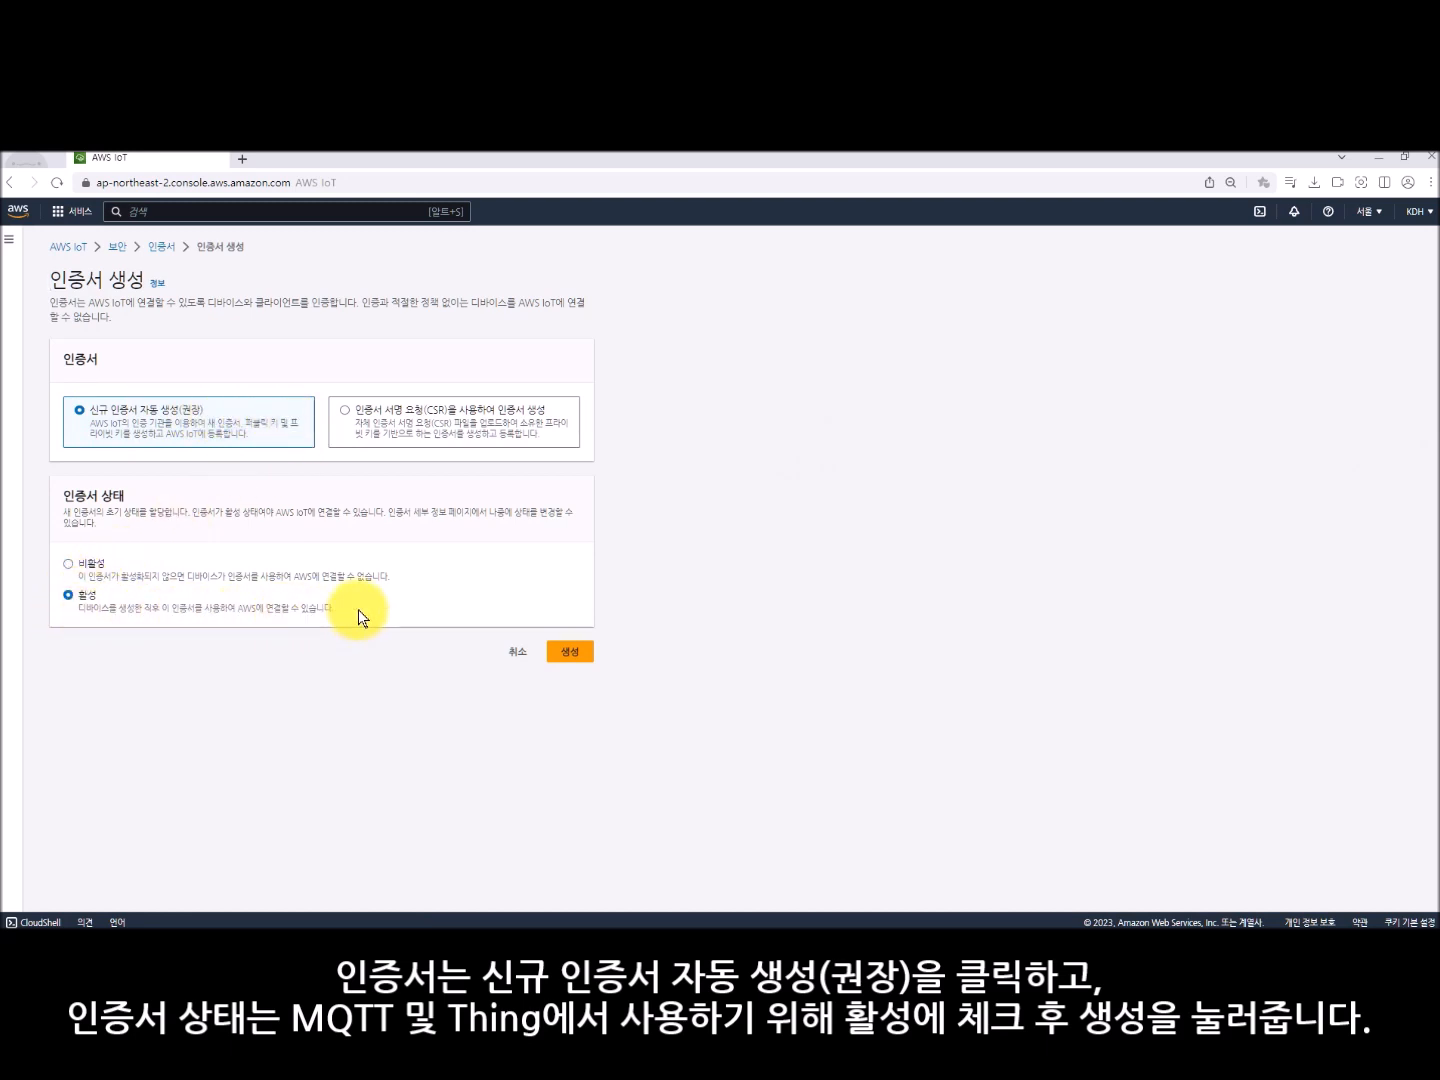
left_click(571, 653)
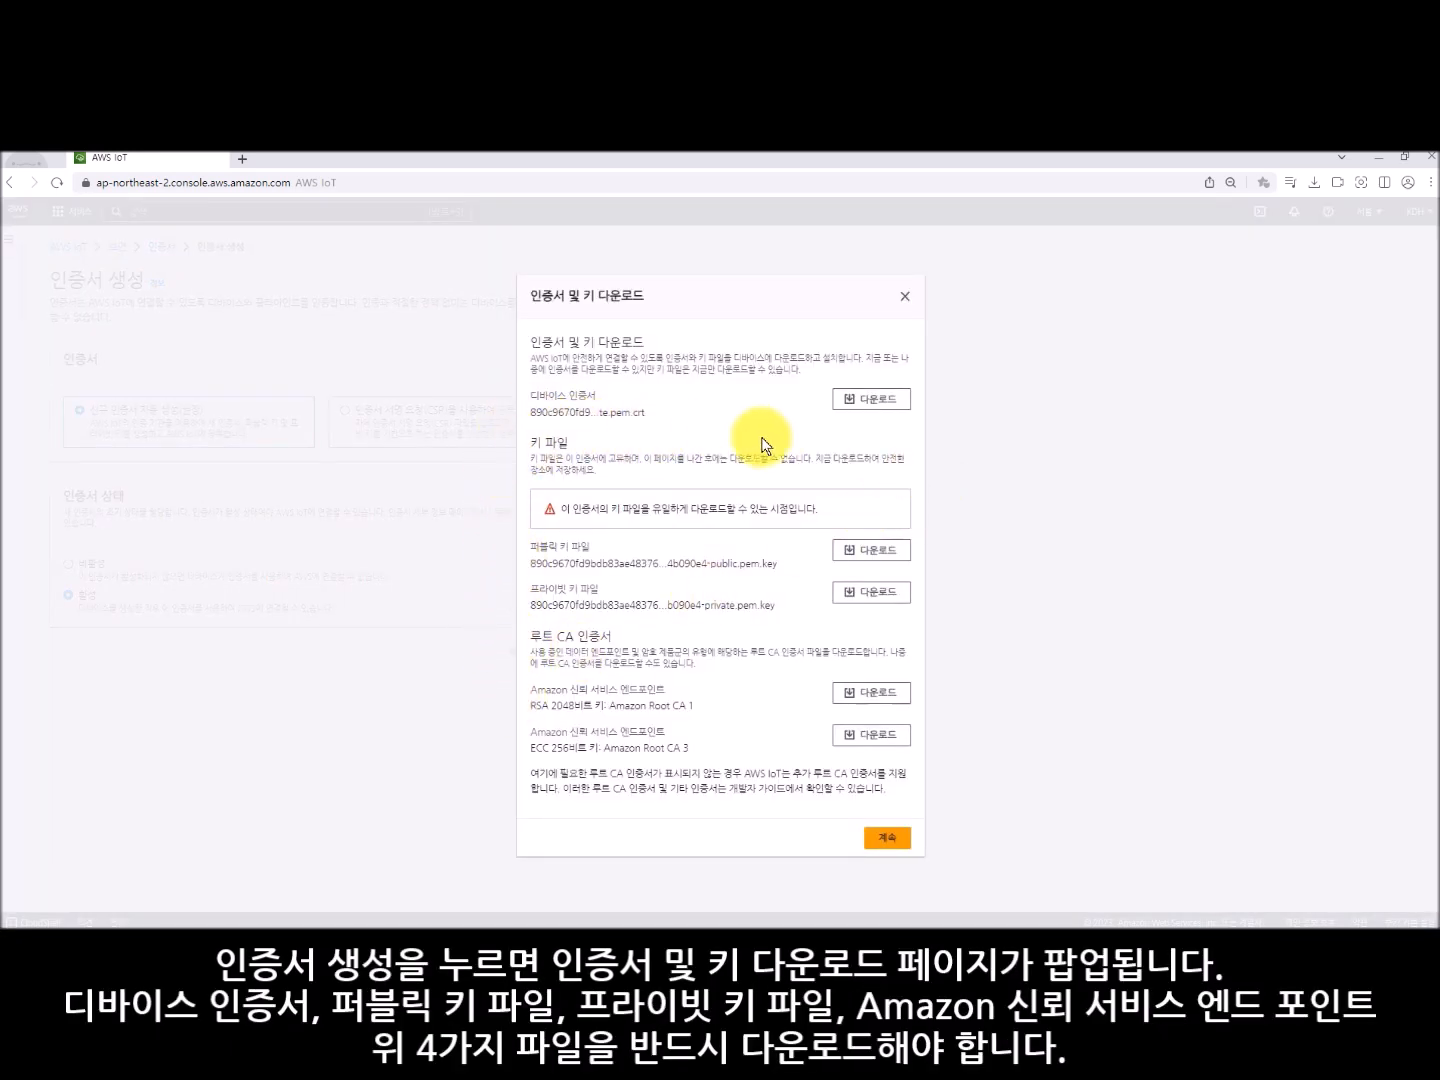
- Download the device certificate, public key file, private key file and Amazon Root CA 1, saving each file, and finish the certificate creation
left_click(896, 401)
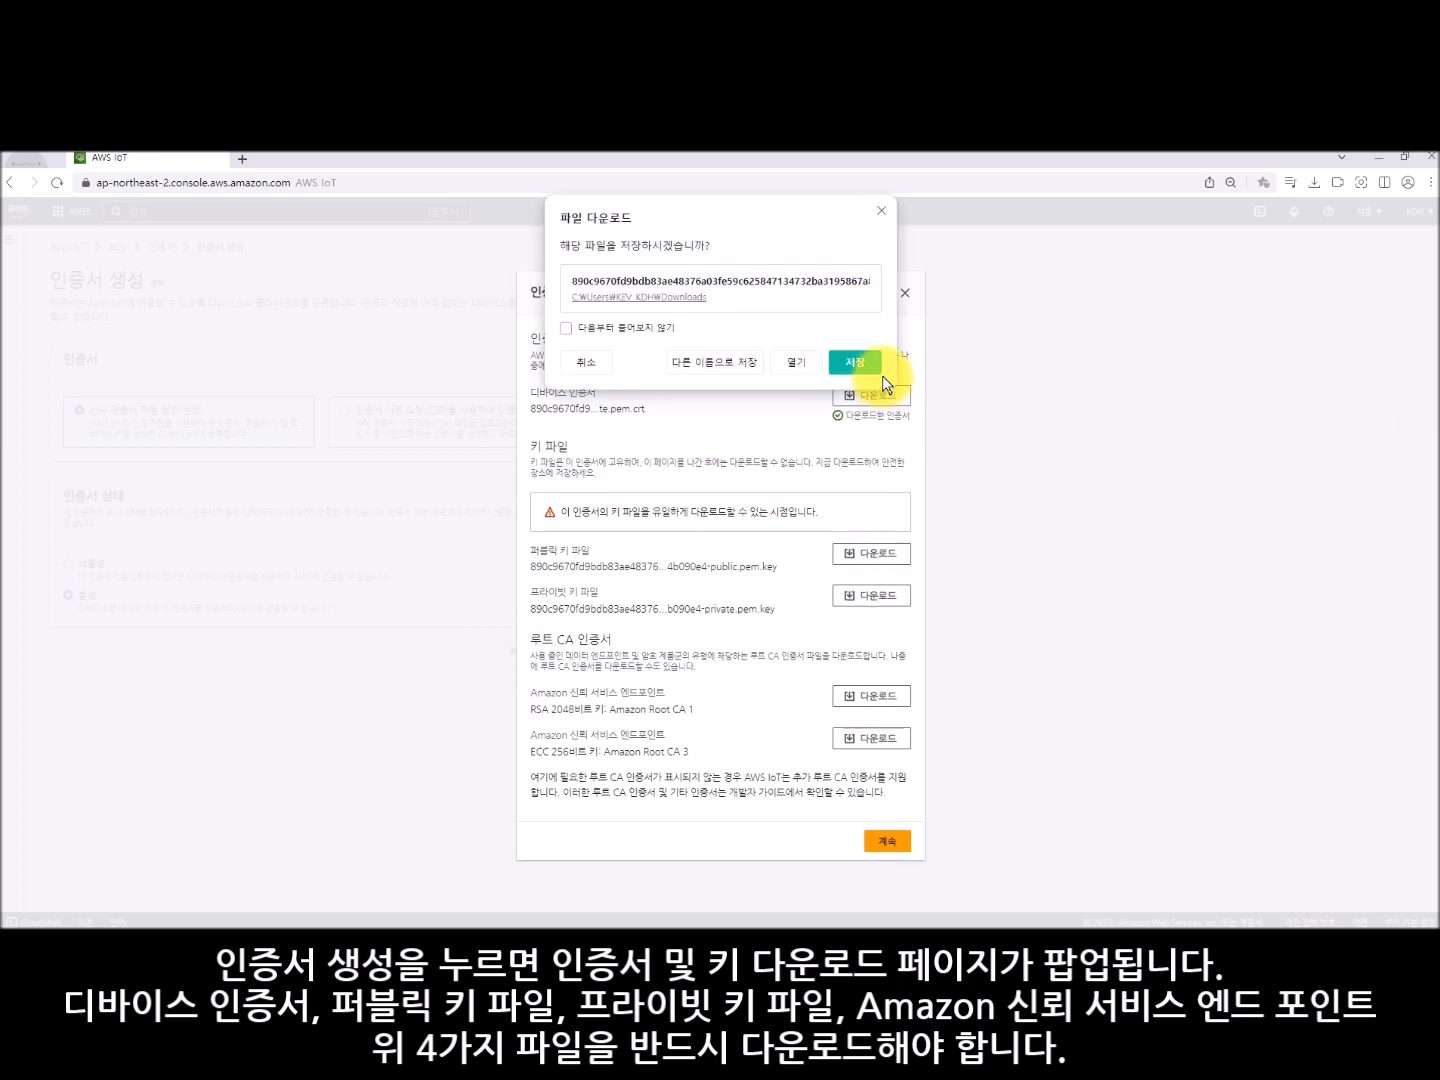
left_click(876, 358)
left_click(888, 555)
left_click(864, 370)
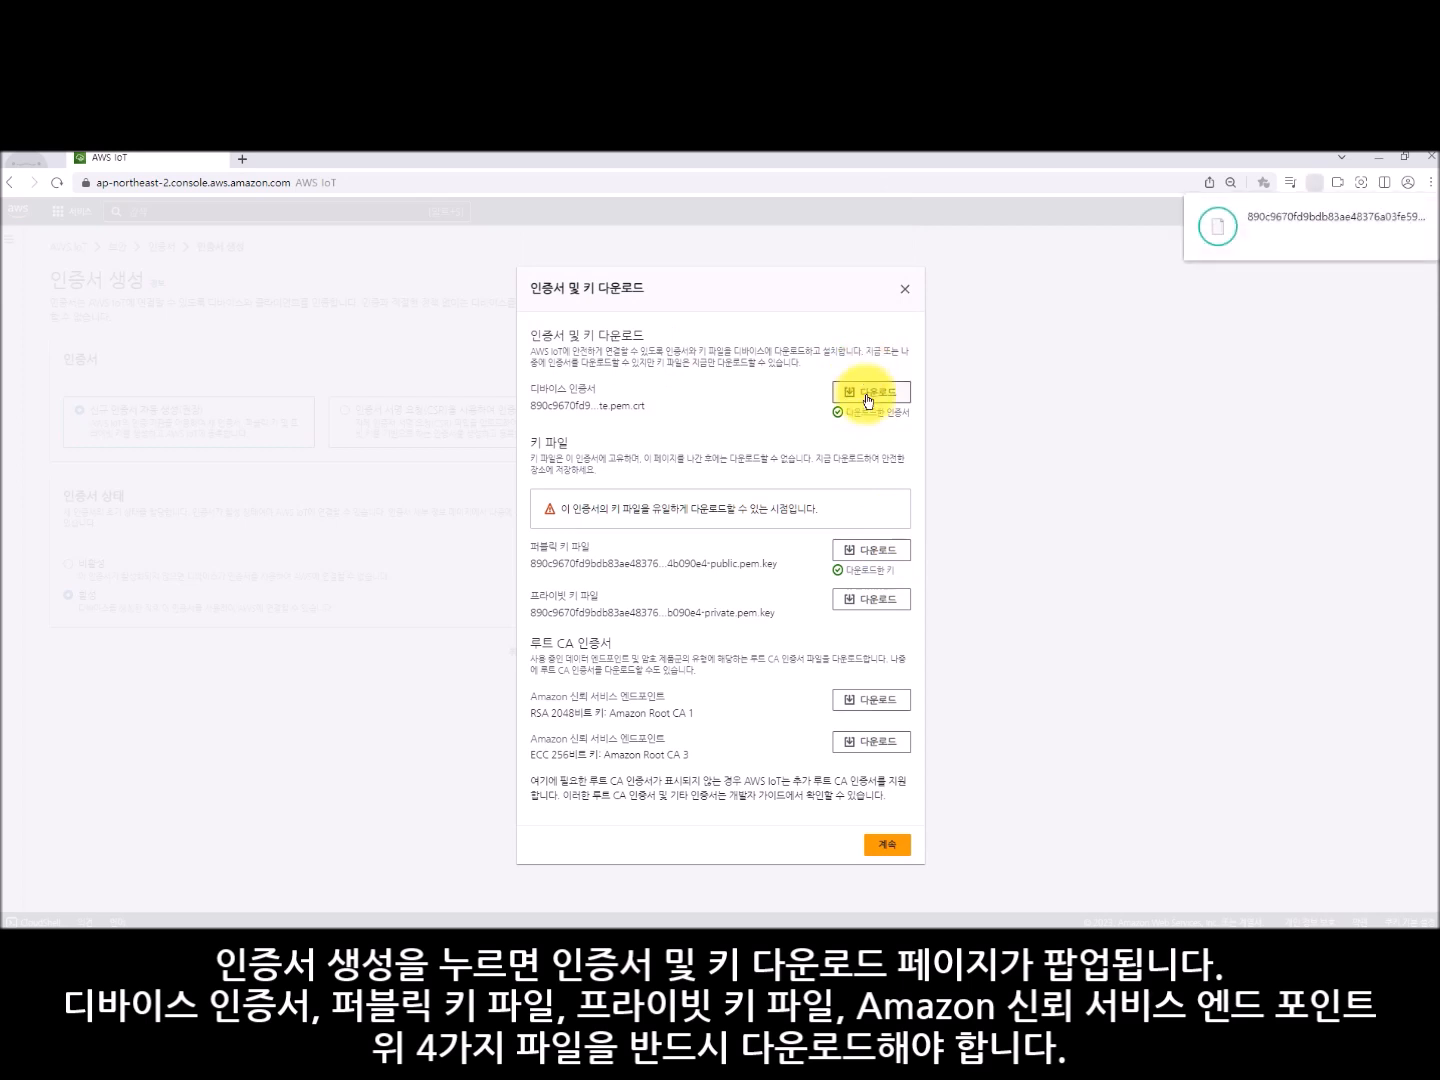
left_click(887, 598)
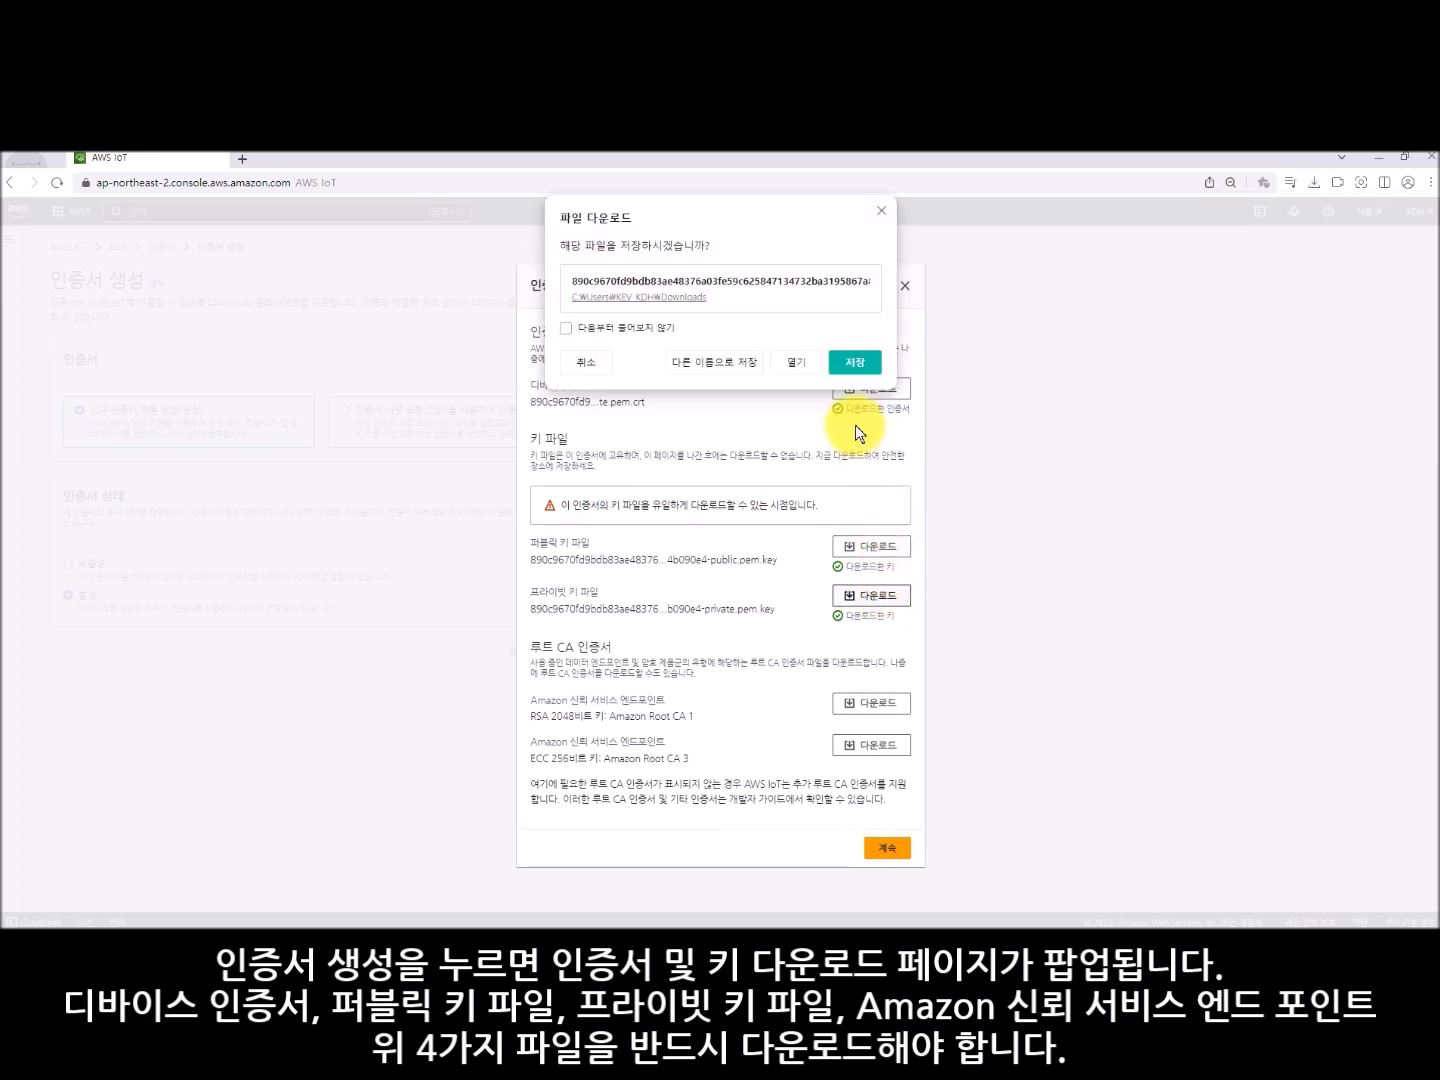
left_click(850, 366)
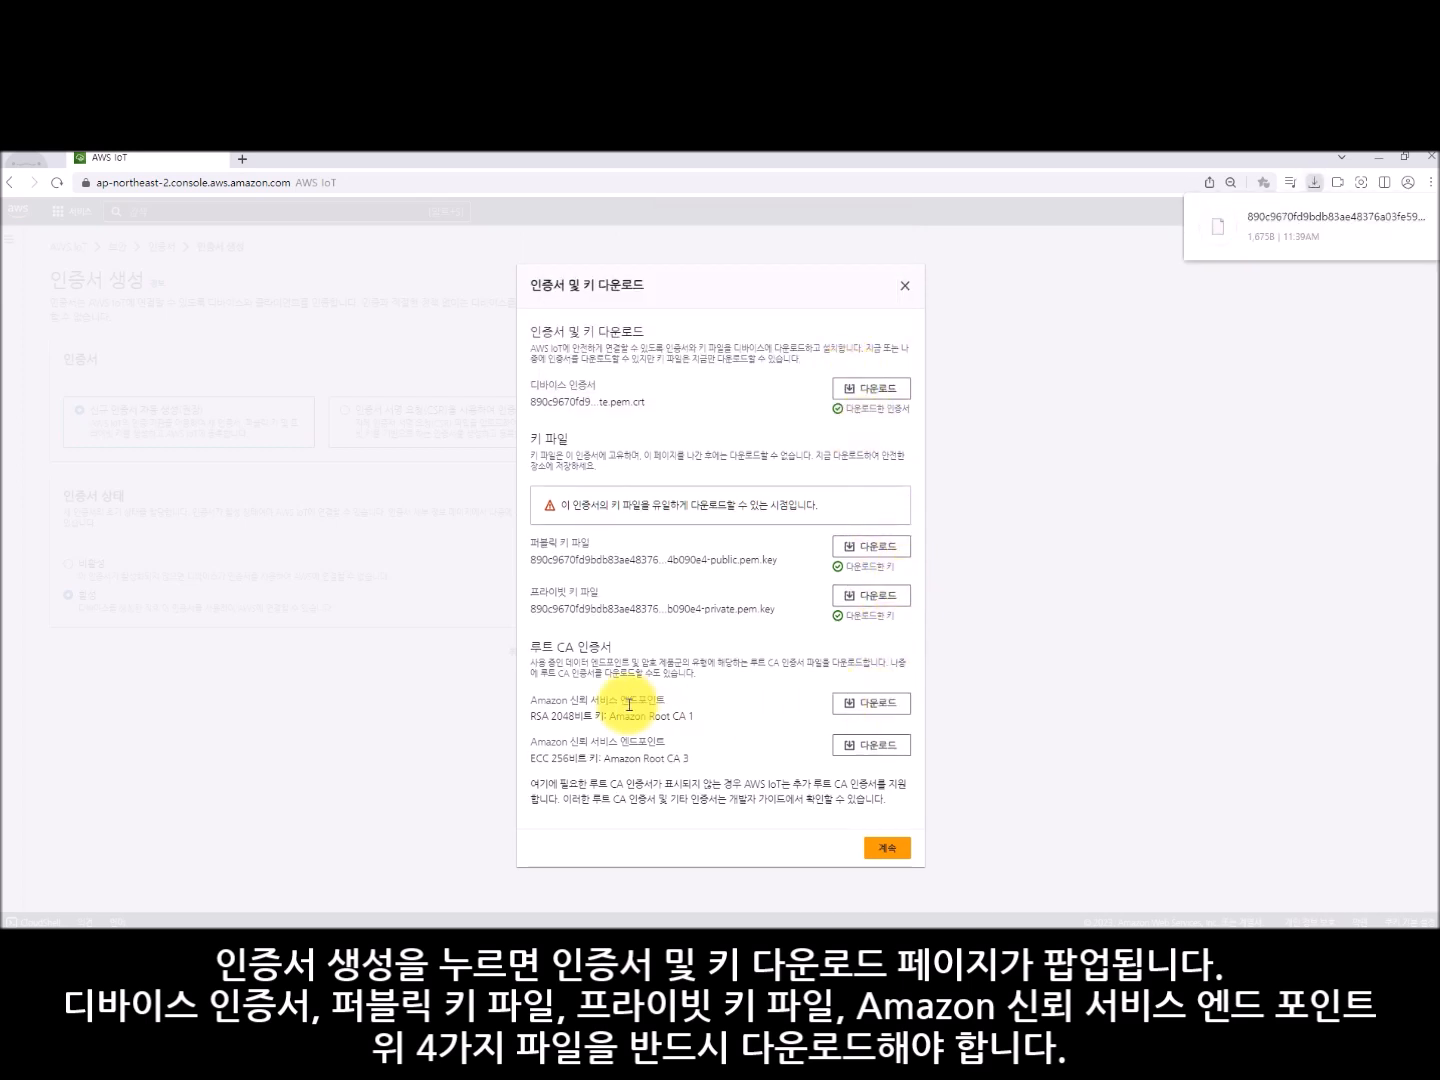
left_click(888, 706)
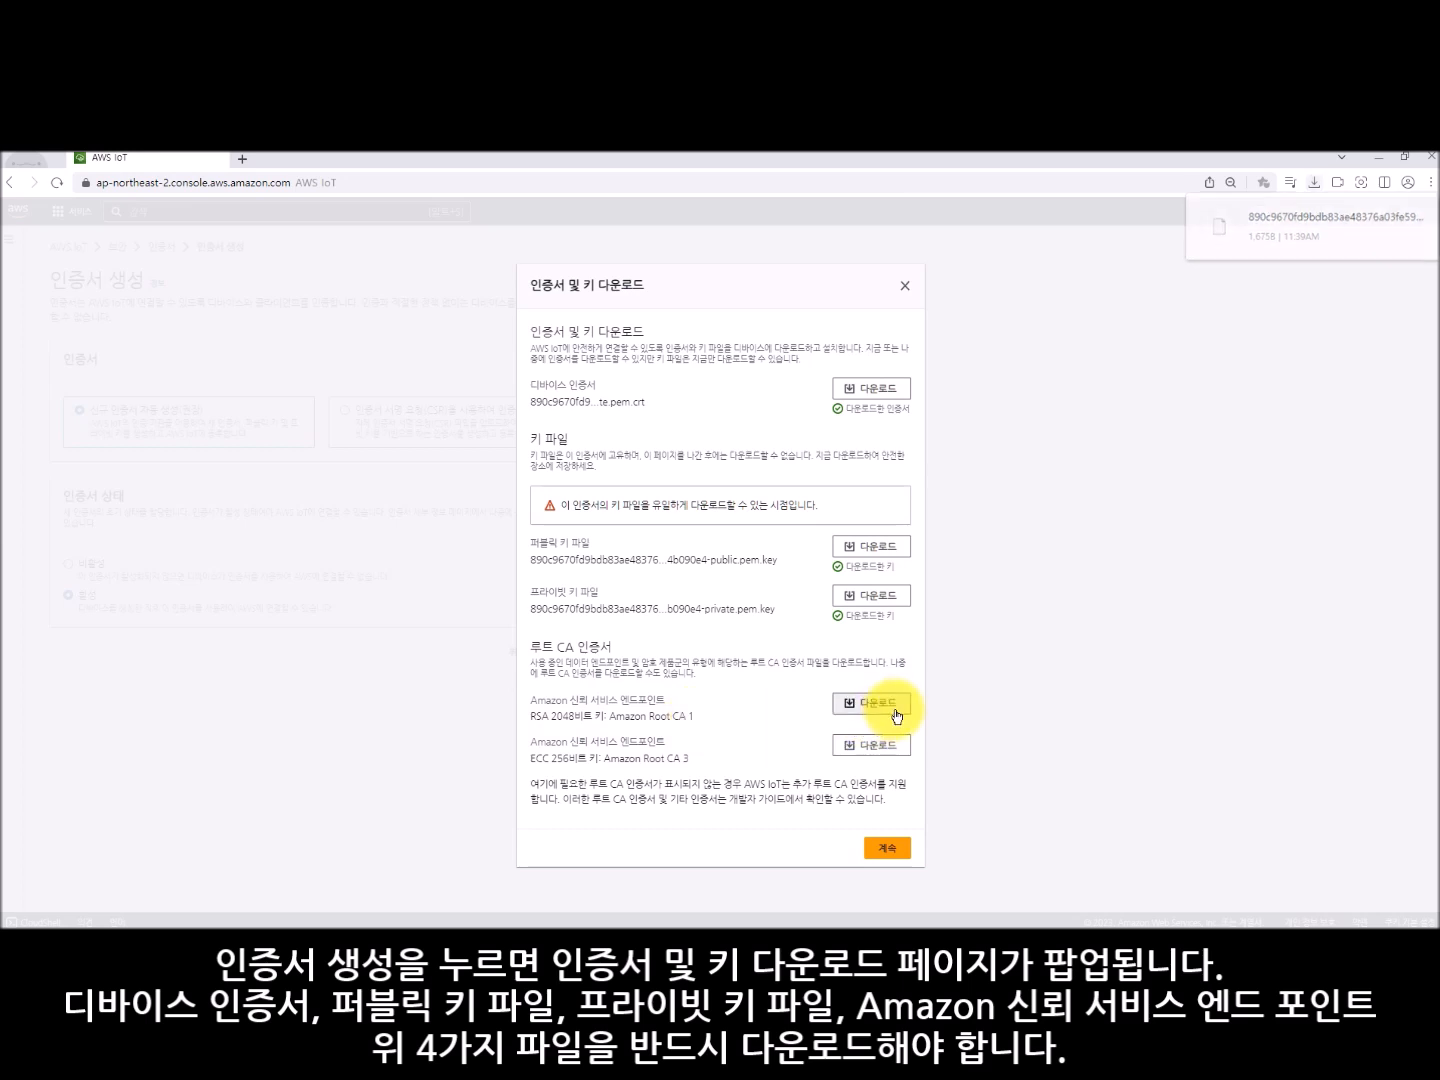
left_click(860, 365)
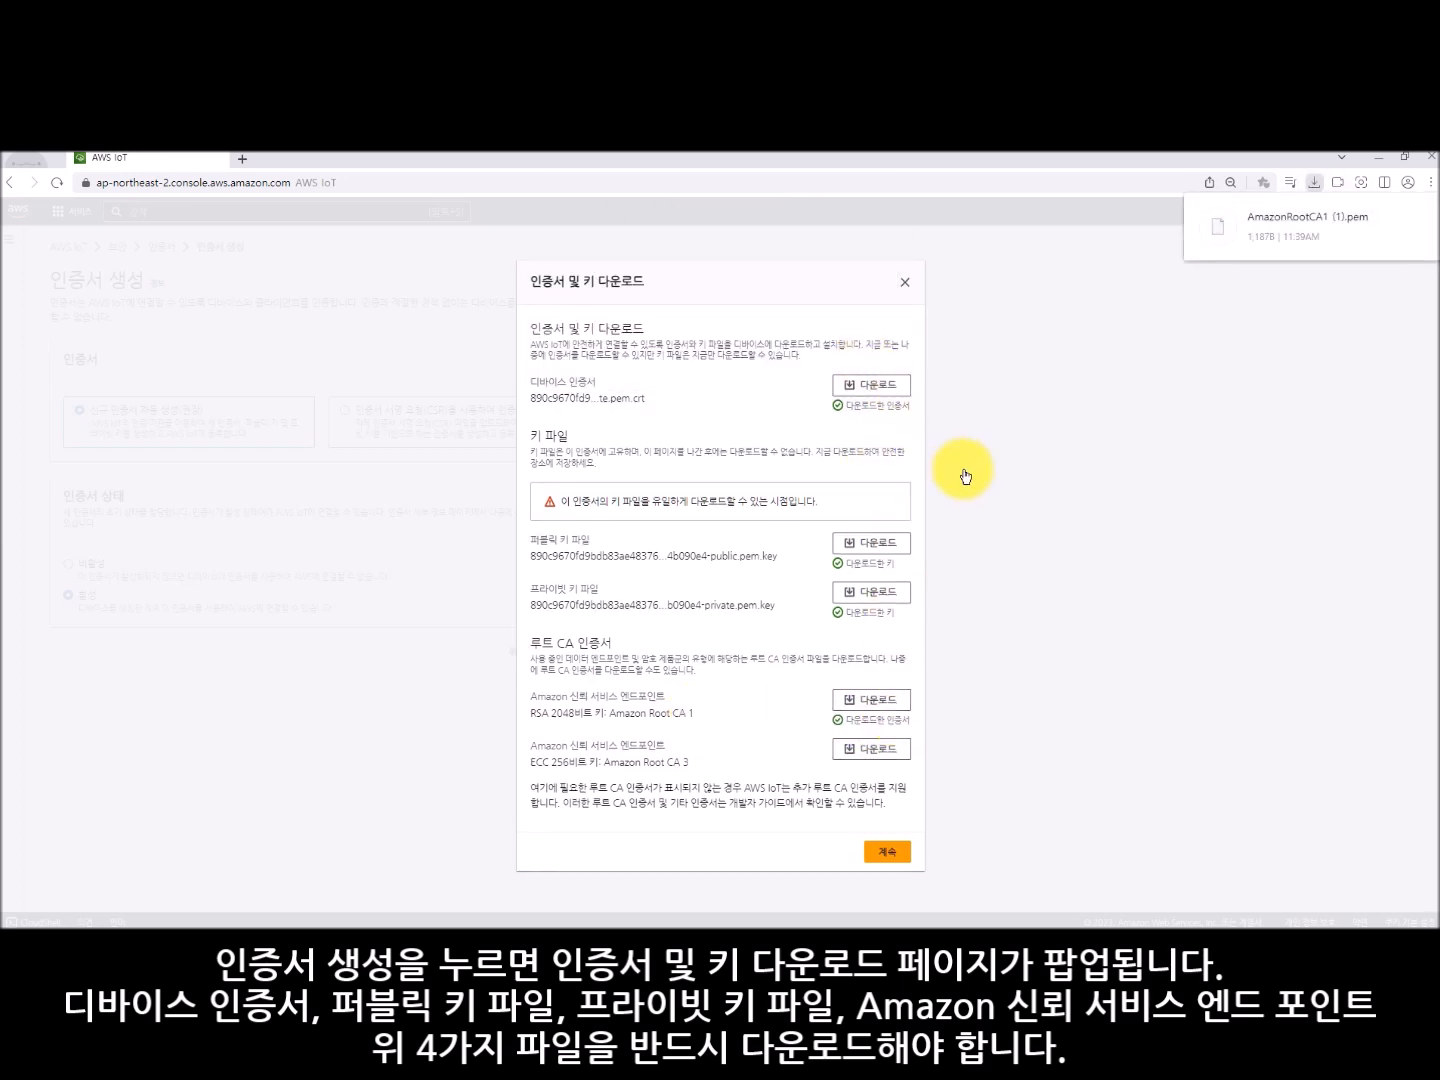
left_click(886, 850)
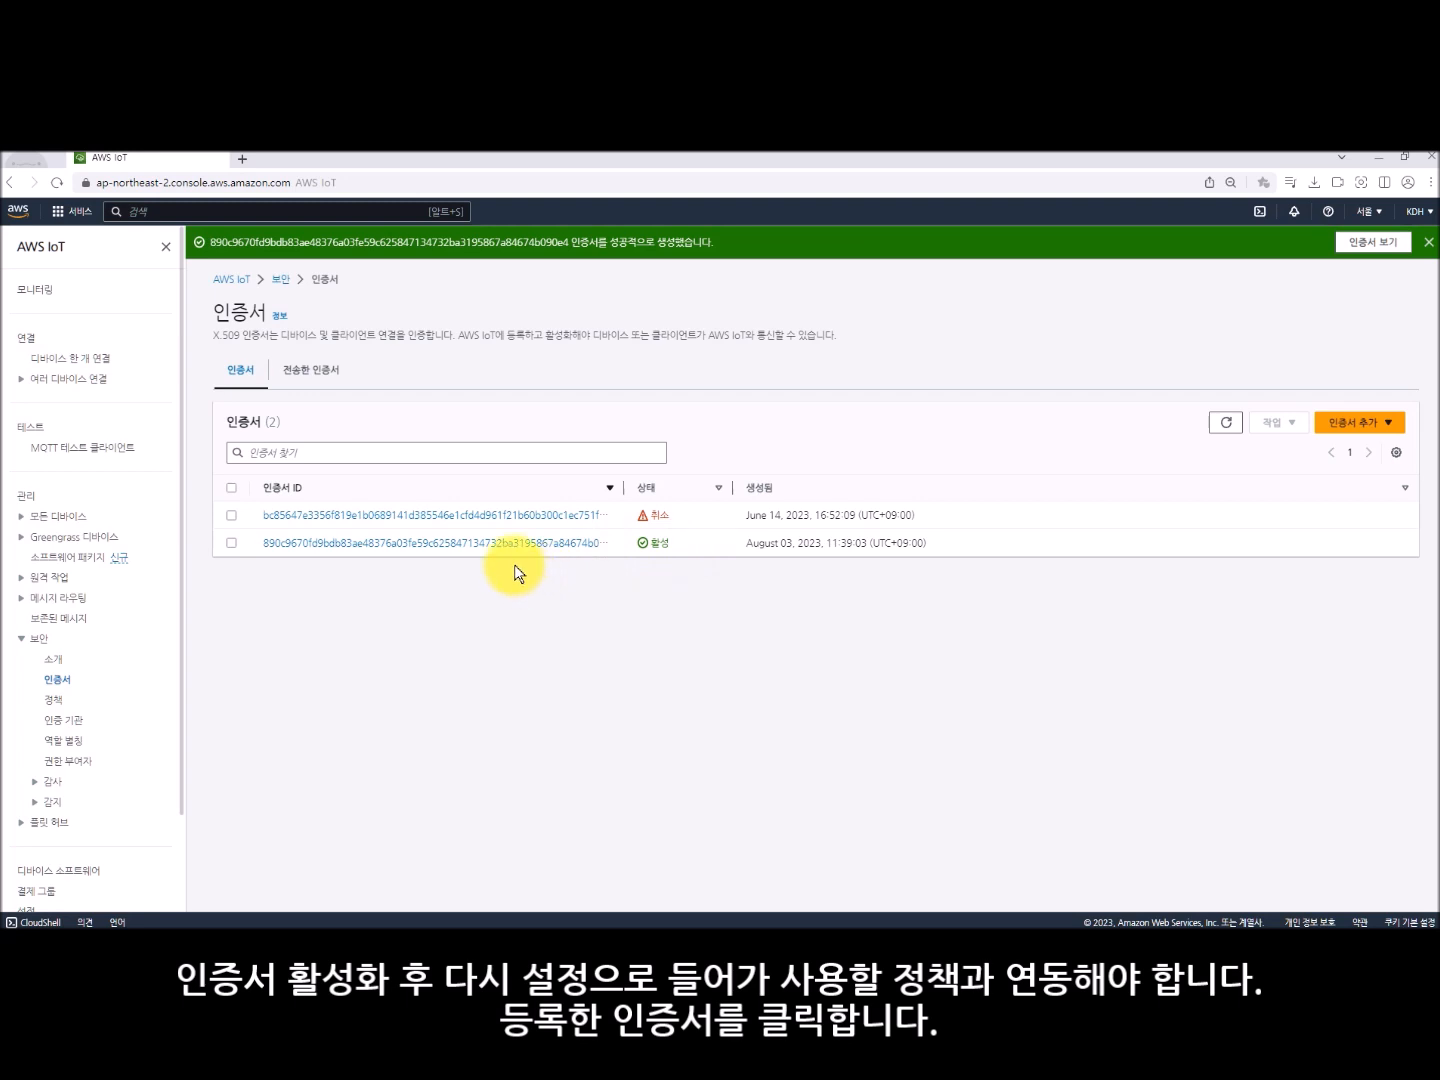
- Attach the Document policy to the newly created active certificate
left_click(475, 546)
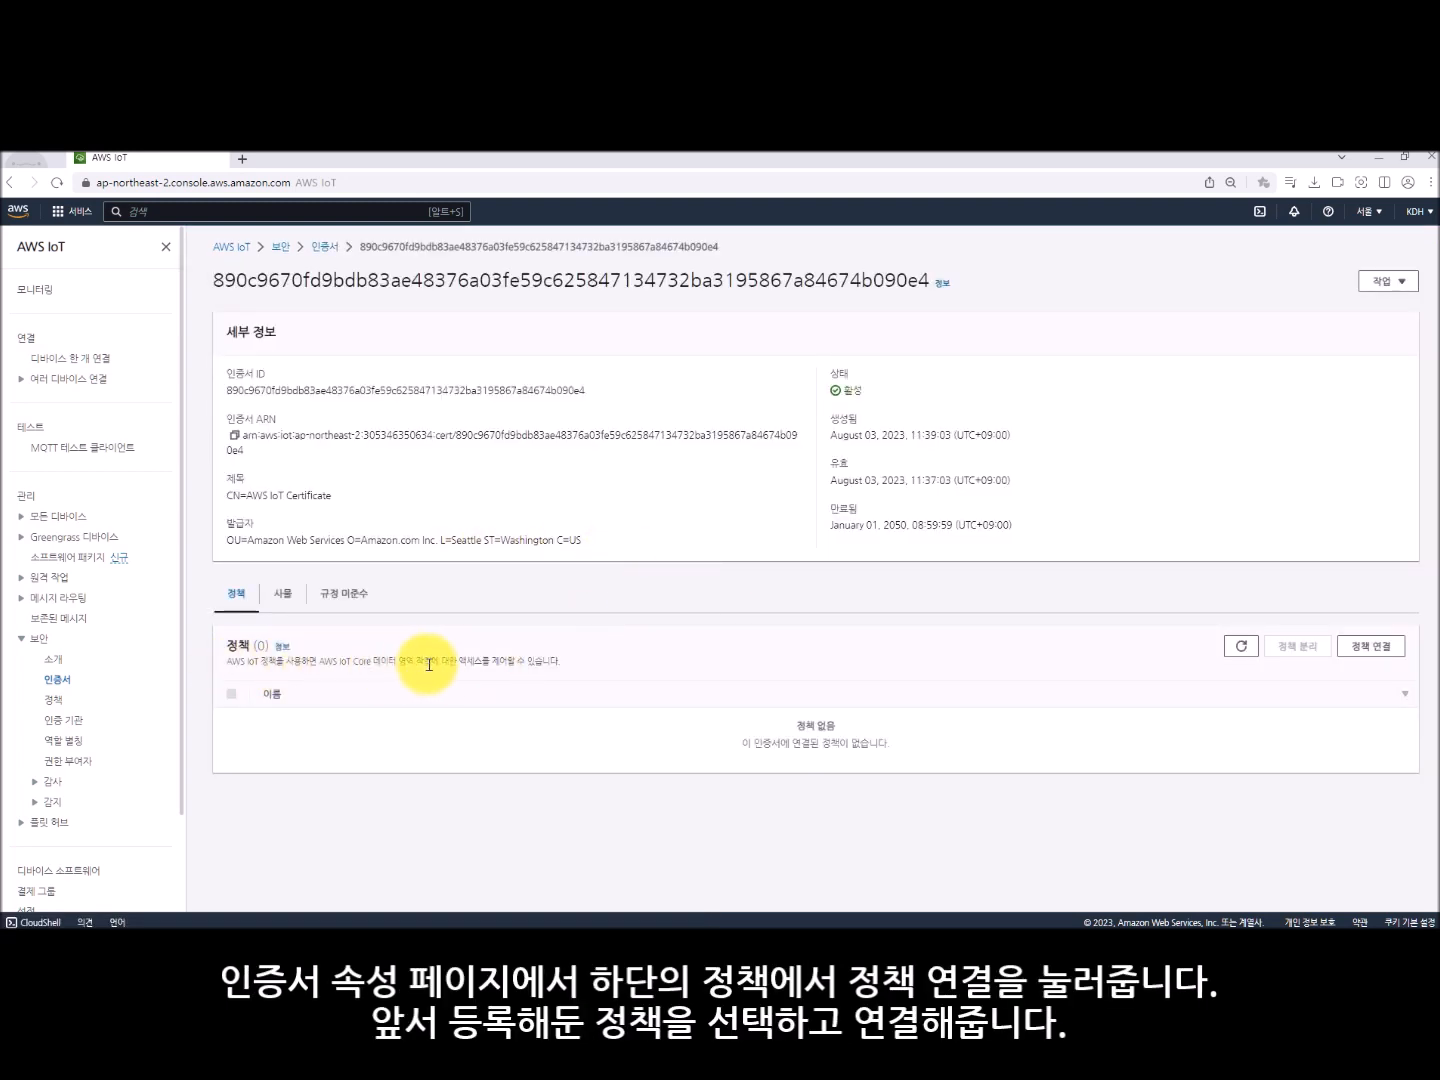
left_click(1370, 646)
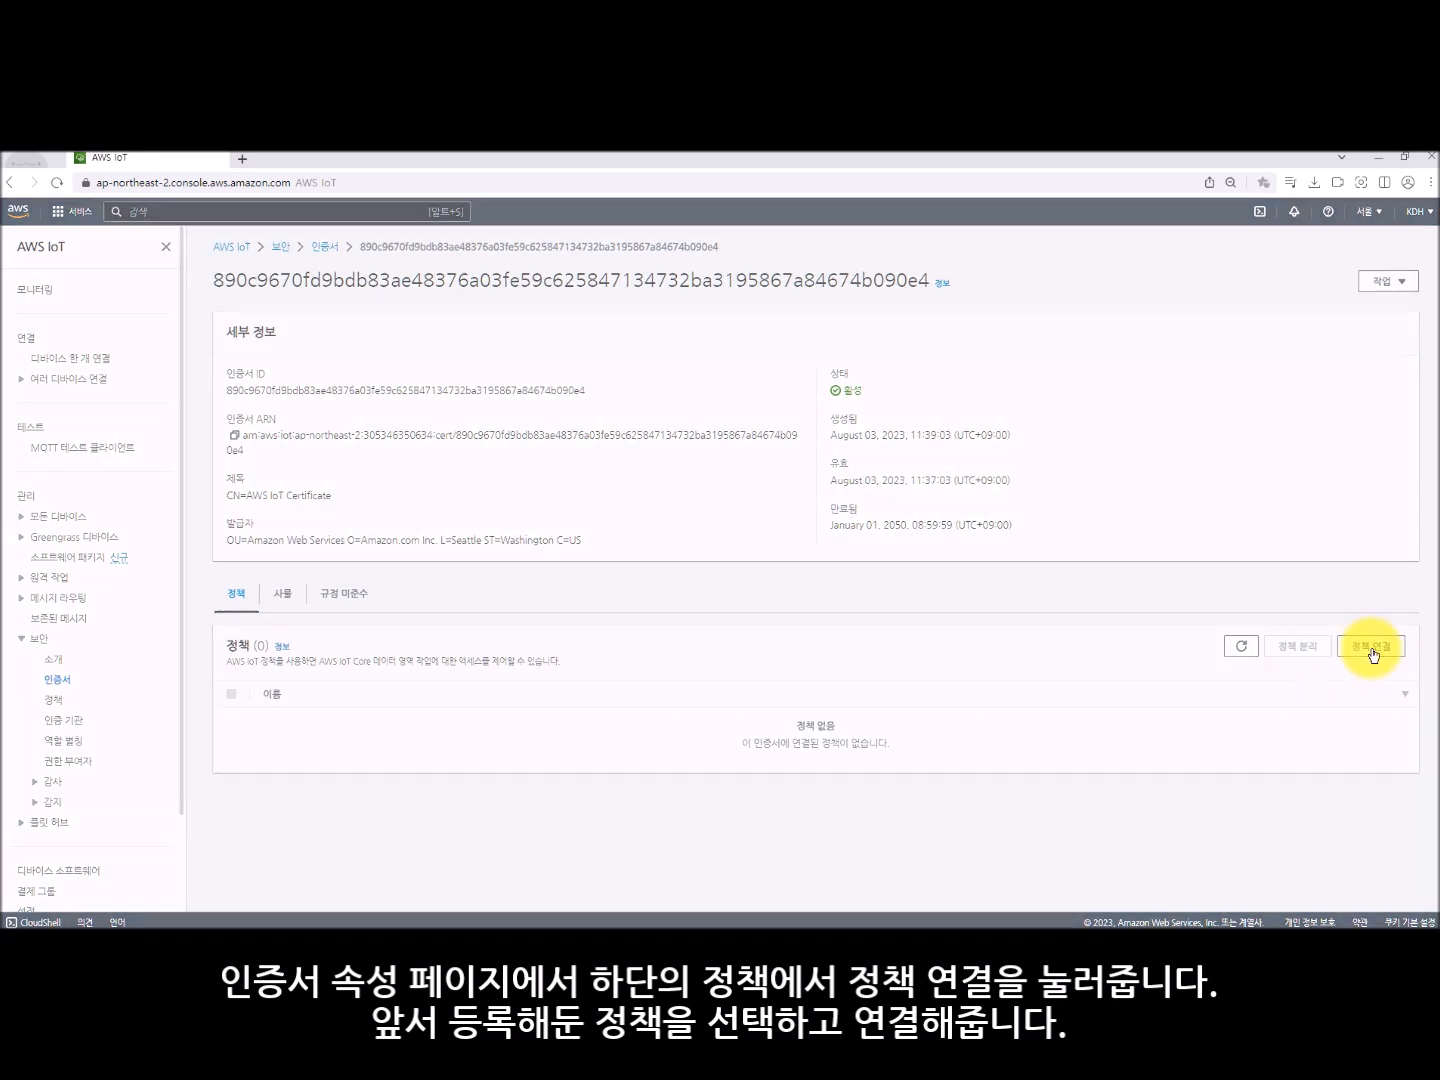
left_click(739, 595)
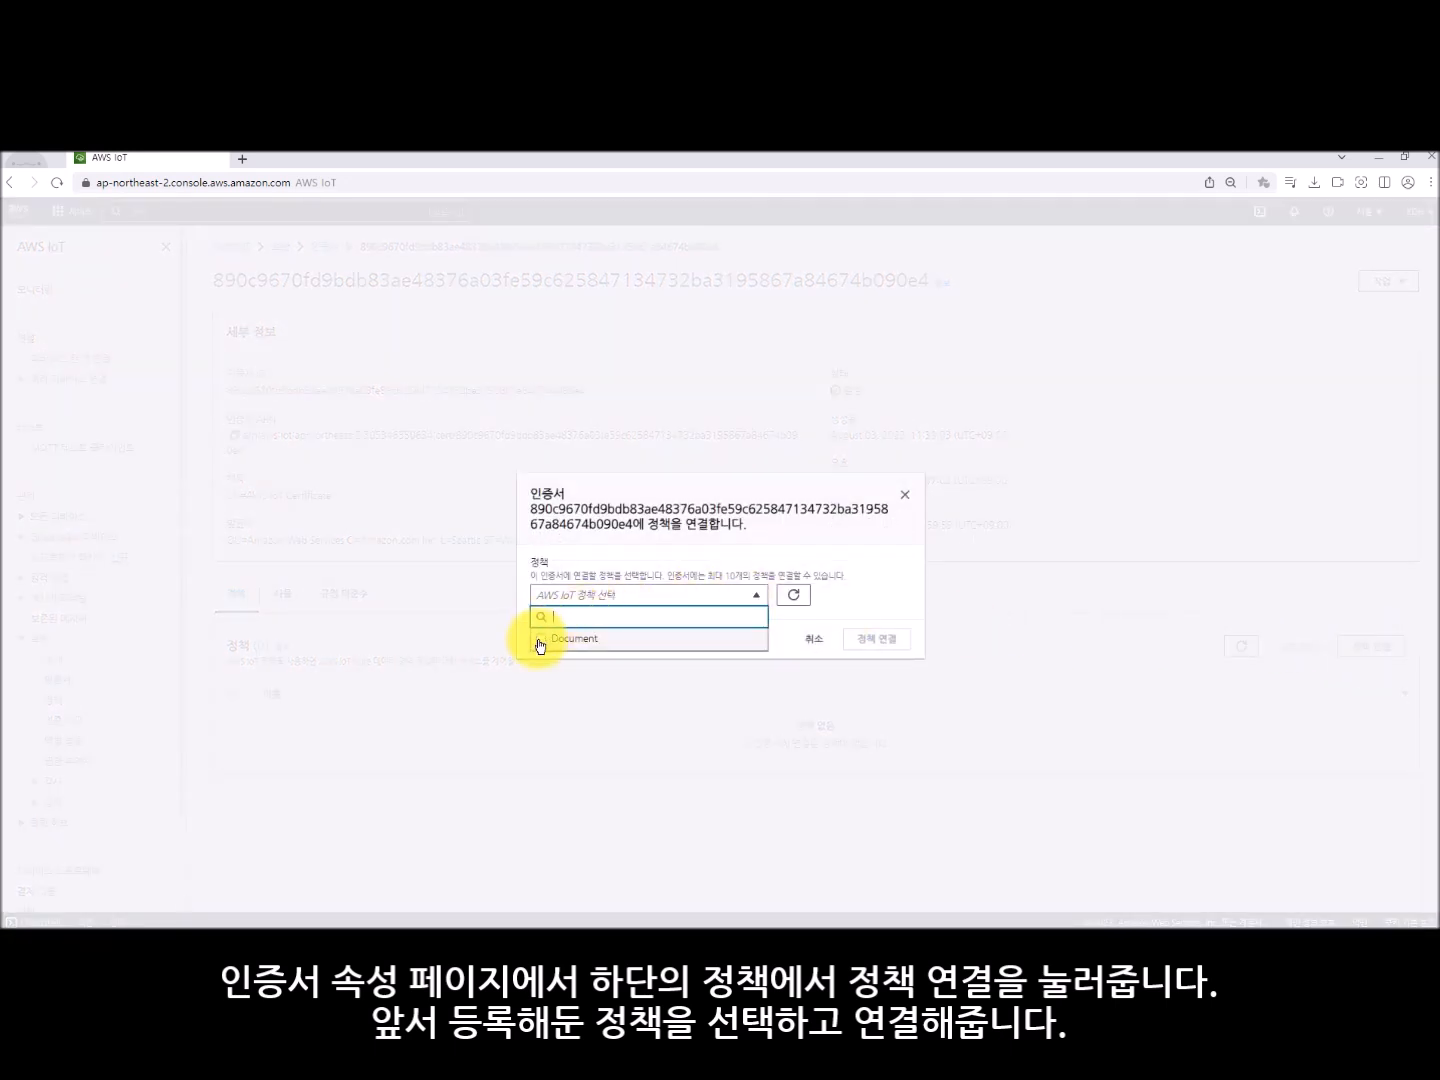
left_click(541, 638)
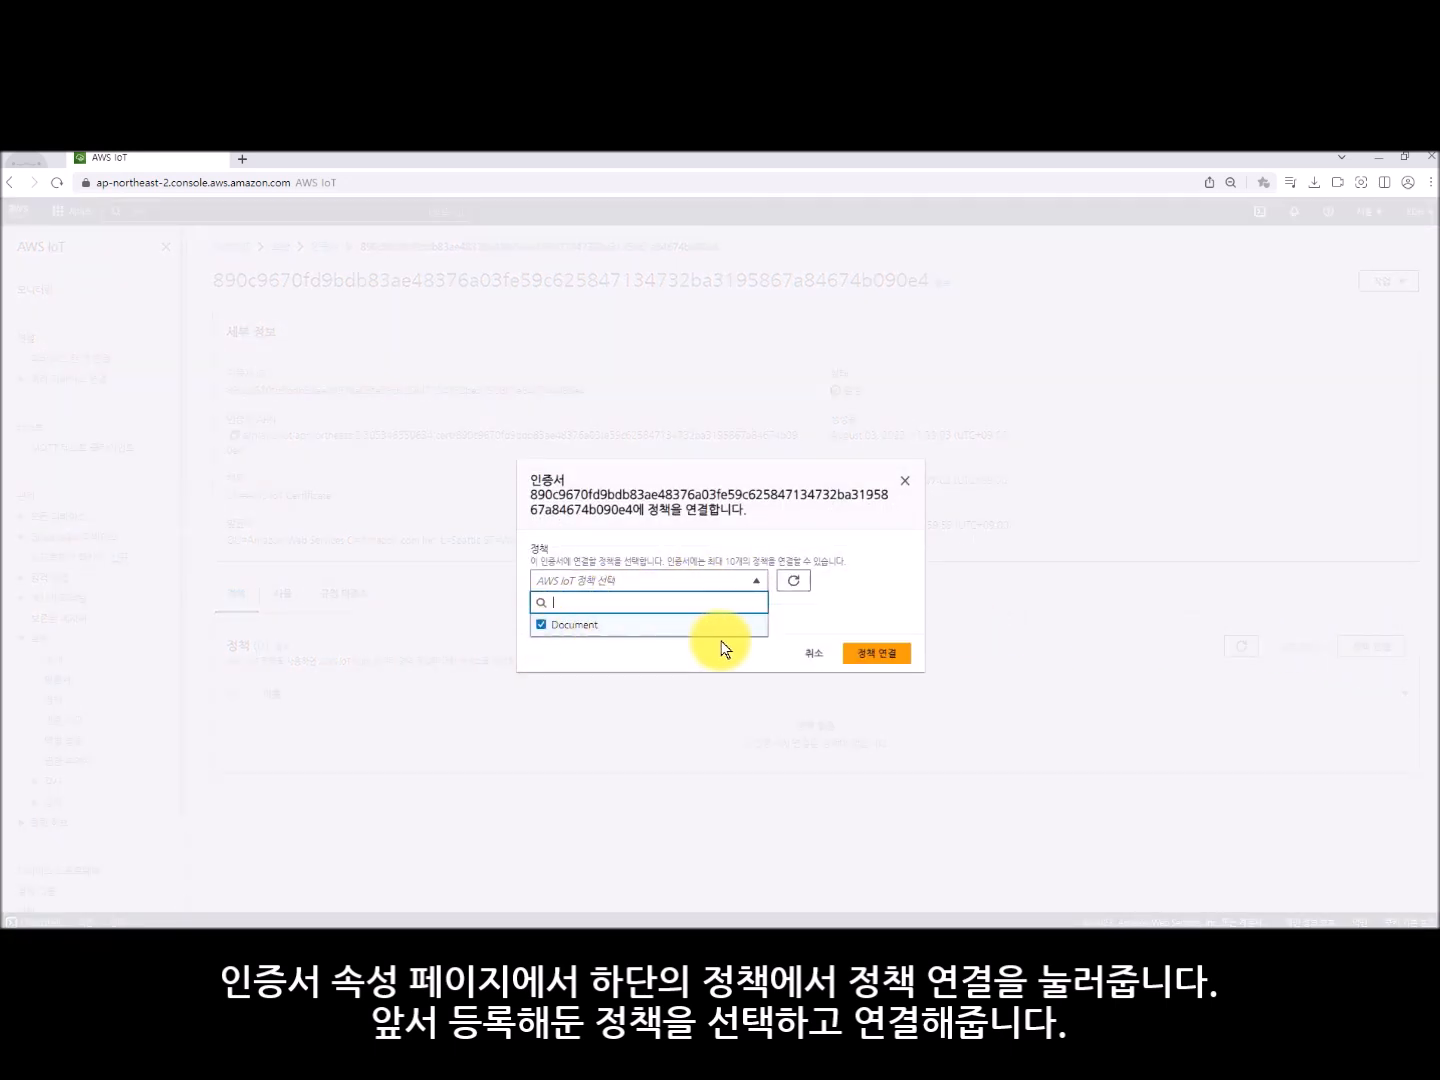
left_click(880, 656)
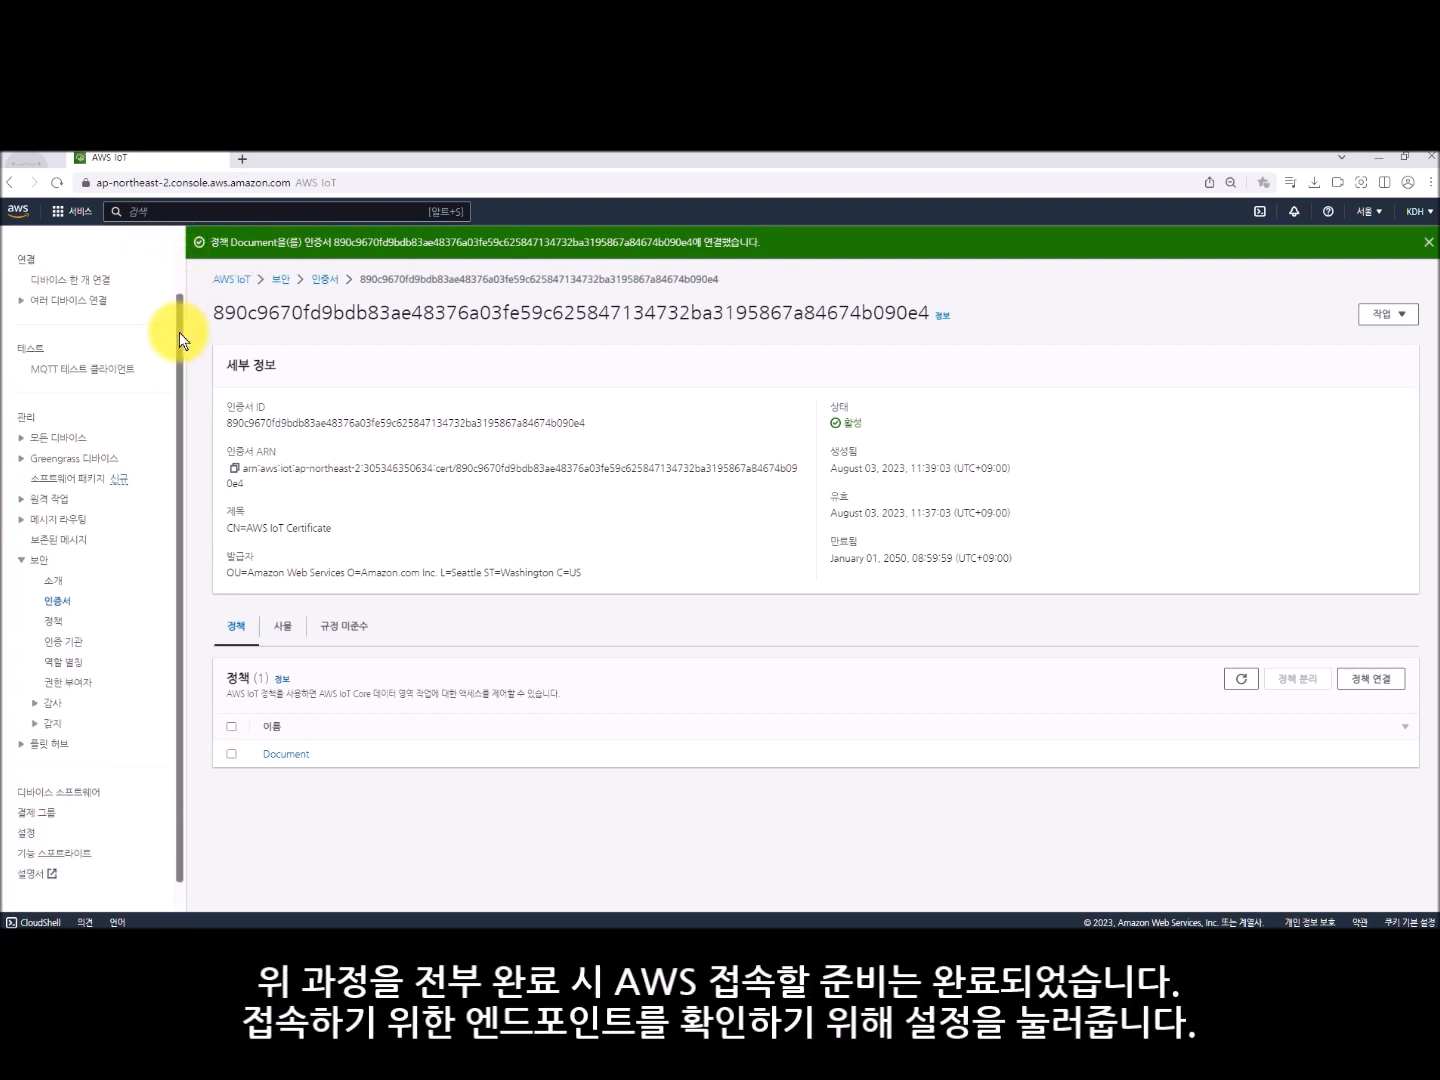
- Open the AWS IoT settings page and view the device data endpoint
scroll(179, 332, "down", 2)
left_click(32, 800)
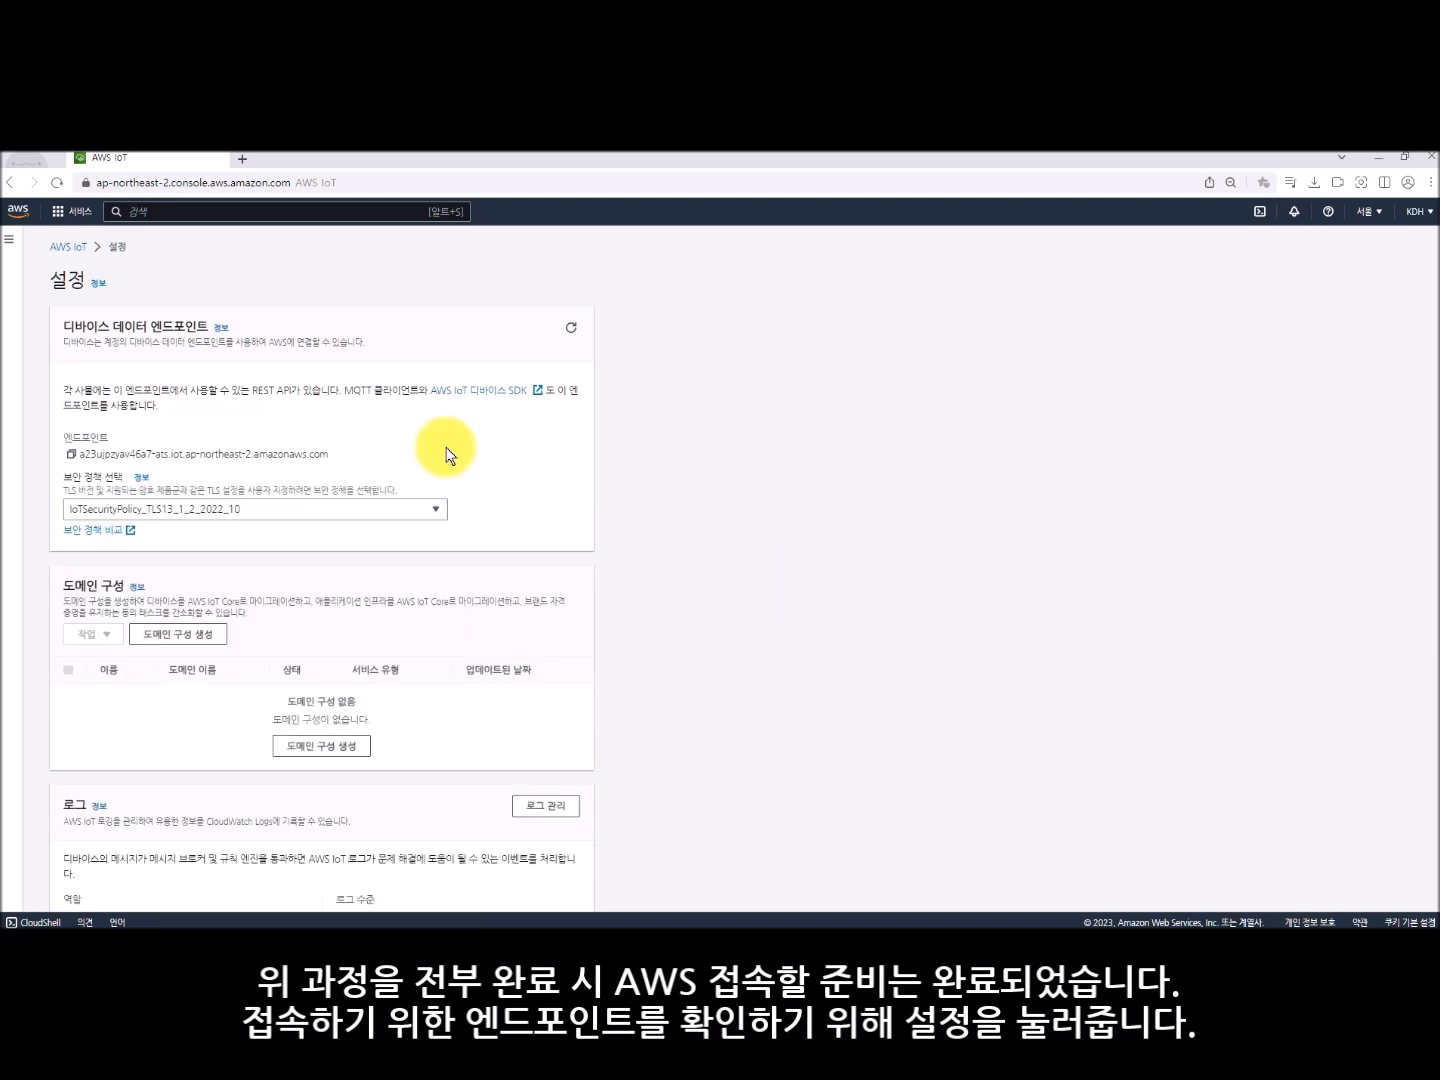
left_click(10, 239)
scroll(178, 313, "down", 2)
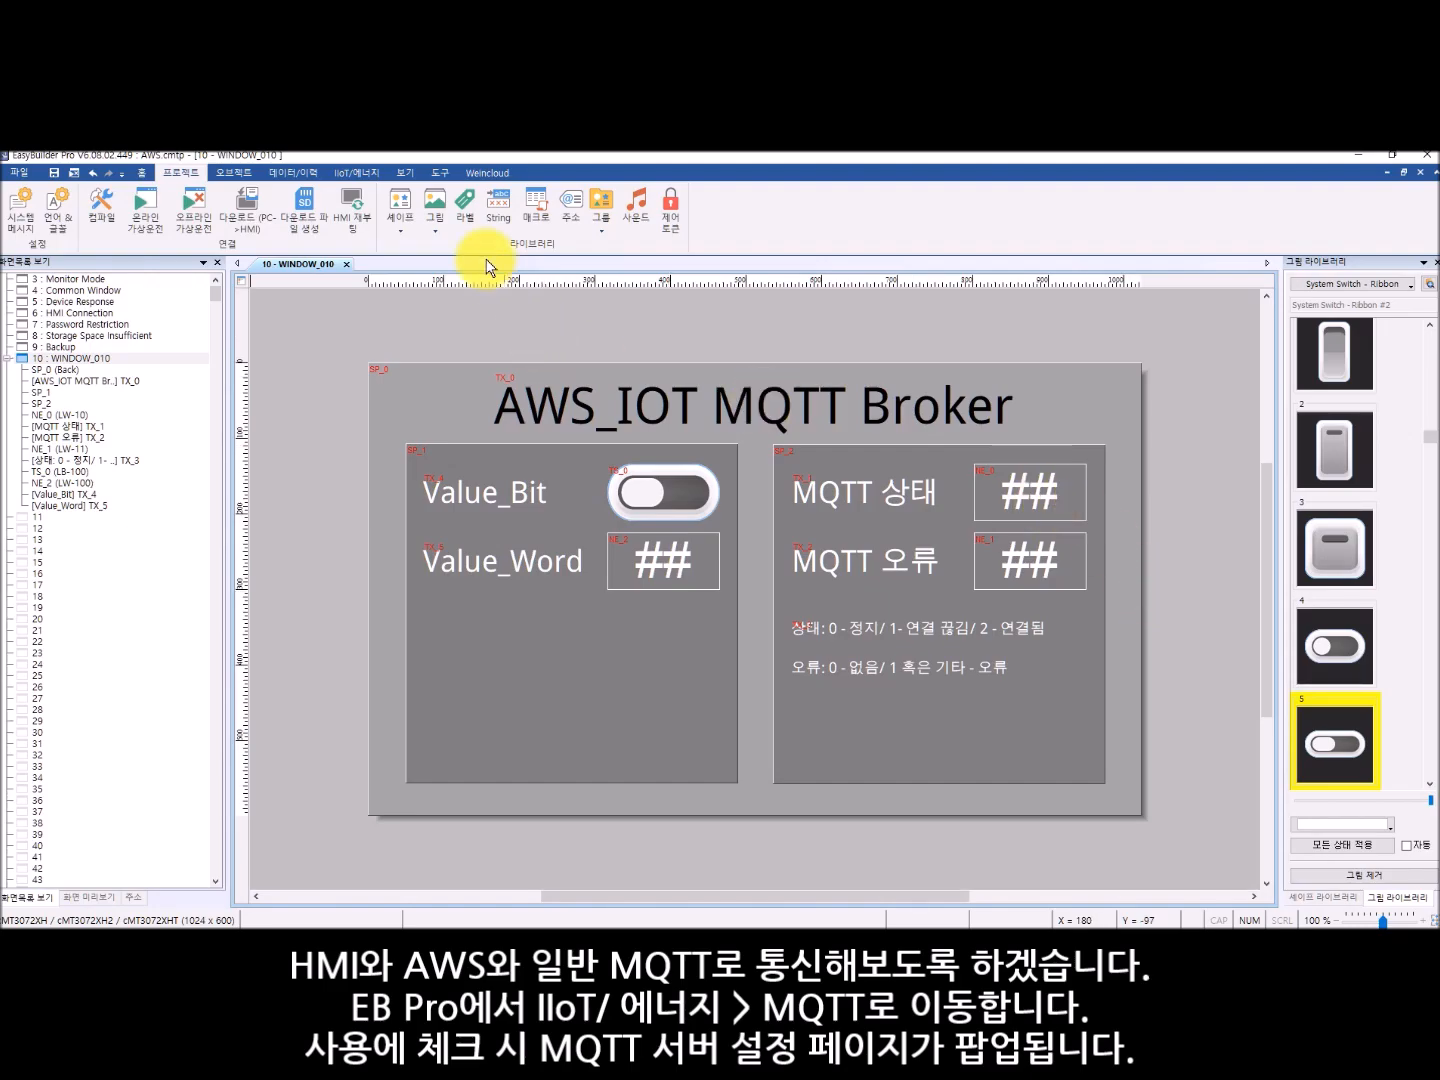
- Switch to EasyBuilder Pro, select protocol MQTT v5 in the MQTT server properties and check the AWS endpoint domain name
left_click(353, 176)
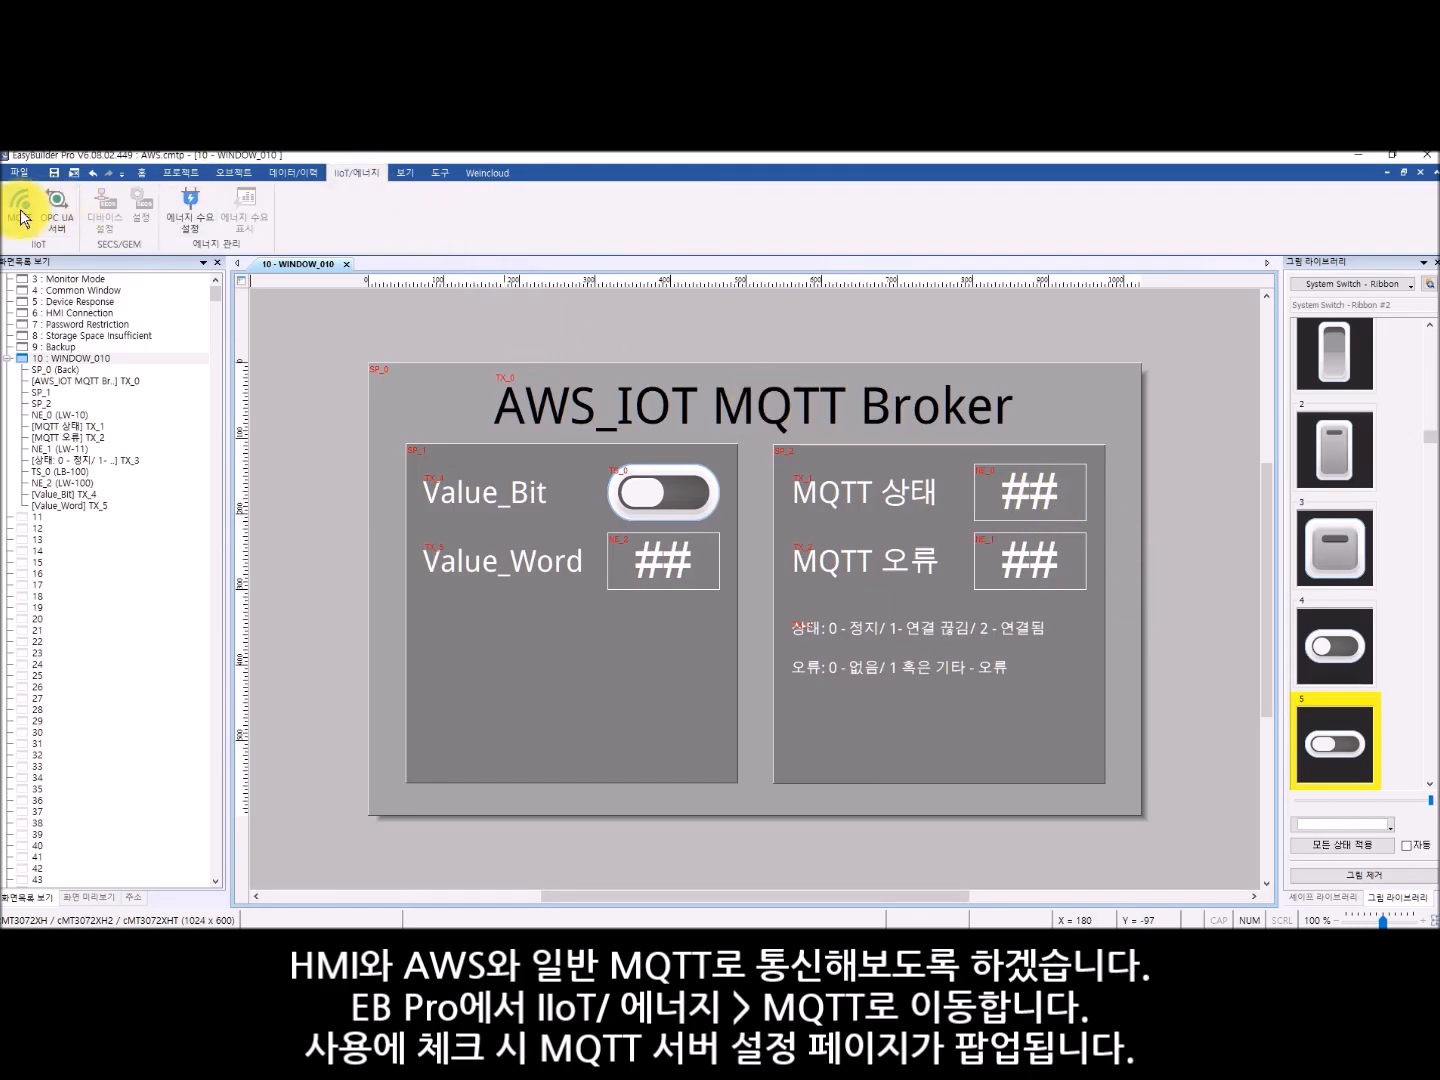
left_click(21, 211)
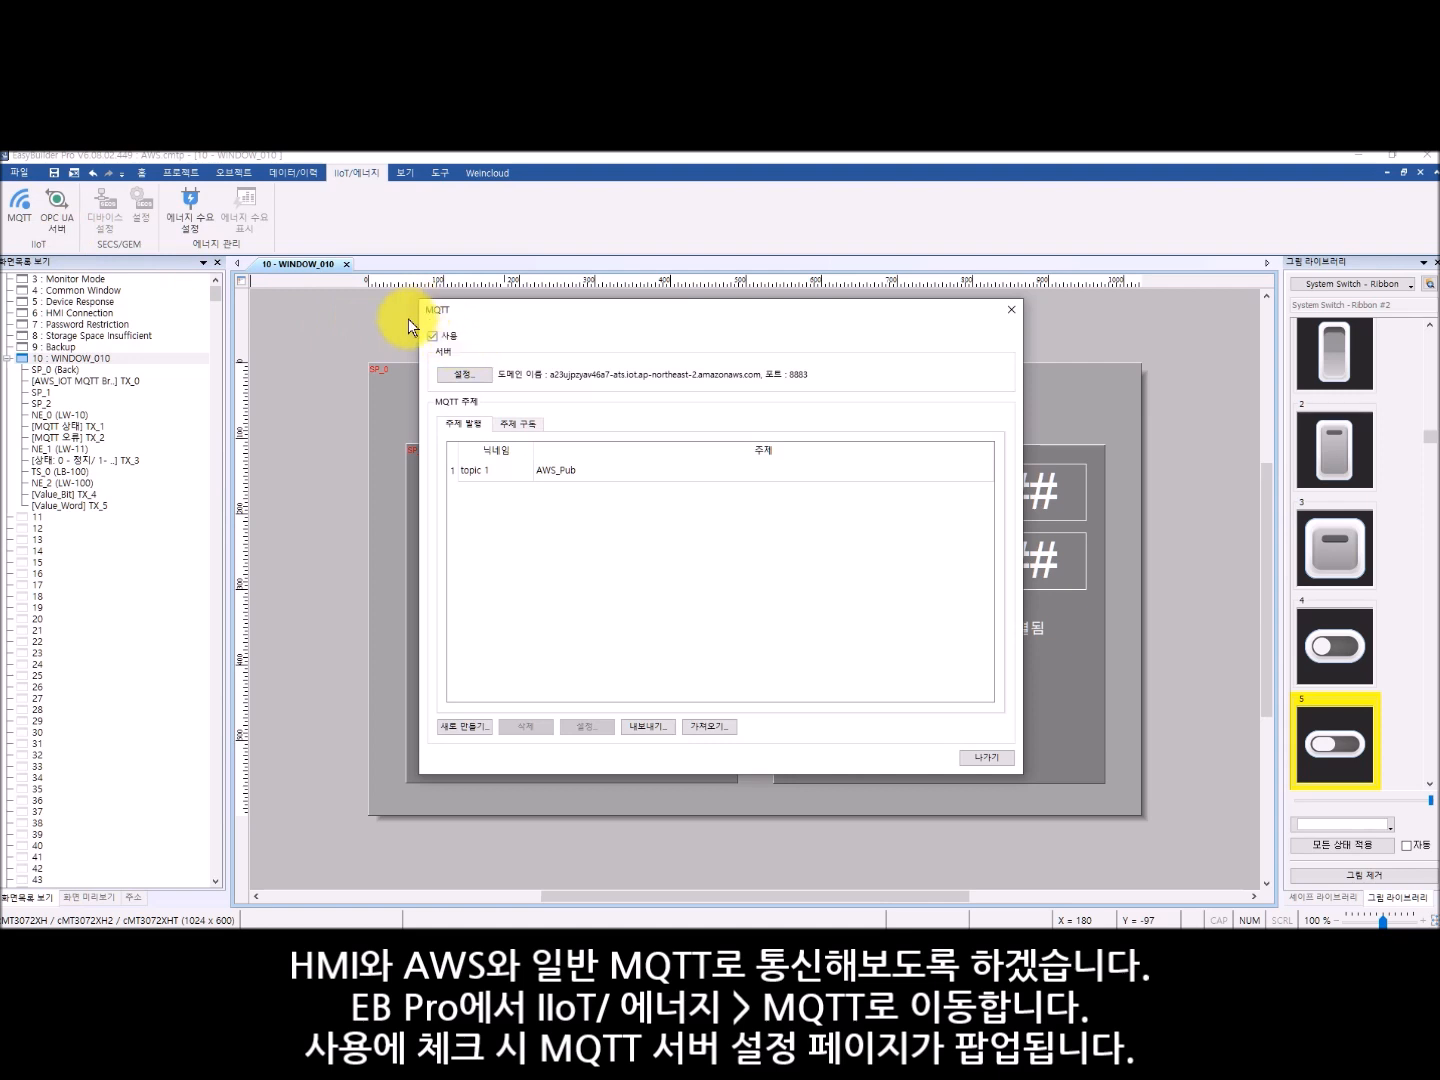
left_click(470, 375)
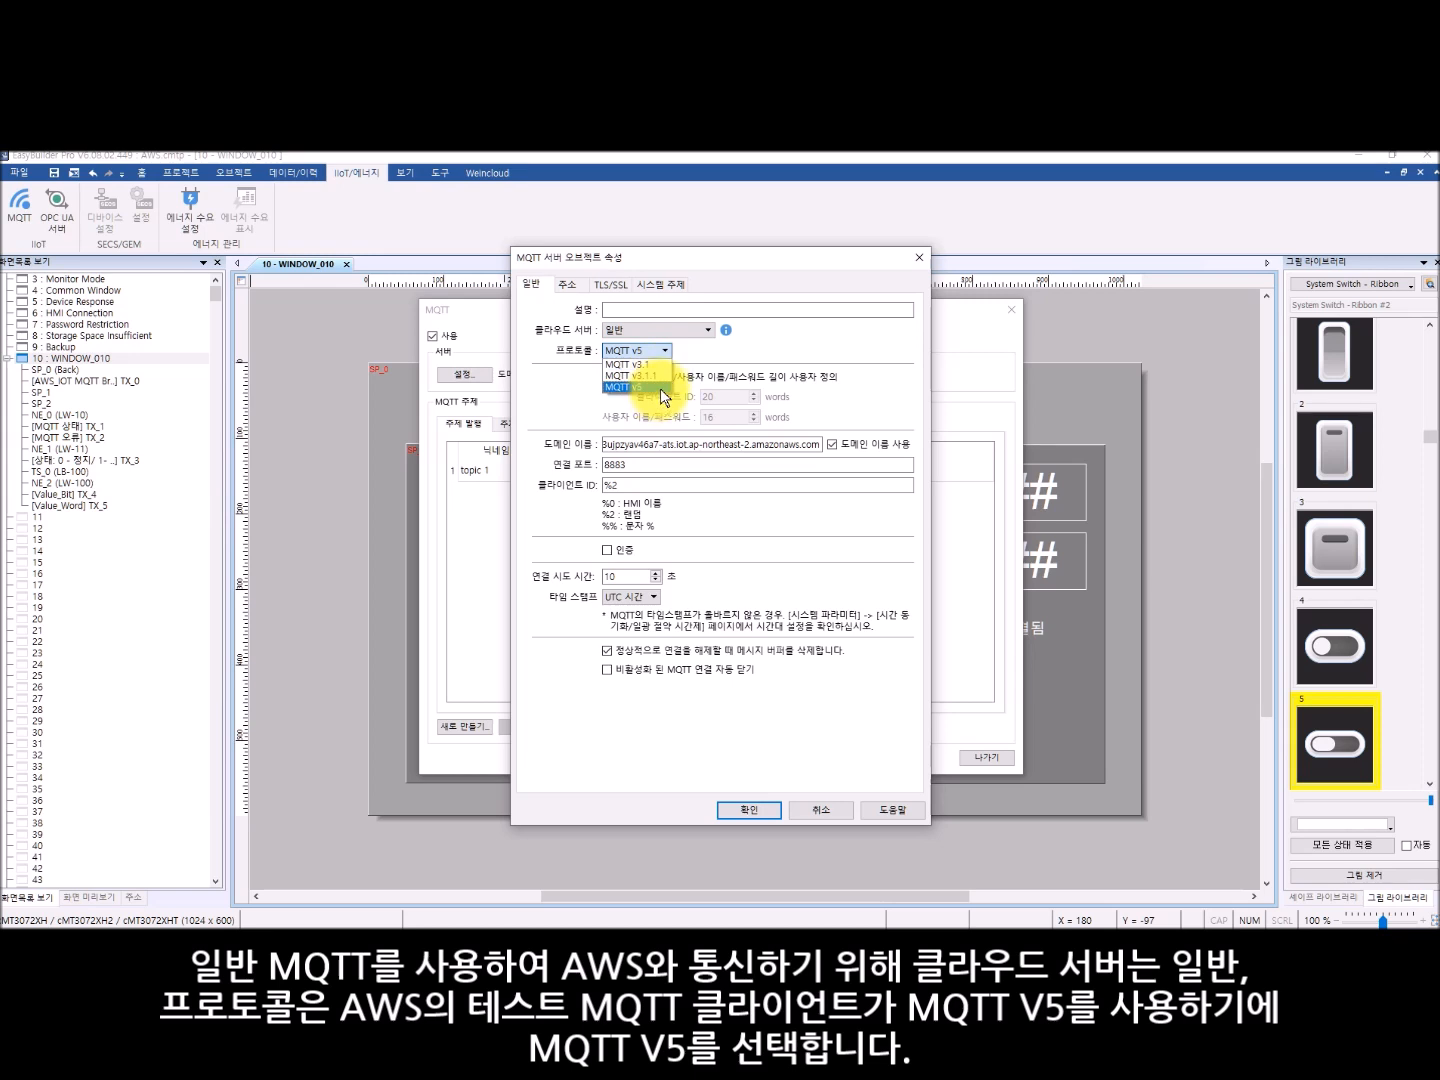
left_click(661, 388)
mouse_move(604, 445)
left_mouse_down()
mouse_move(887, 448)
mouse_move(582, 436)
left_mouse_up()
left_click(661, 443)
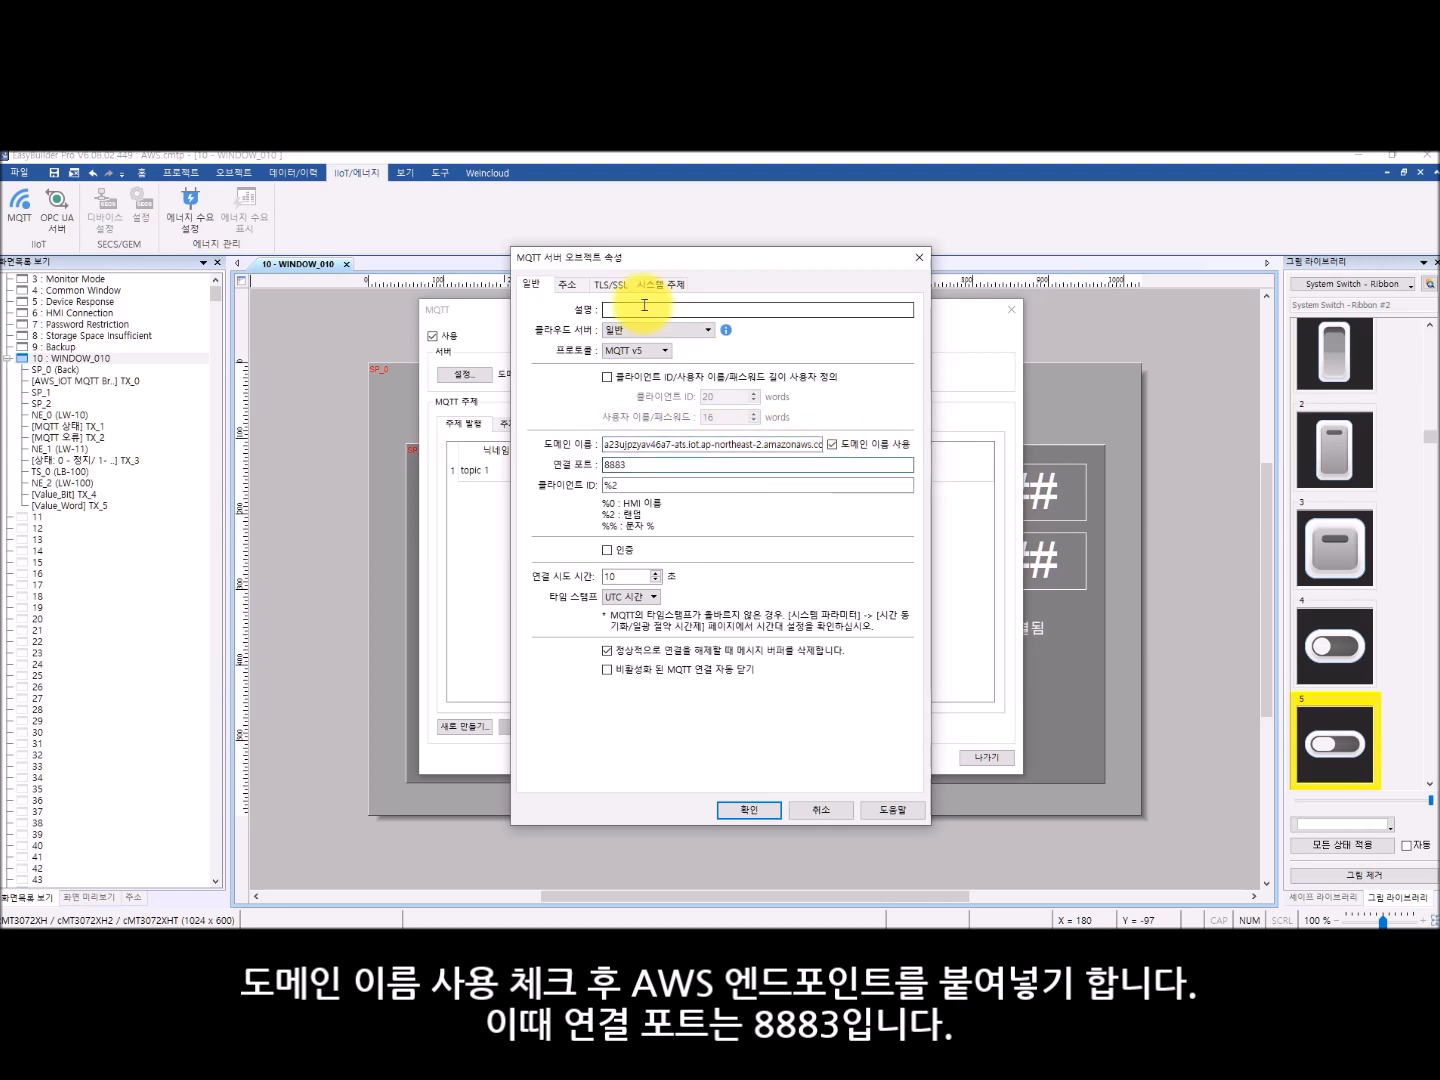
- Enable the MQTT server's buffer usage and control addresses, view their address usage details, and disable both addresses again
left_click(568, 285)
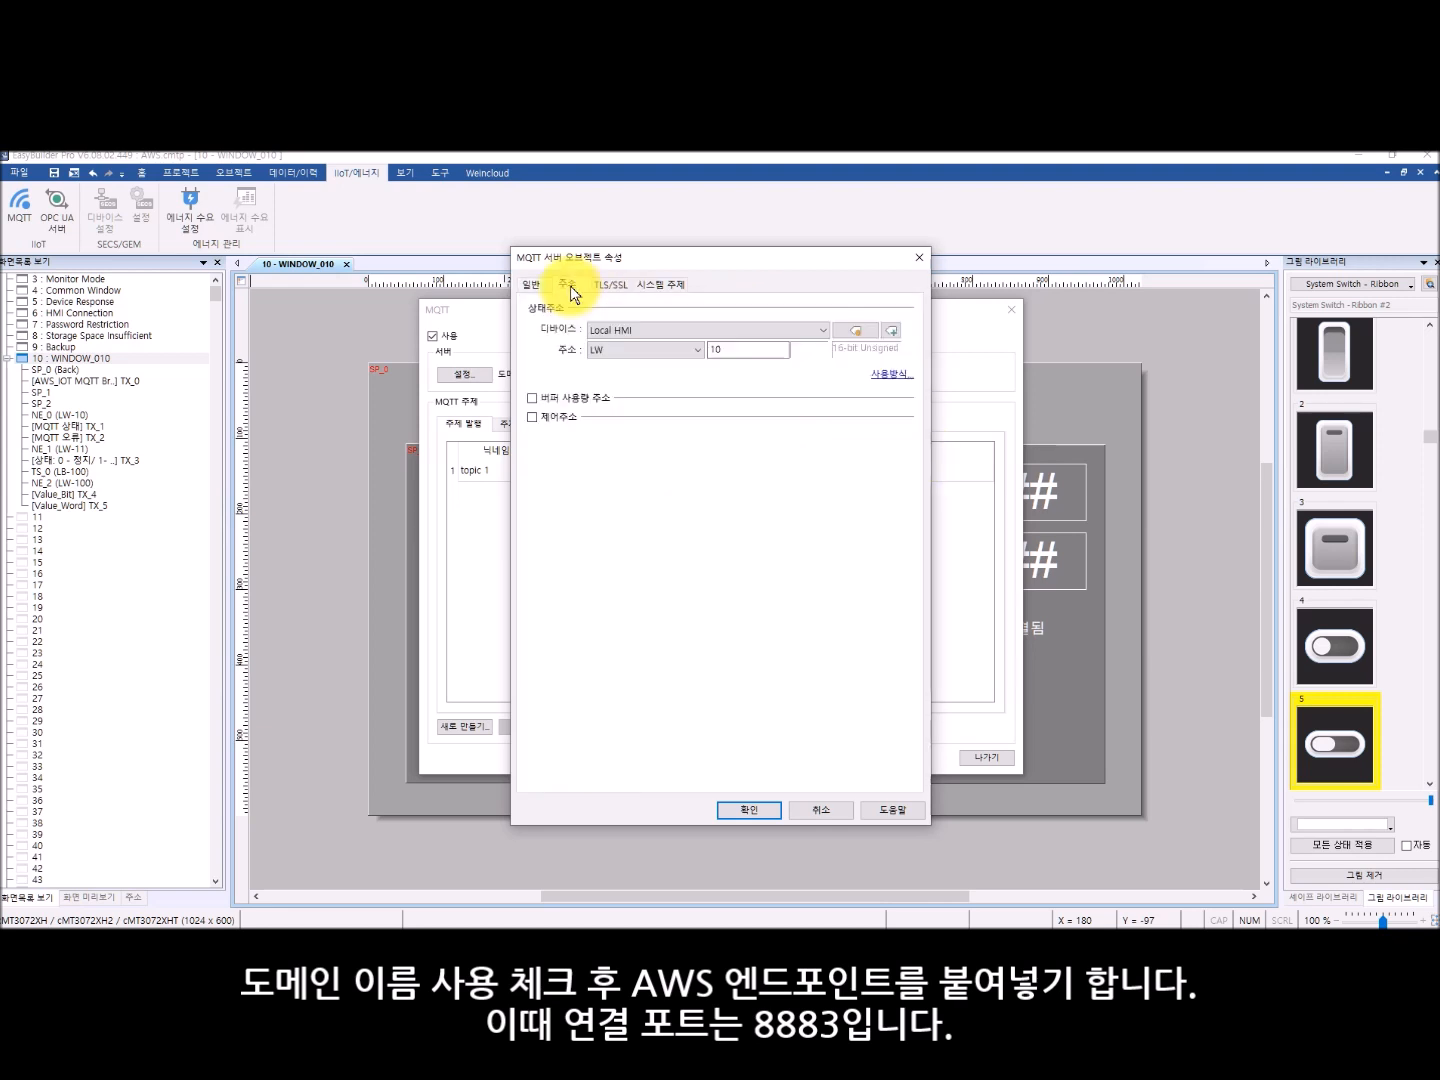
left_click(556, 398)
left_click(556, 488)
left_click(890, 464)
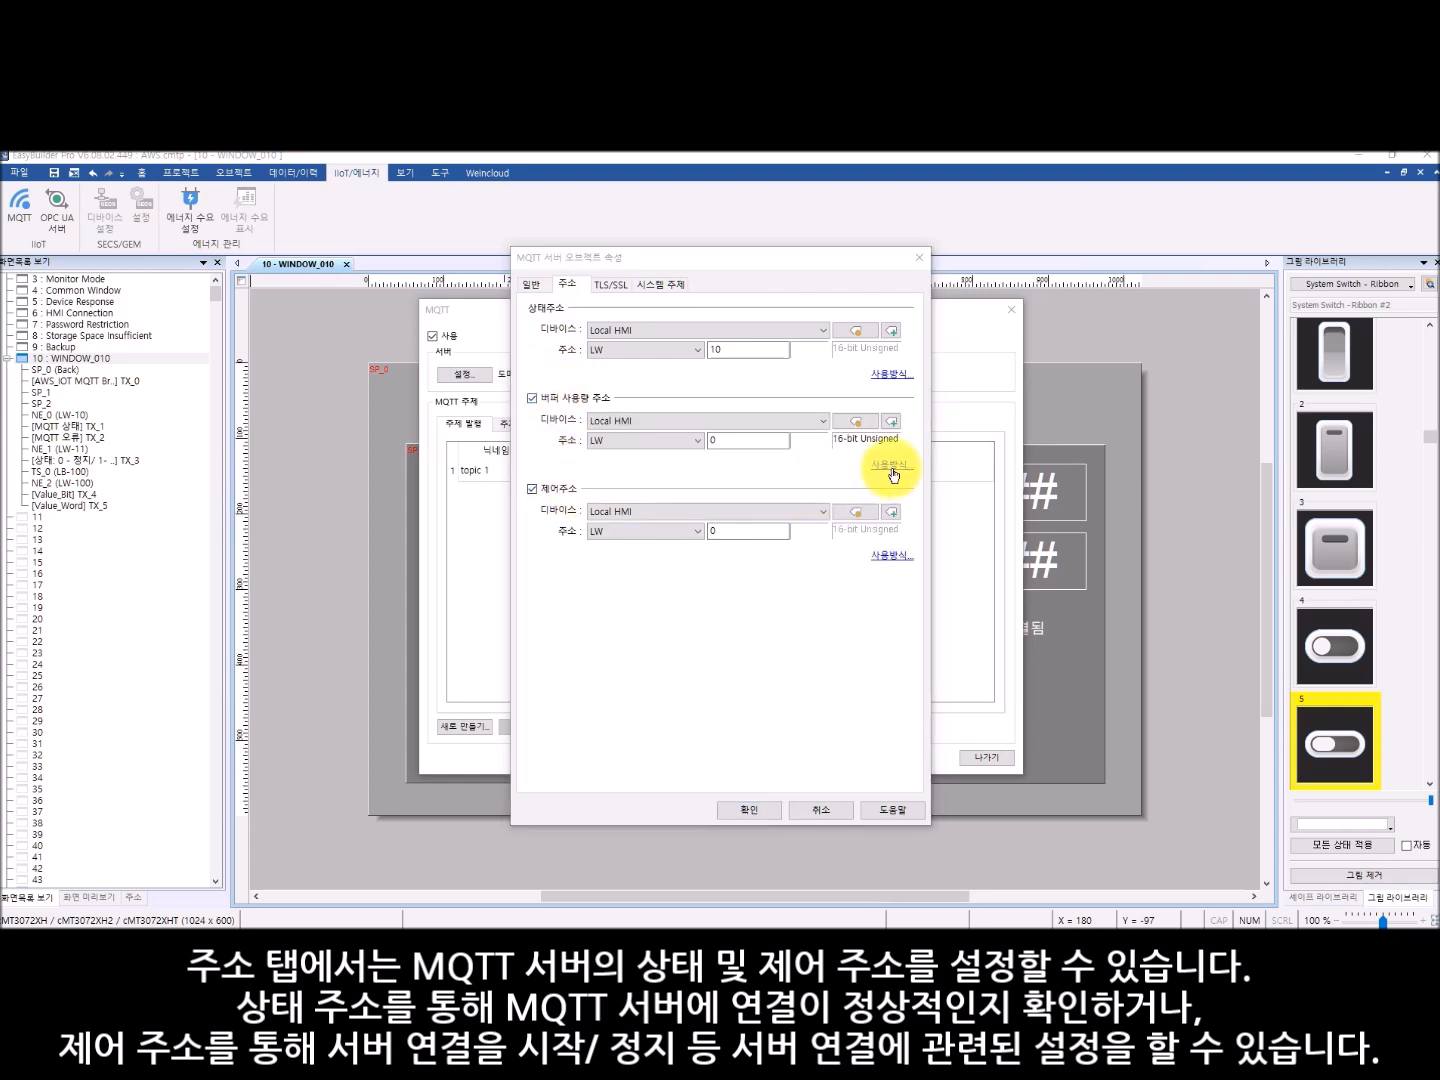
left_click(892, 554)
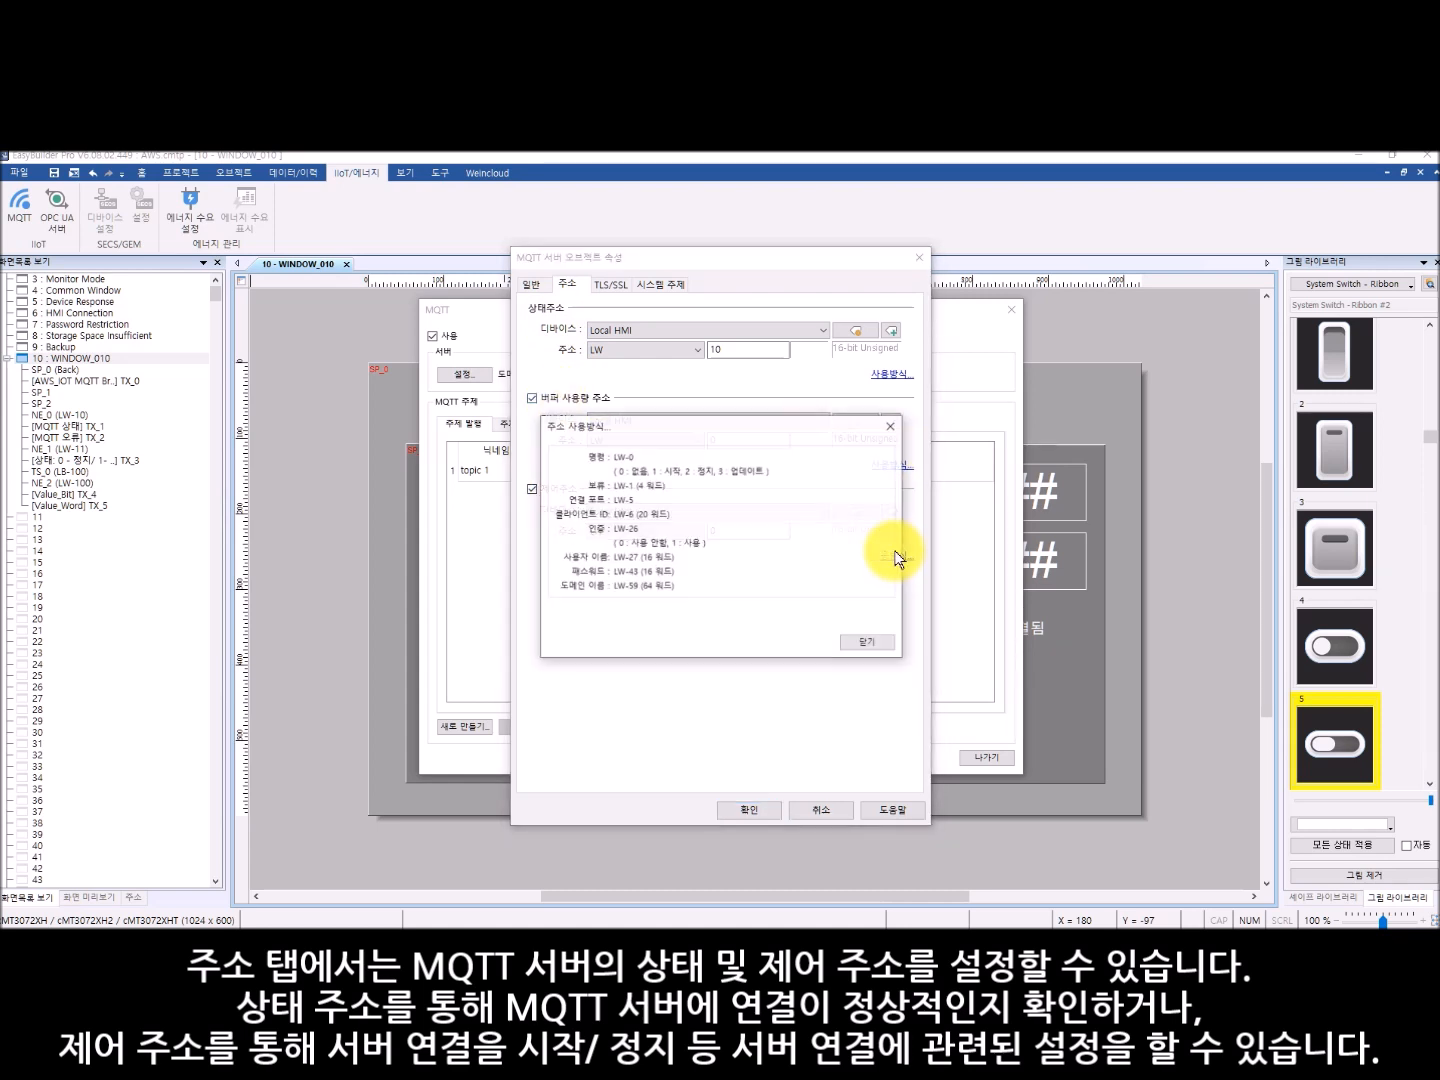
left_click(890, 430)
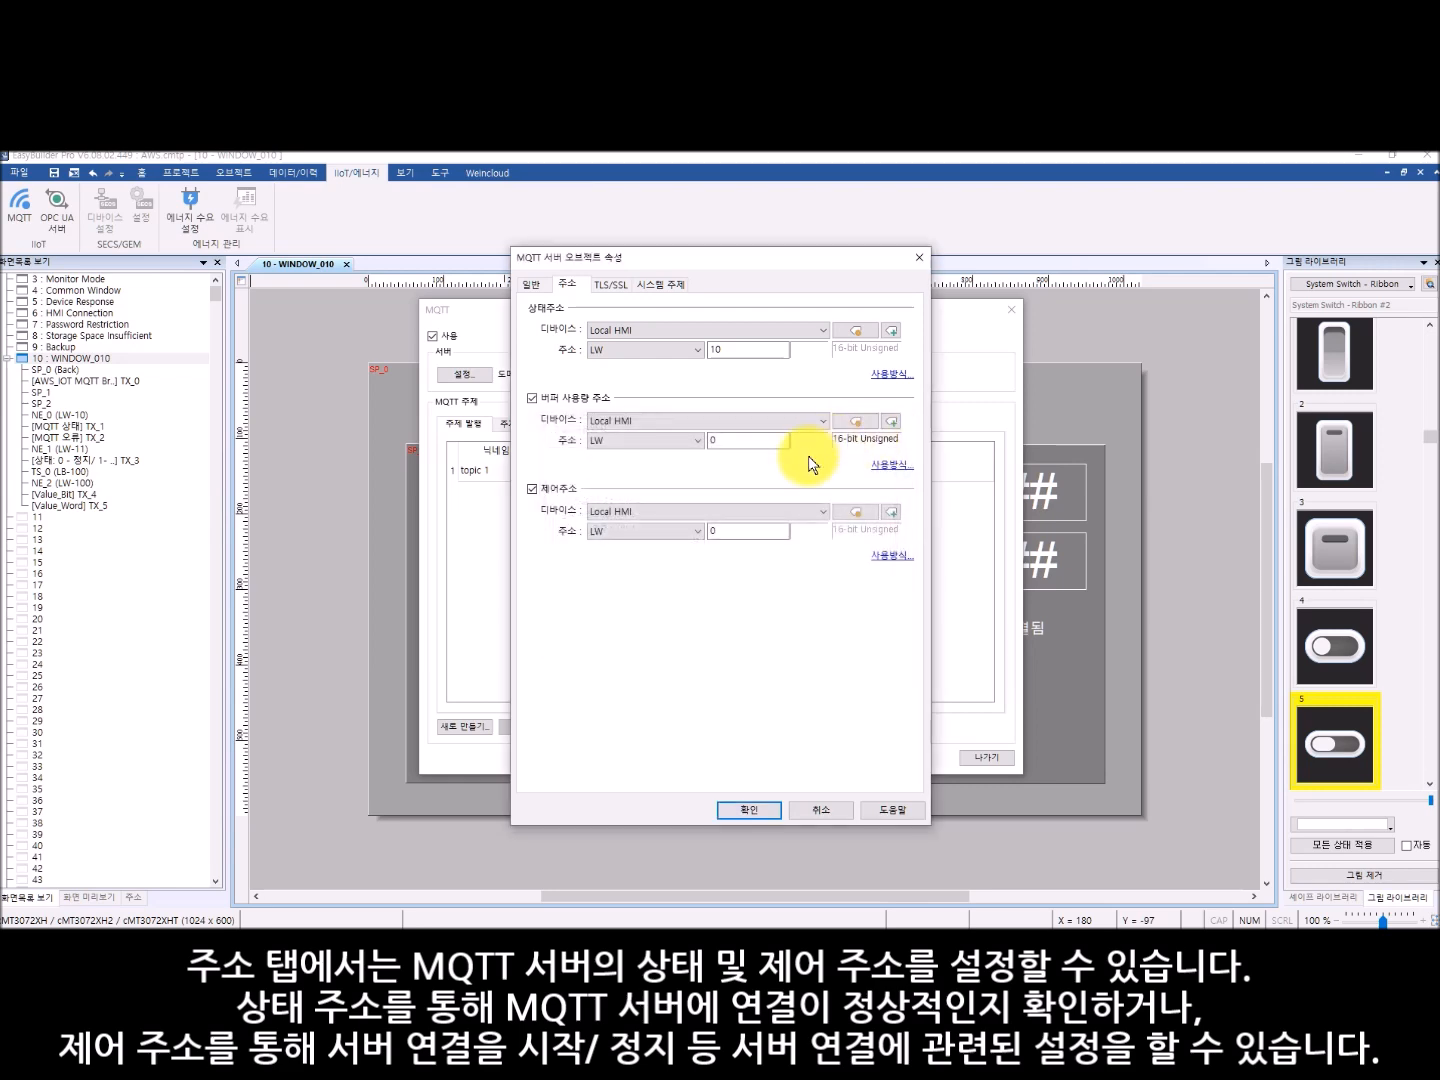
left_click(555, 399)
left_click(559, 419)
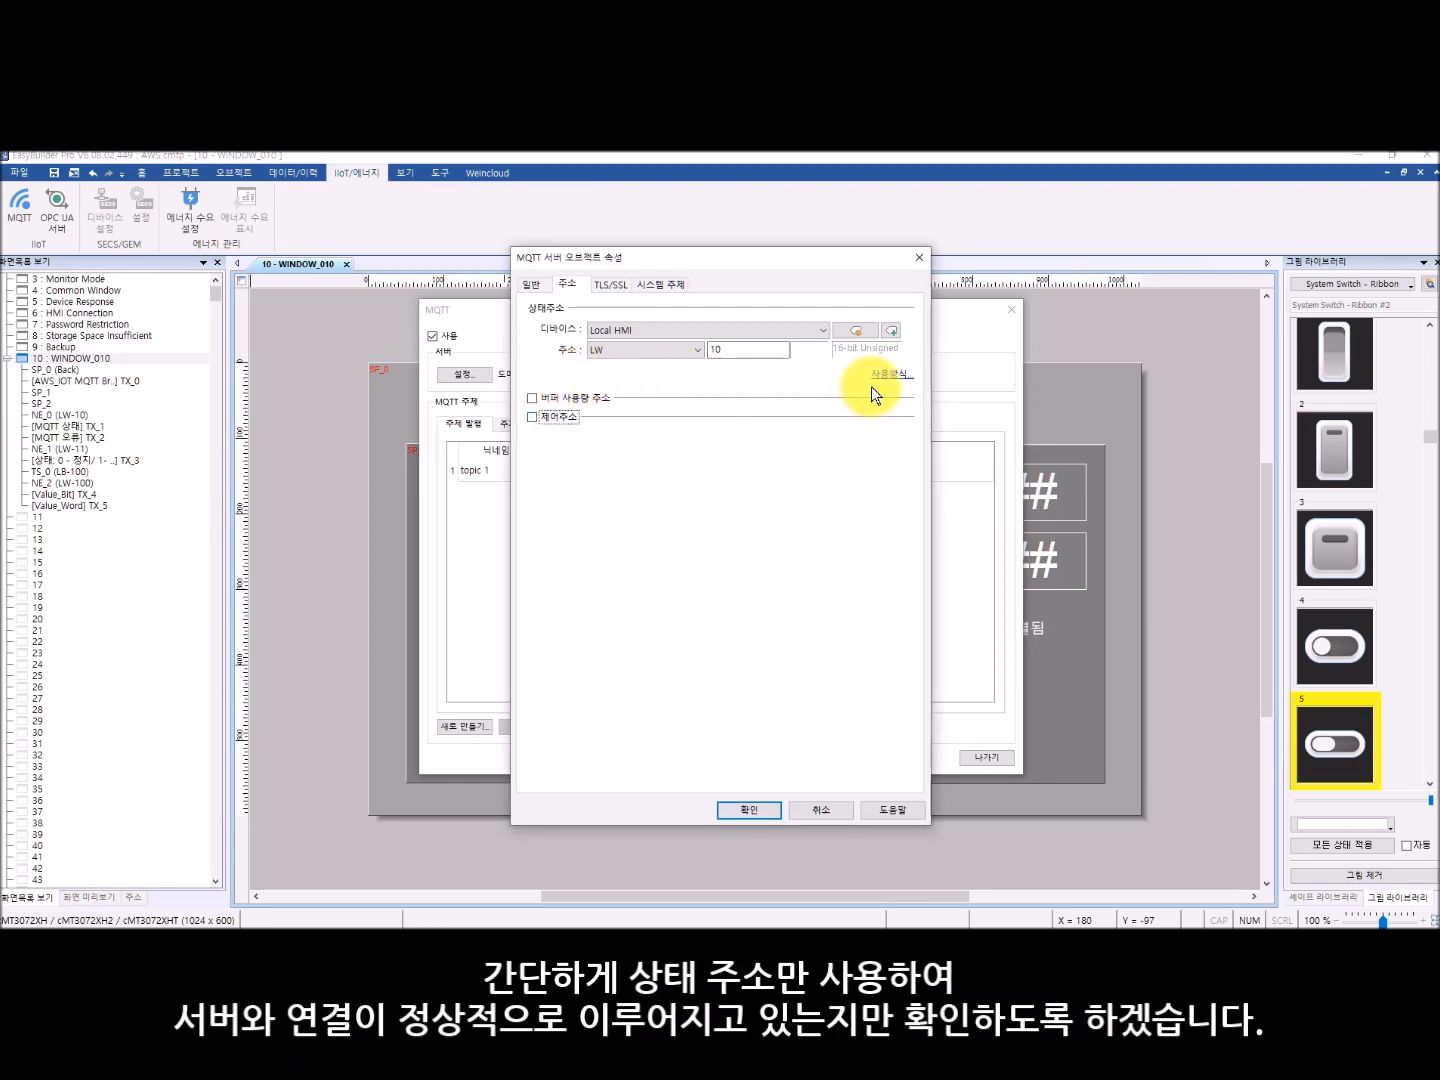
- Import AmazonRootCA1.pem as the CA certificate for server authentication in the MQTT server's TLS/SSL settings
left_click(612, 285)
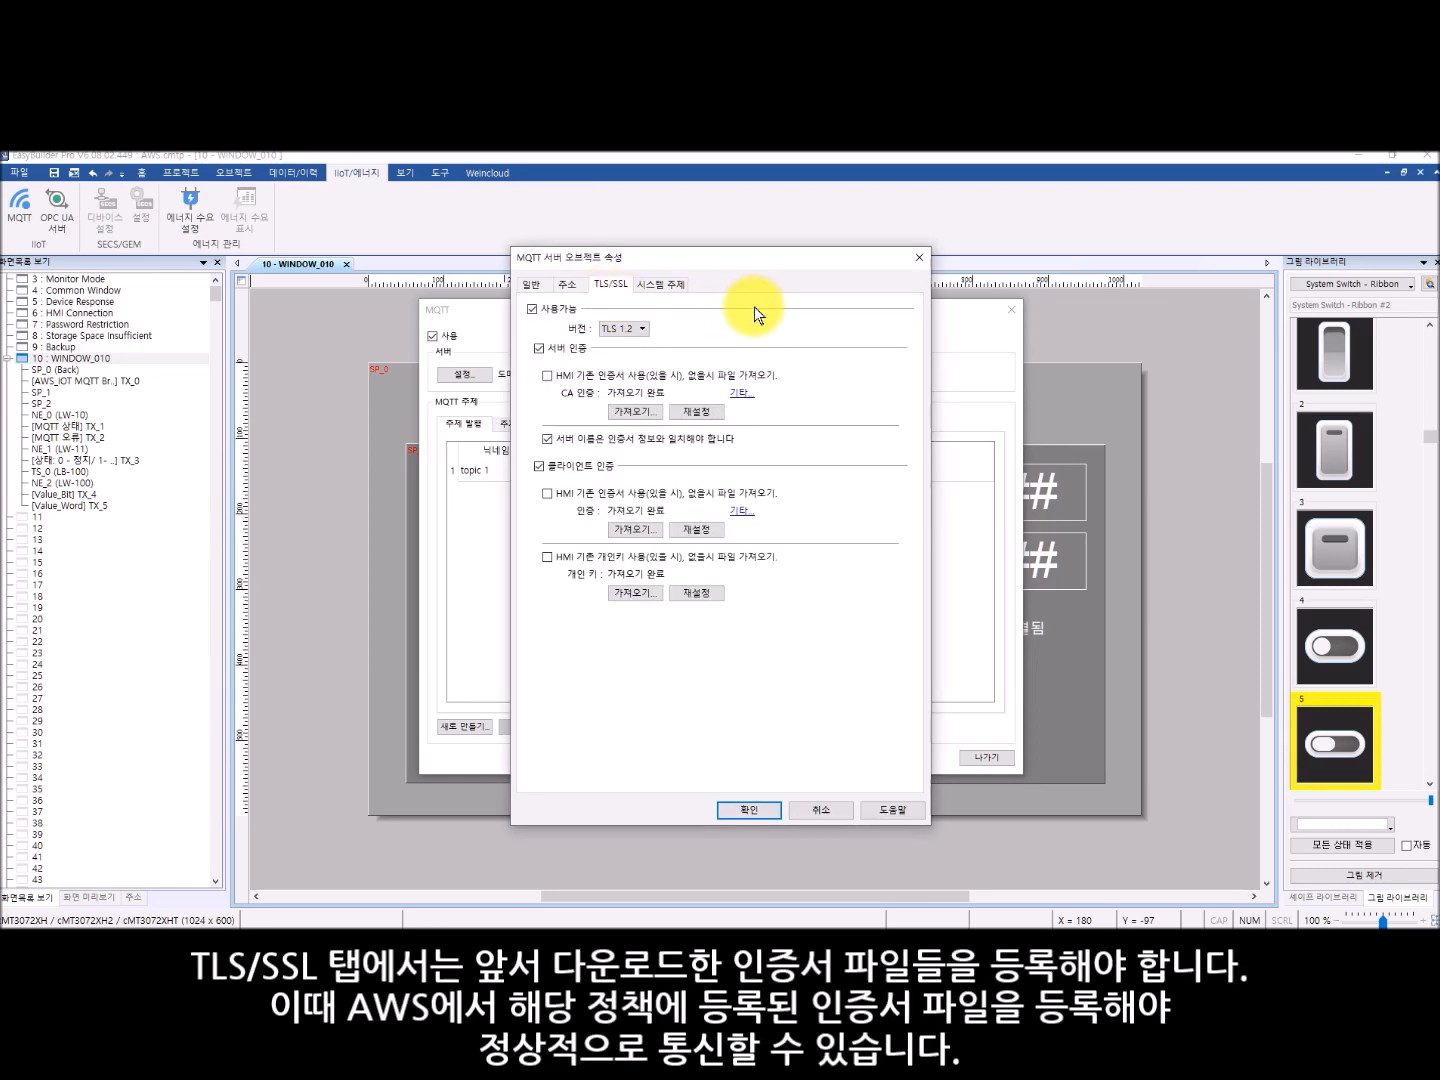
left_click(636, 411)
left_click(745, 427)
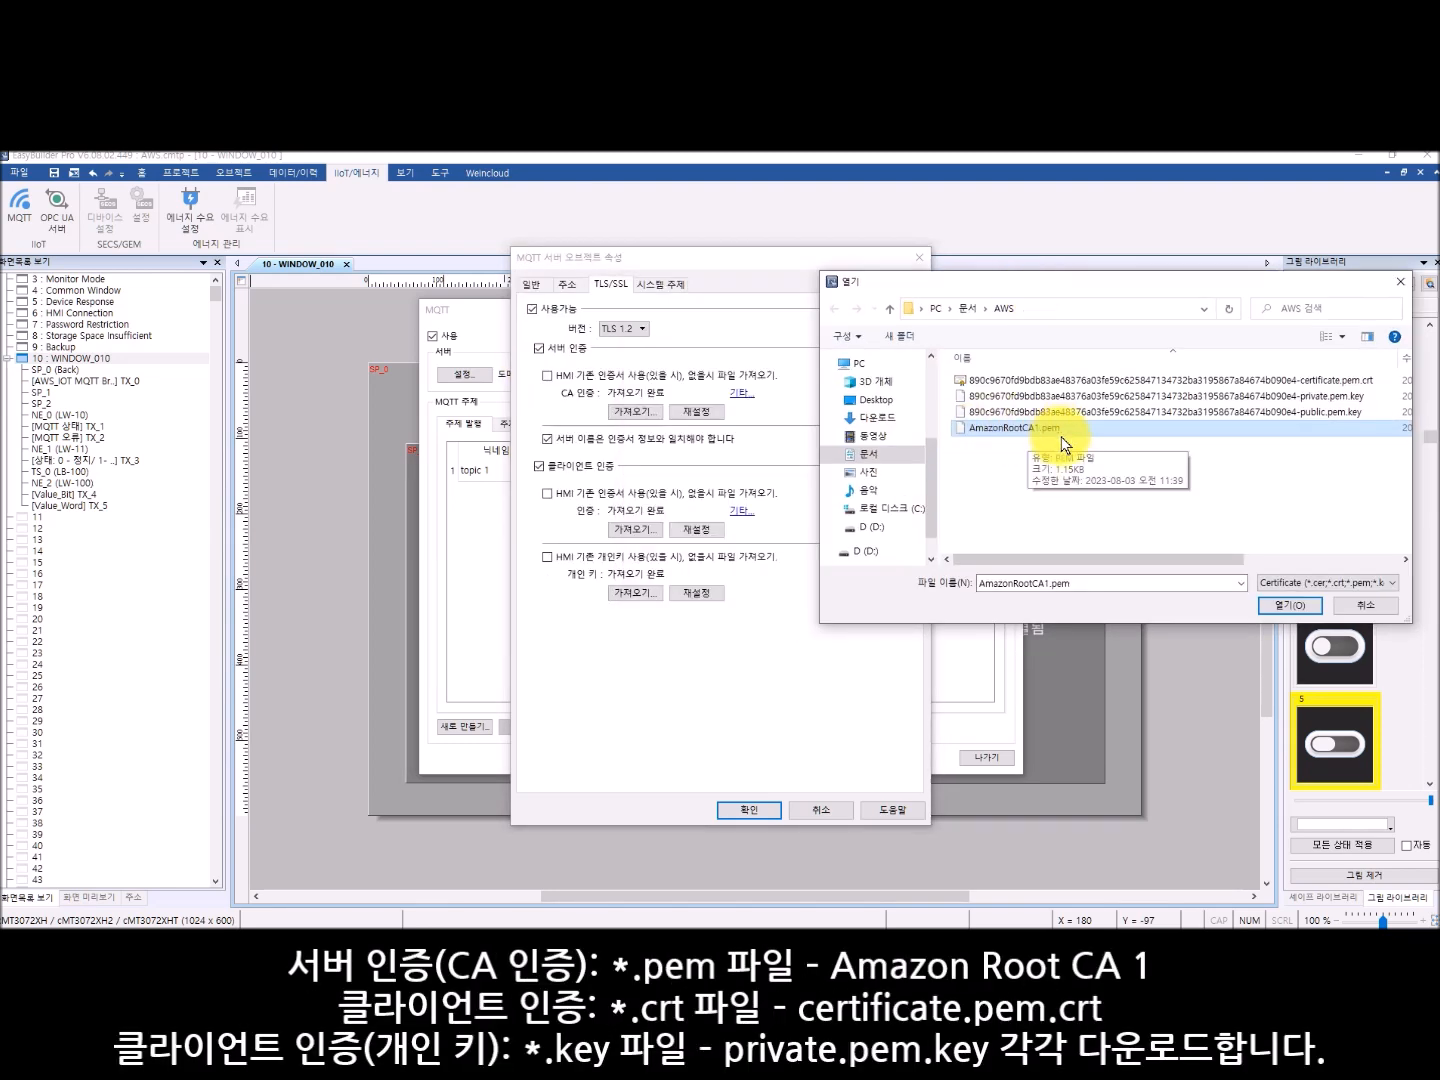
double_click(1062, 432)
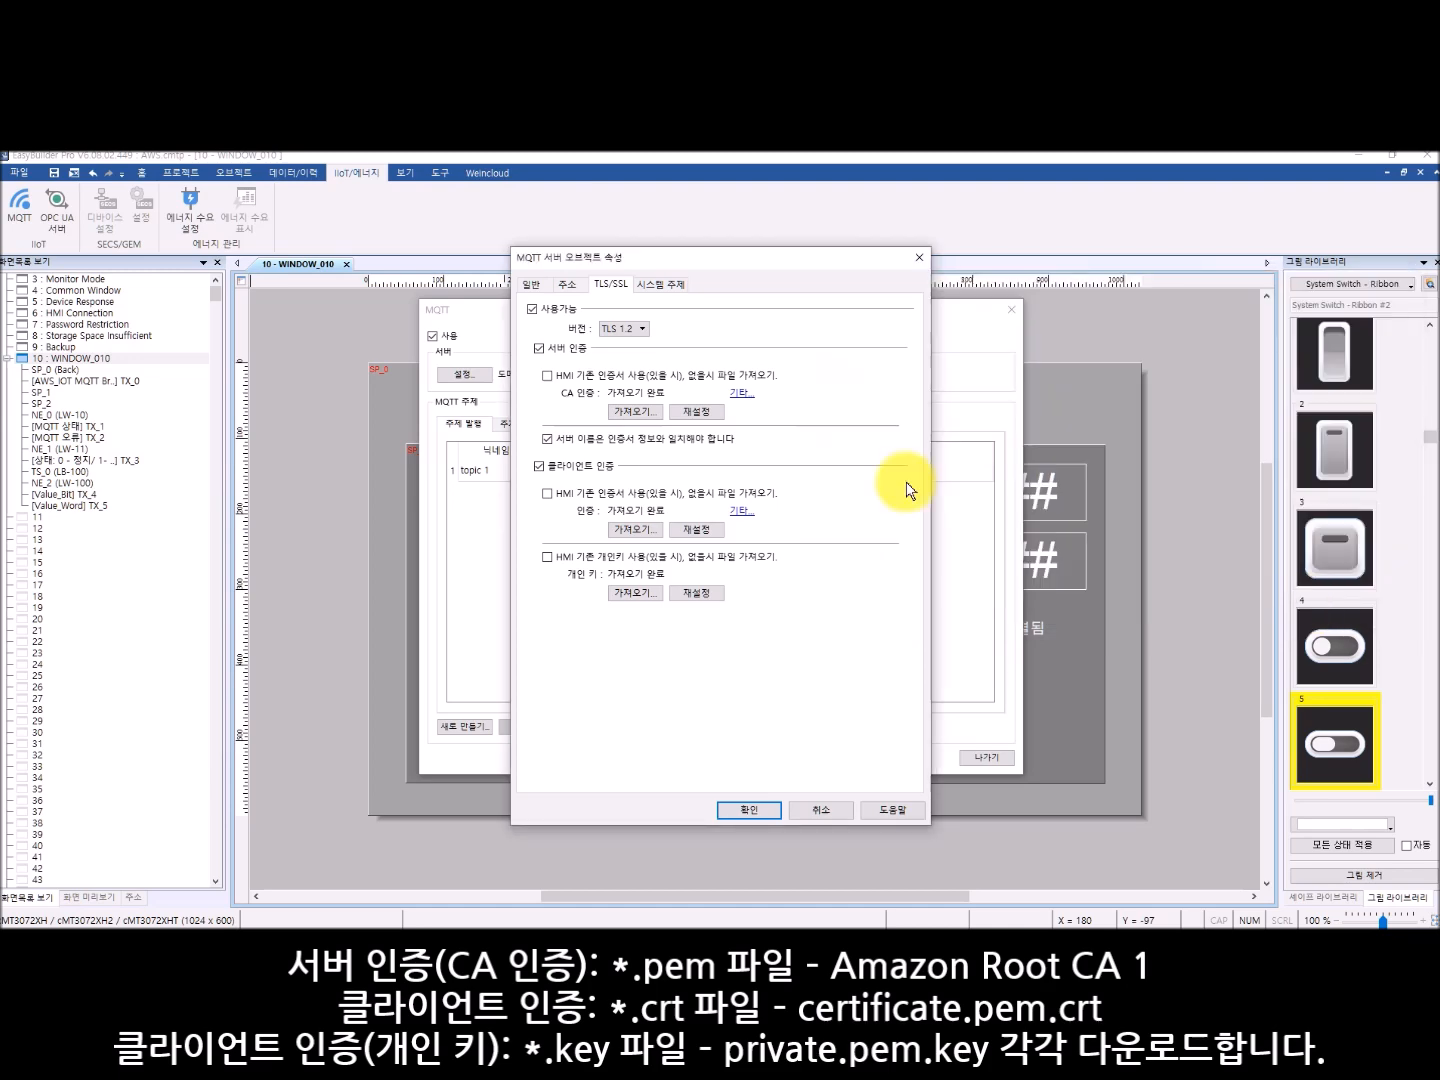
- Import the certificate.pem.crt file as the client certificate and the private.pem.key file as the client's private key
left_click(634, 529)
left_click(980, 381)
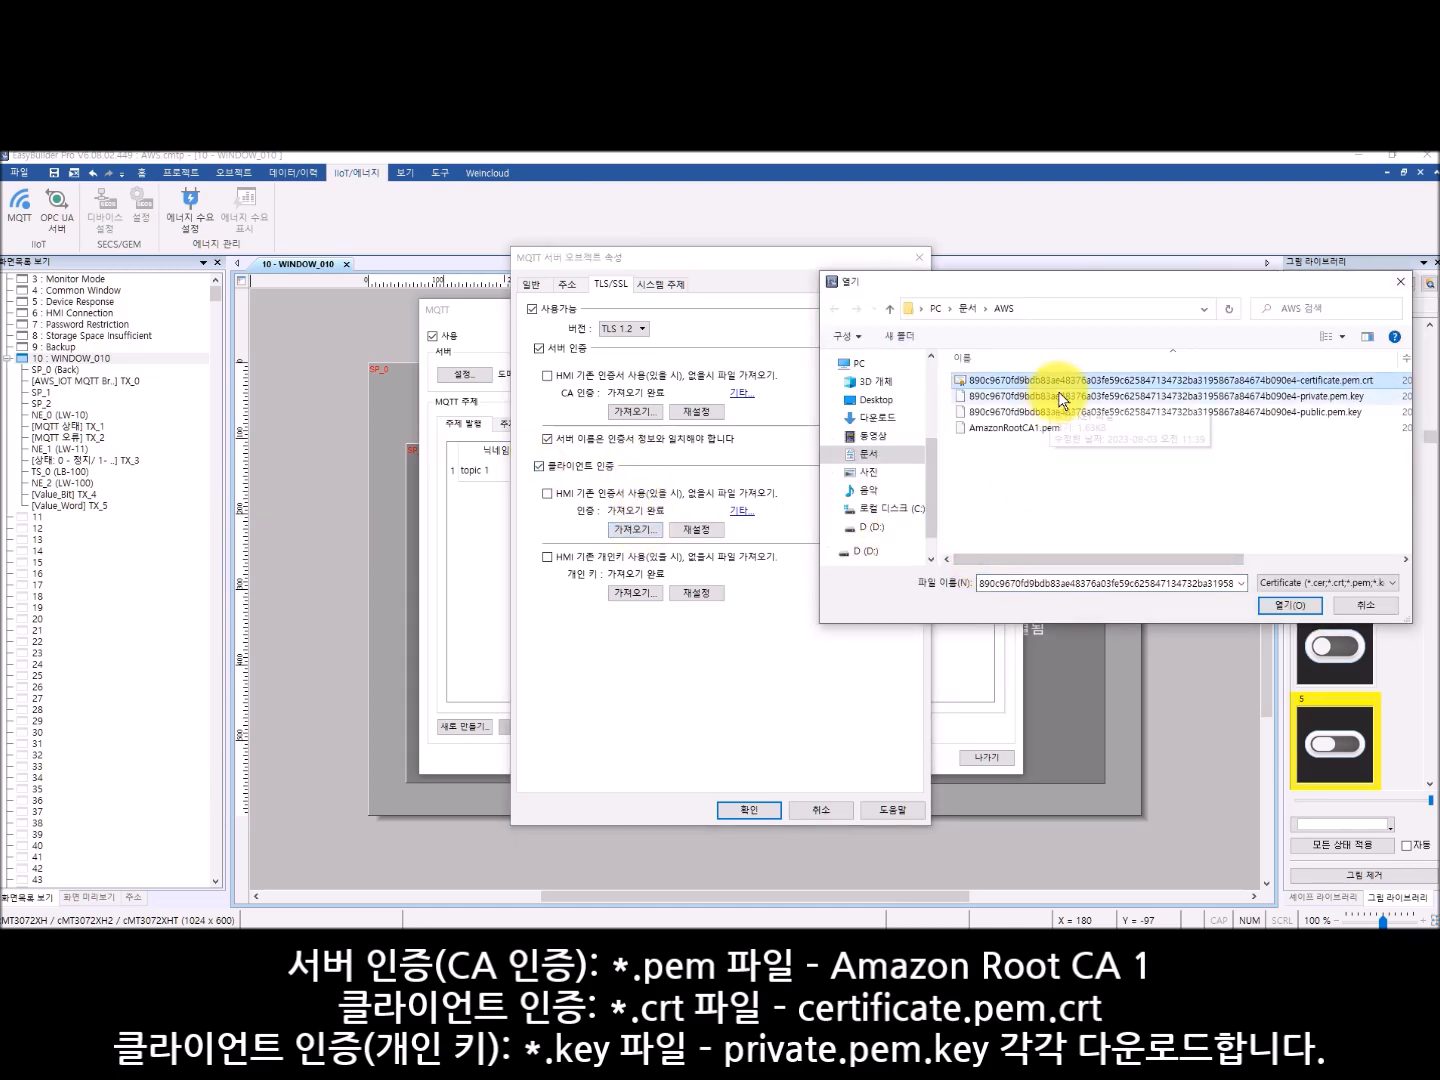
left_click(1291, 605)
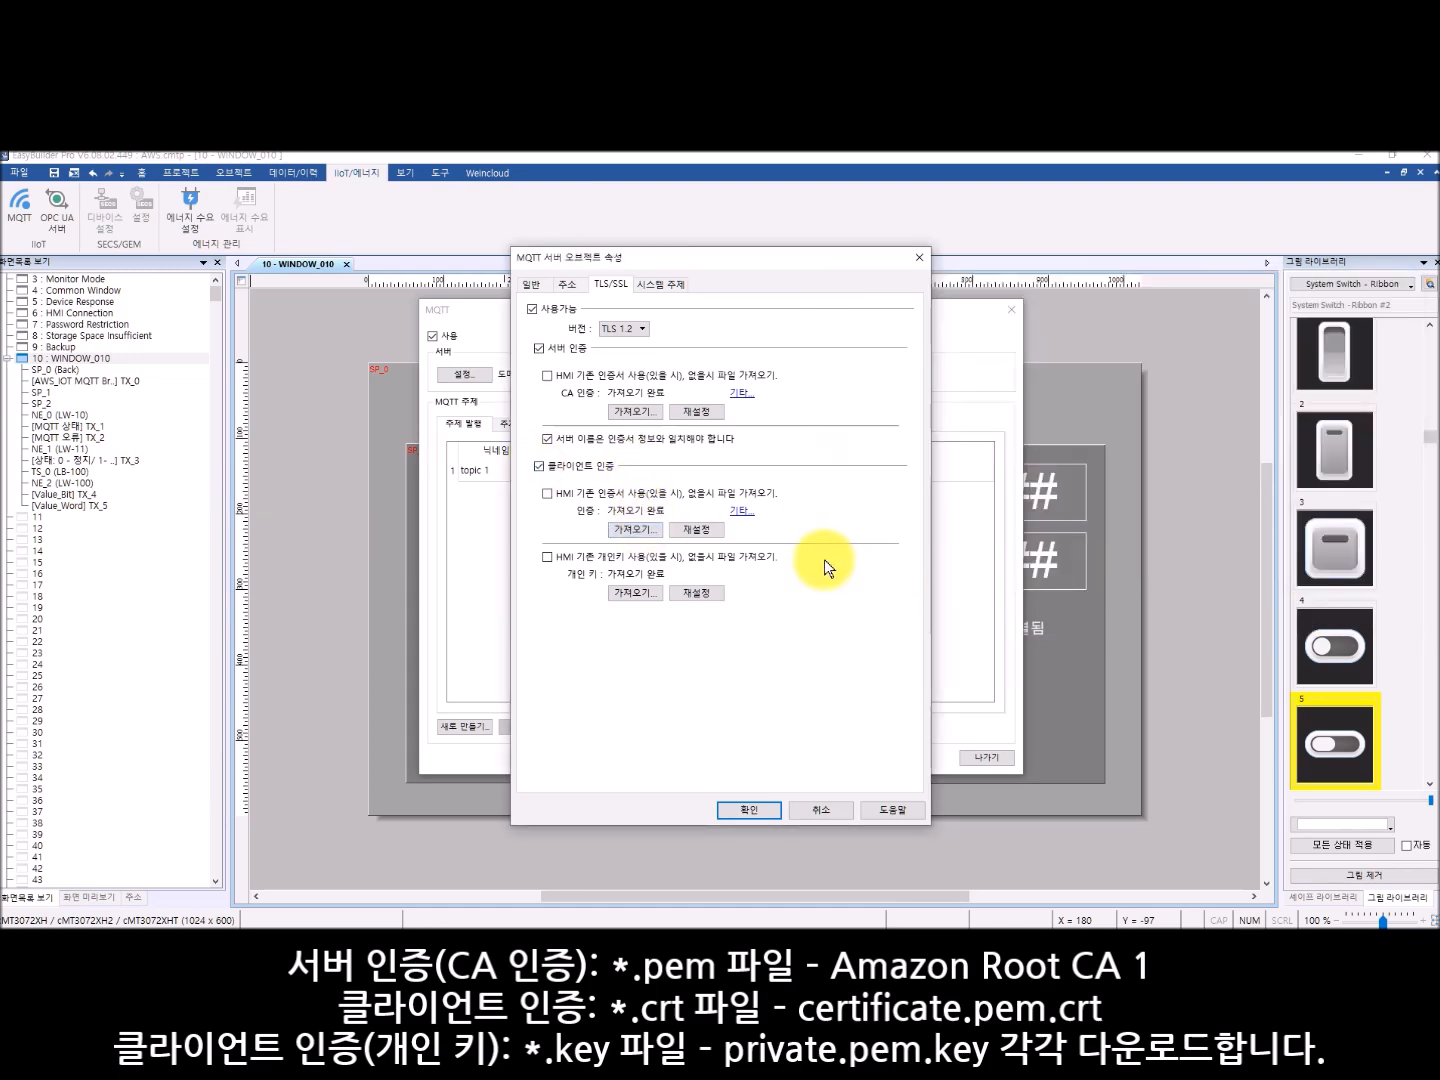
left_click(635, 592)
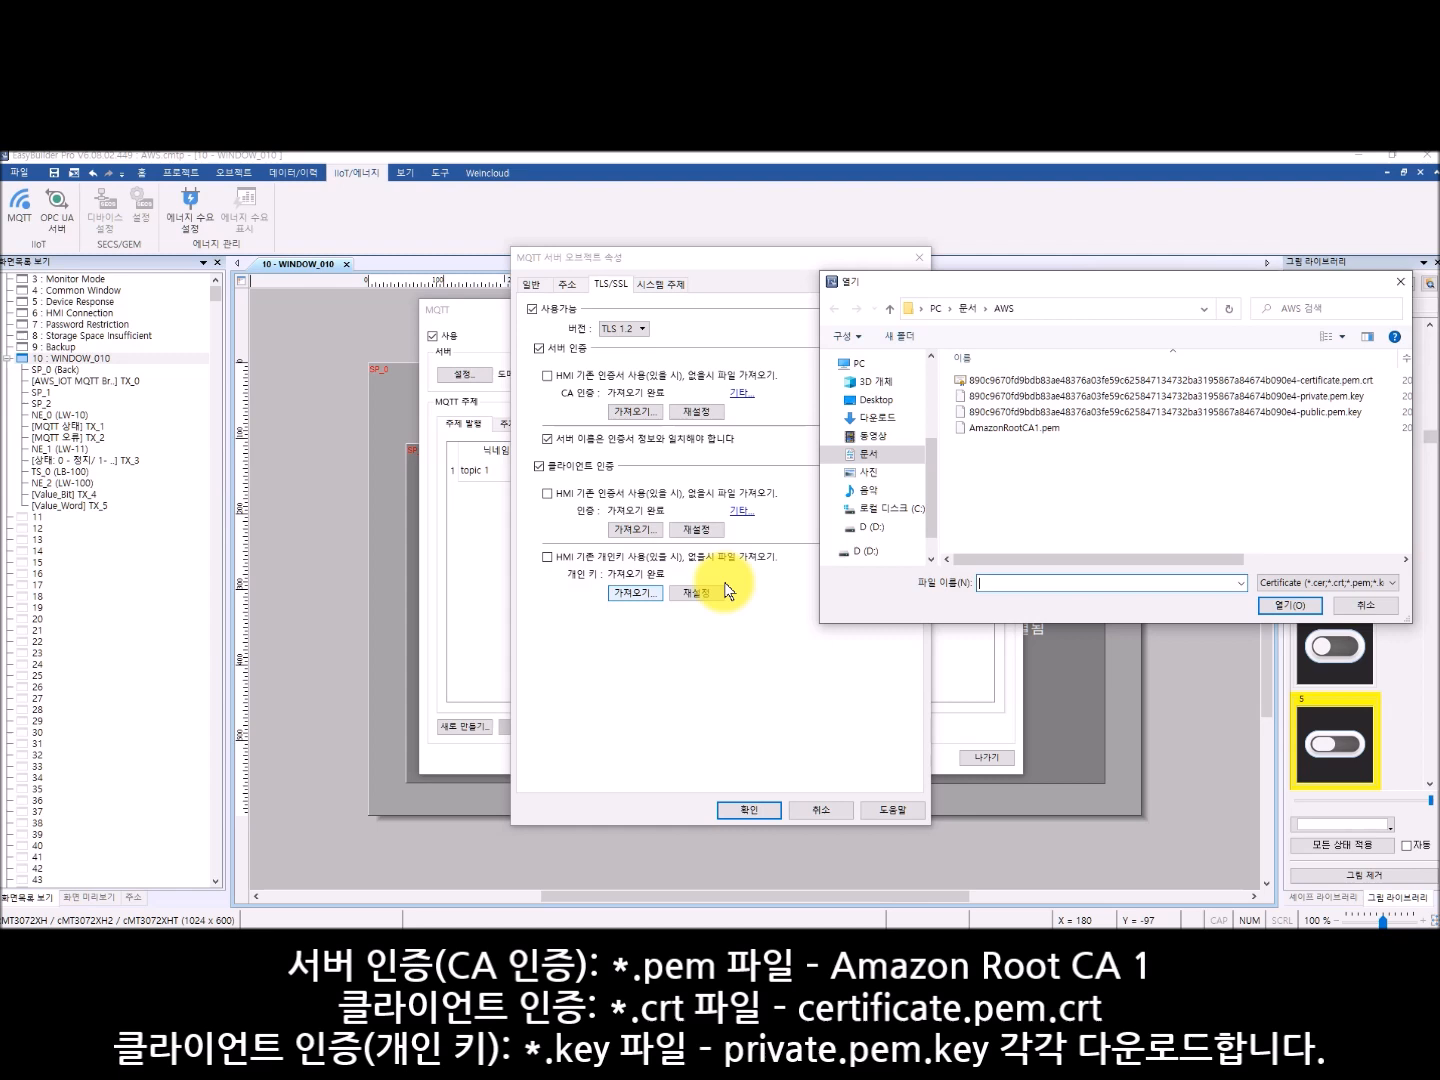
left_click(1310, 397)
left_click(1290, 605)
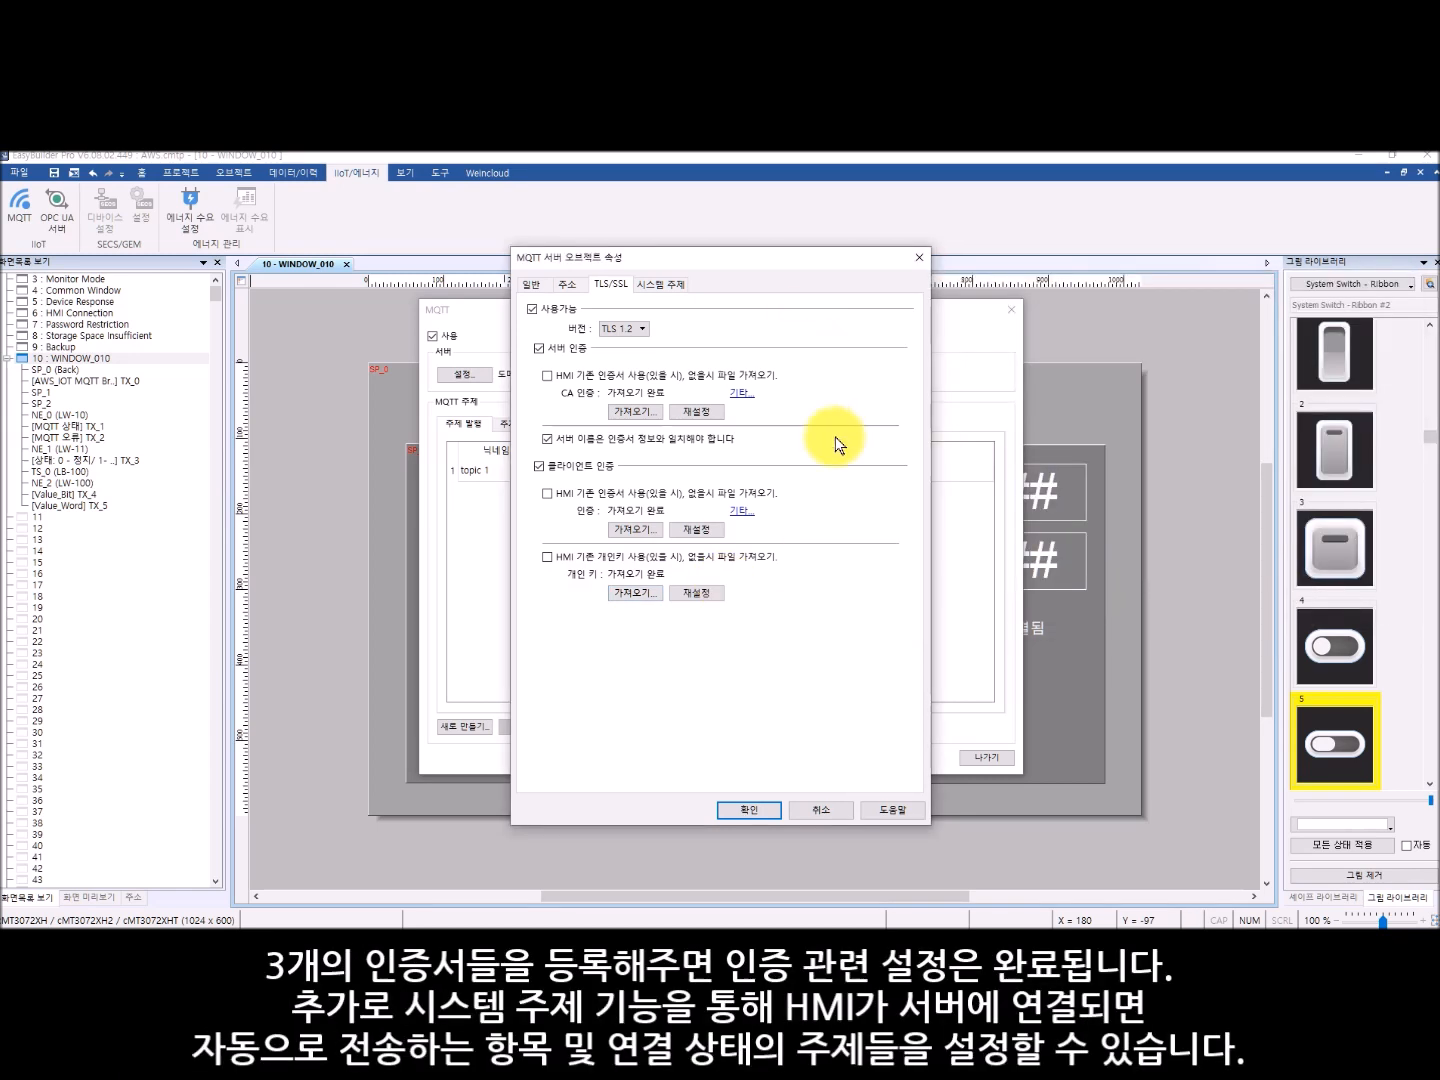
- Review the MQTT server's system topics, set the Topic List QoS to 1 and confirm the server settings
left_click(659, 285)
left_click(866, 323)
left_click(862, 336)
left_click(859, 311)
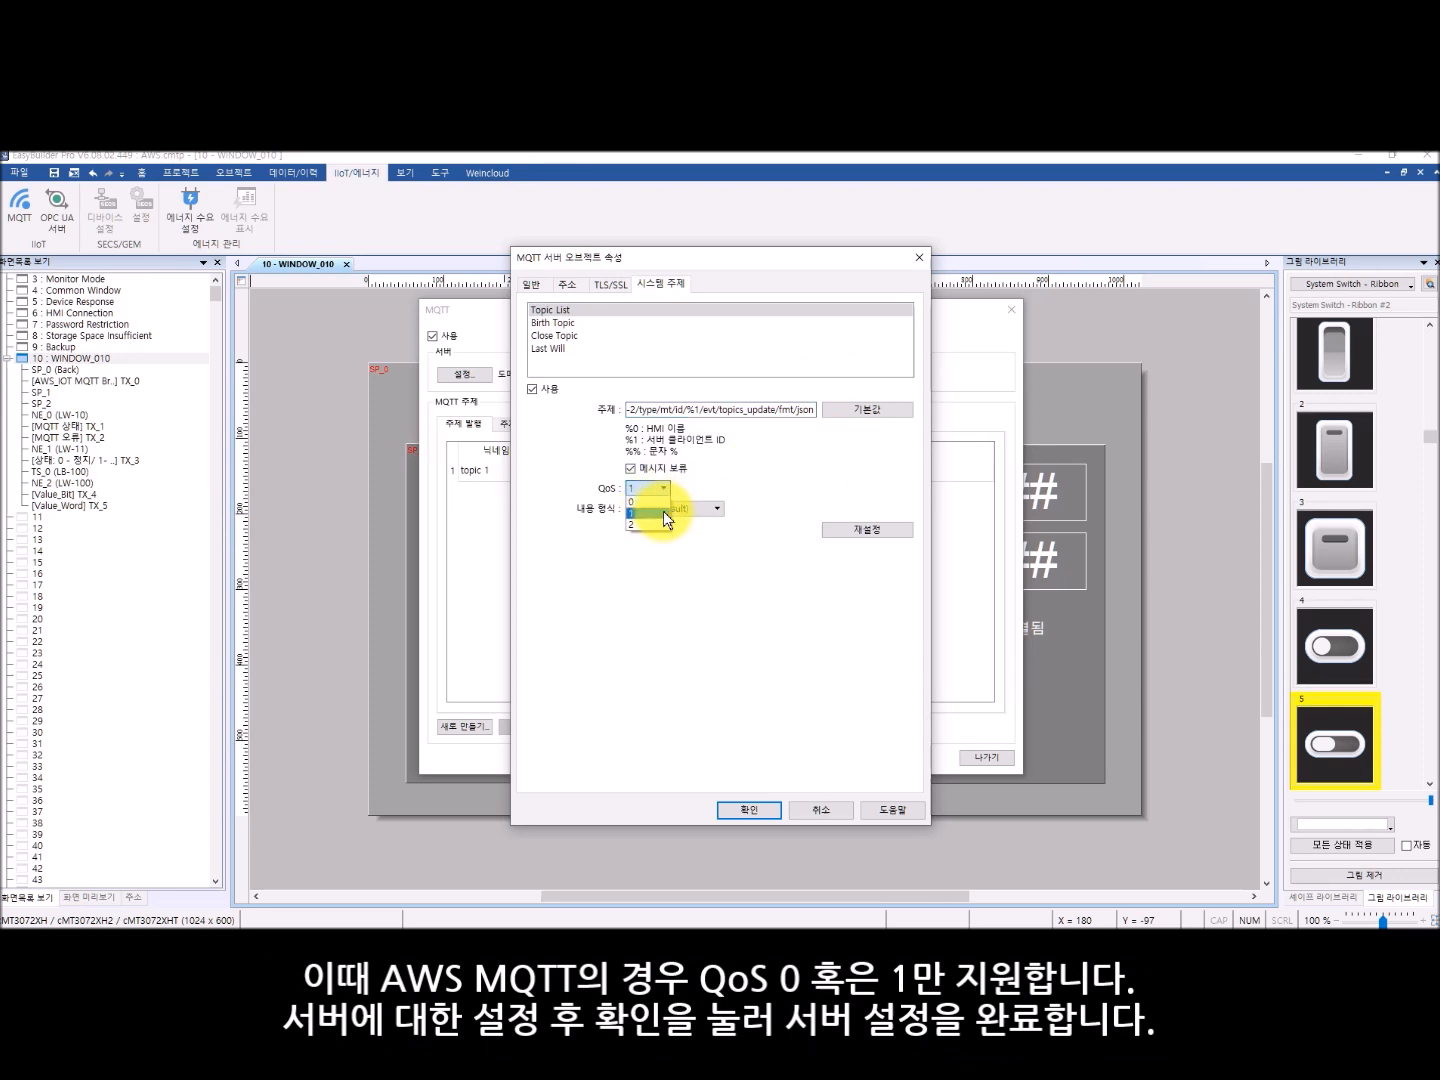
left_click(663, 513)
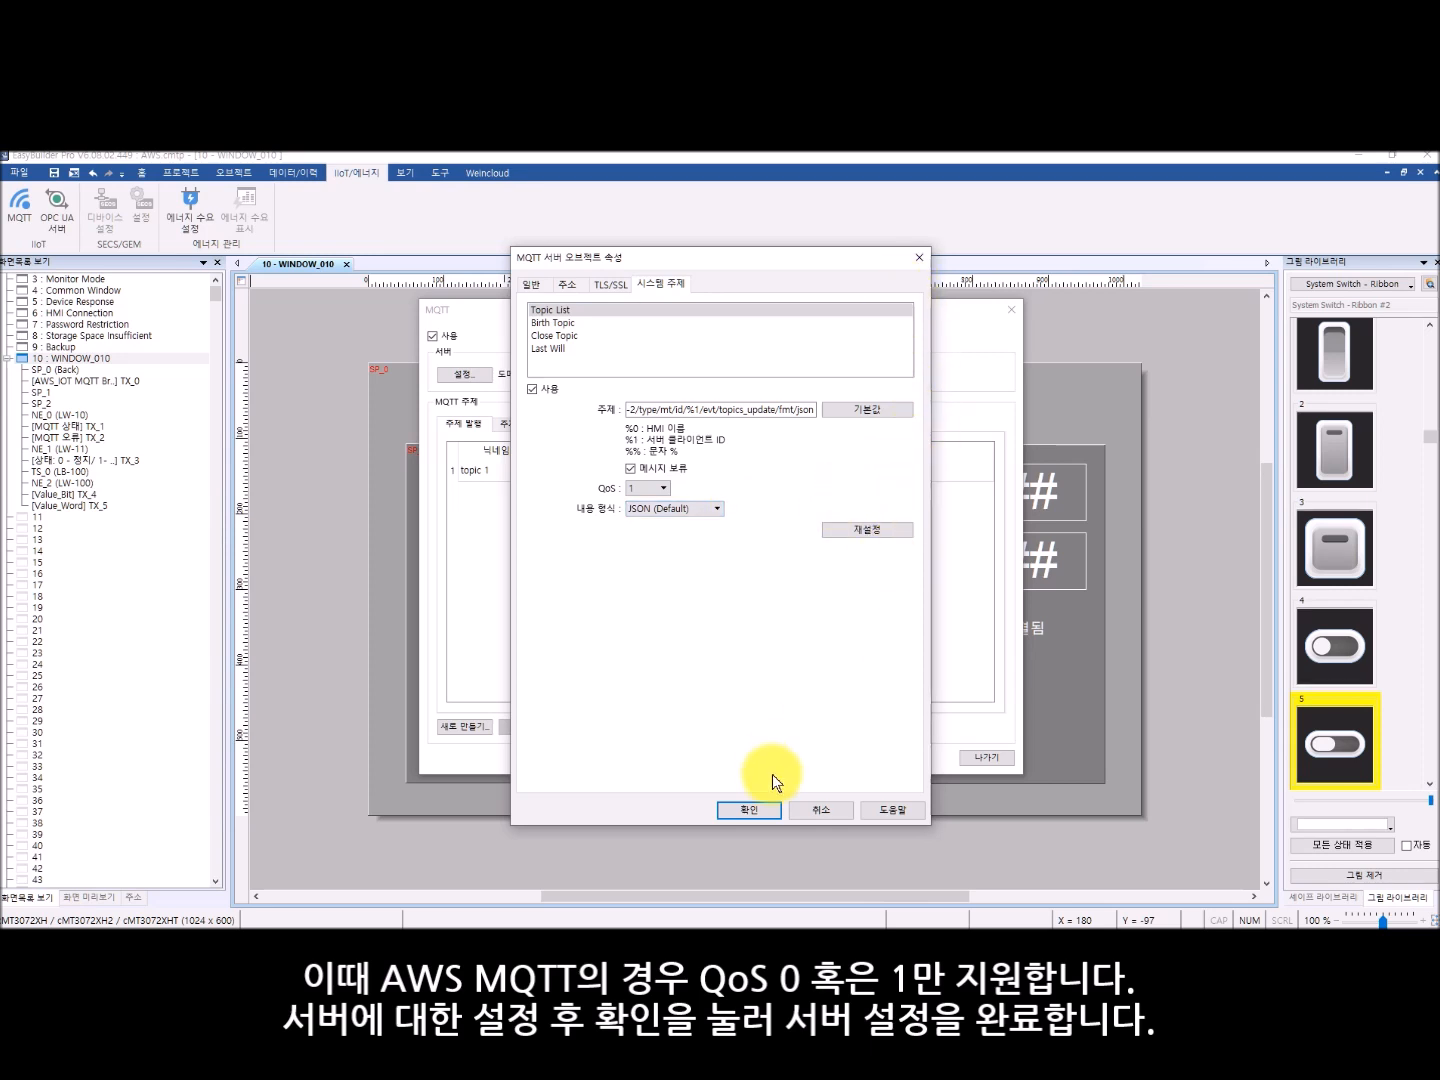
left_click(762, 809)
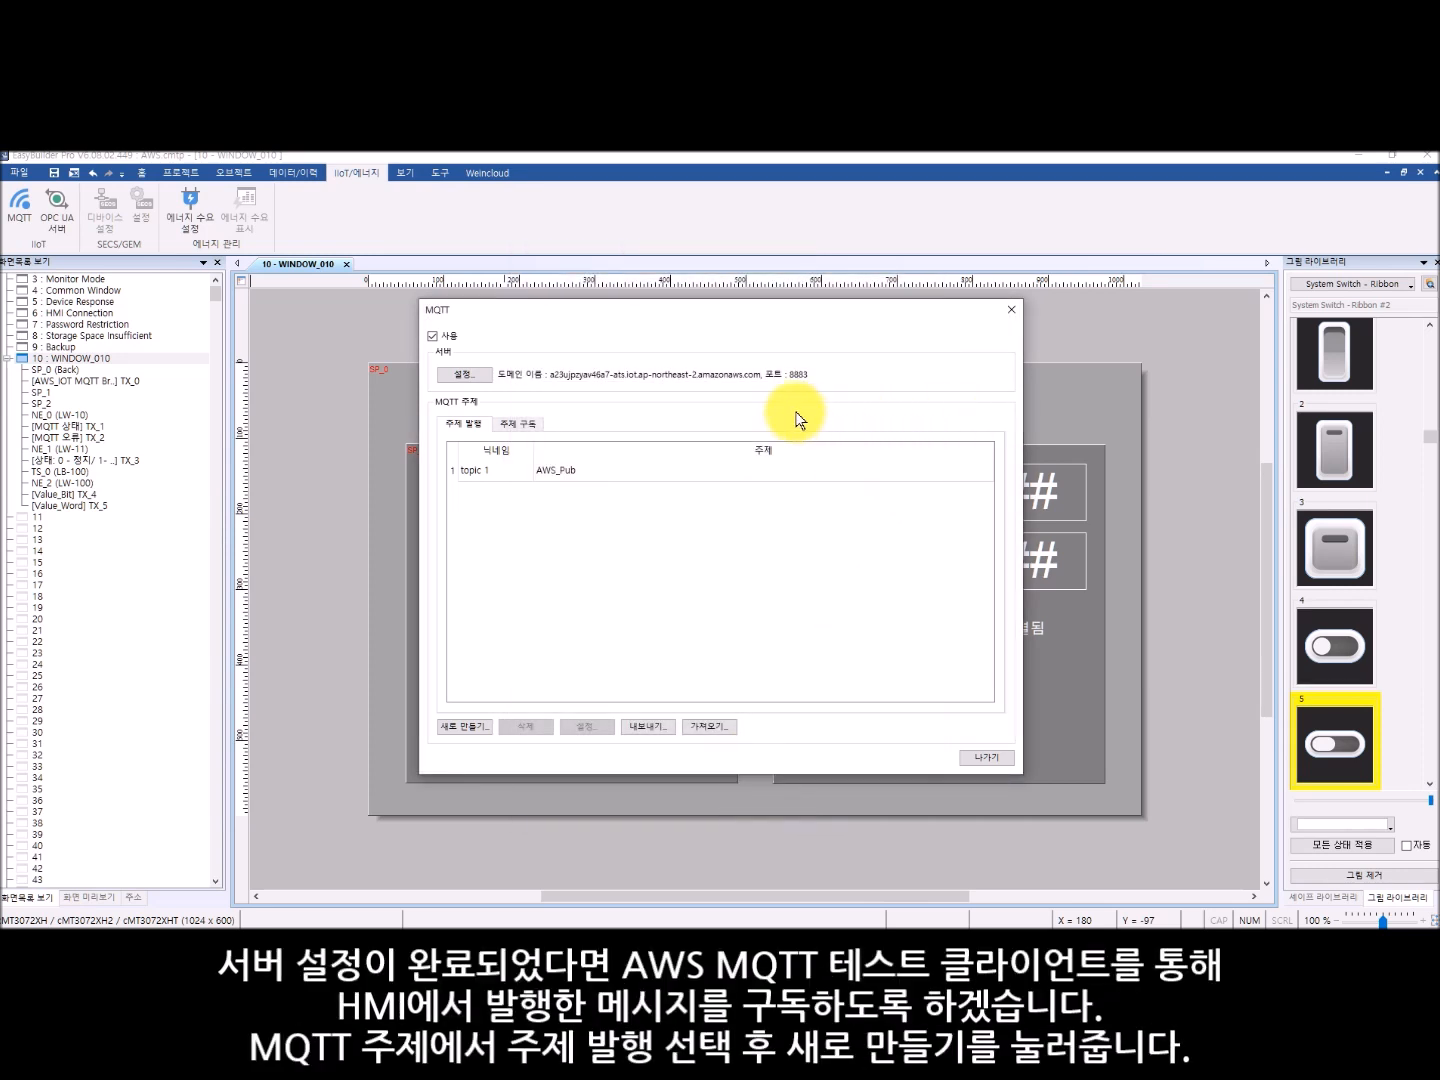
- Open the properties of the AWS_Pub publish topic and set its QoS to 1
left_click(490, 468)
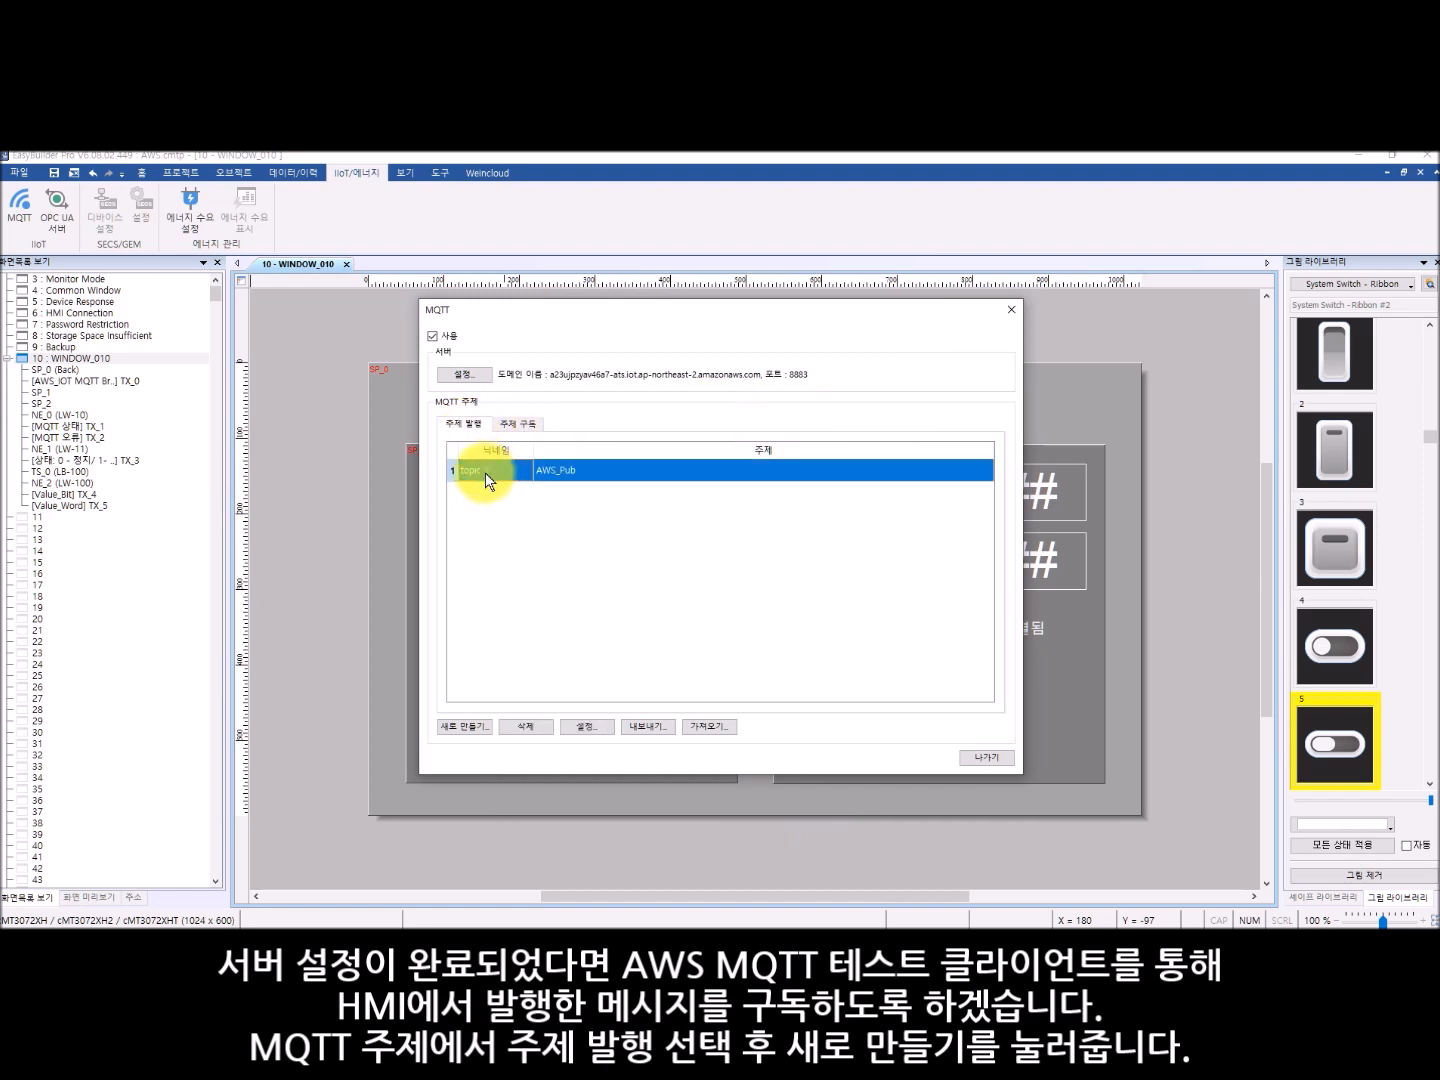
left_click(466, 726)
left_click_drag(690, 250, 963, 284)
left_click(942, 332)
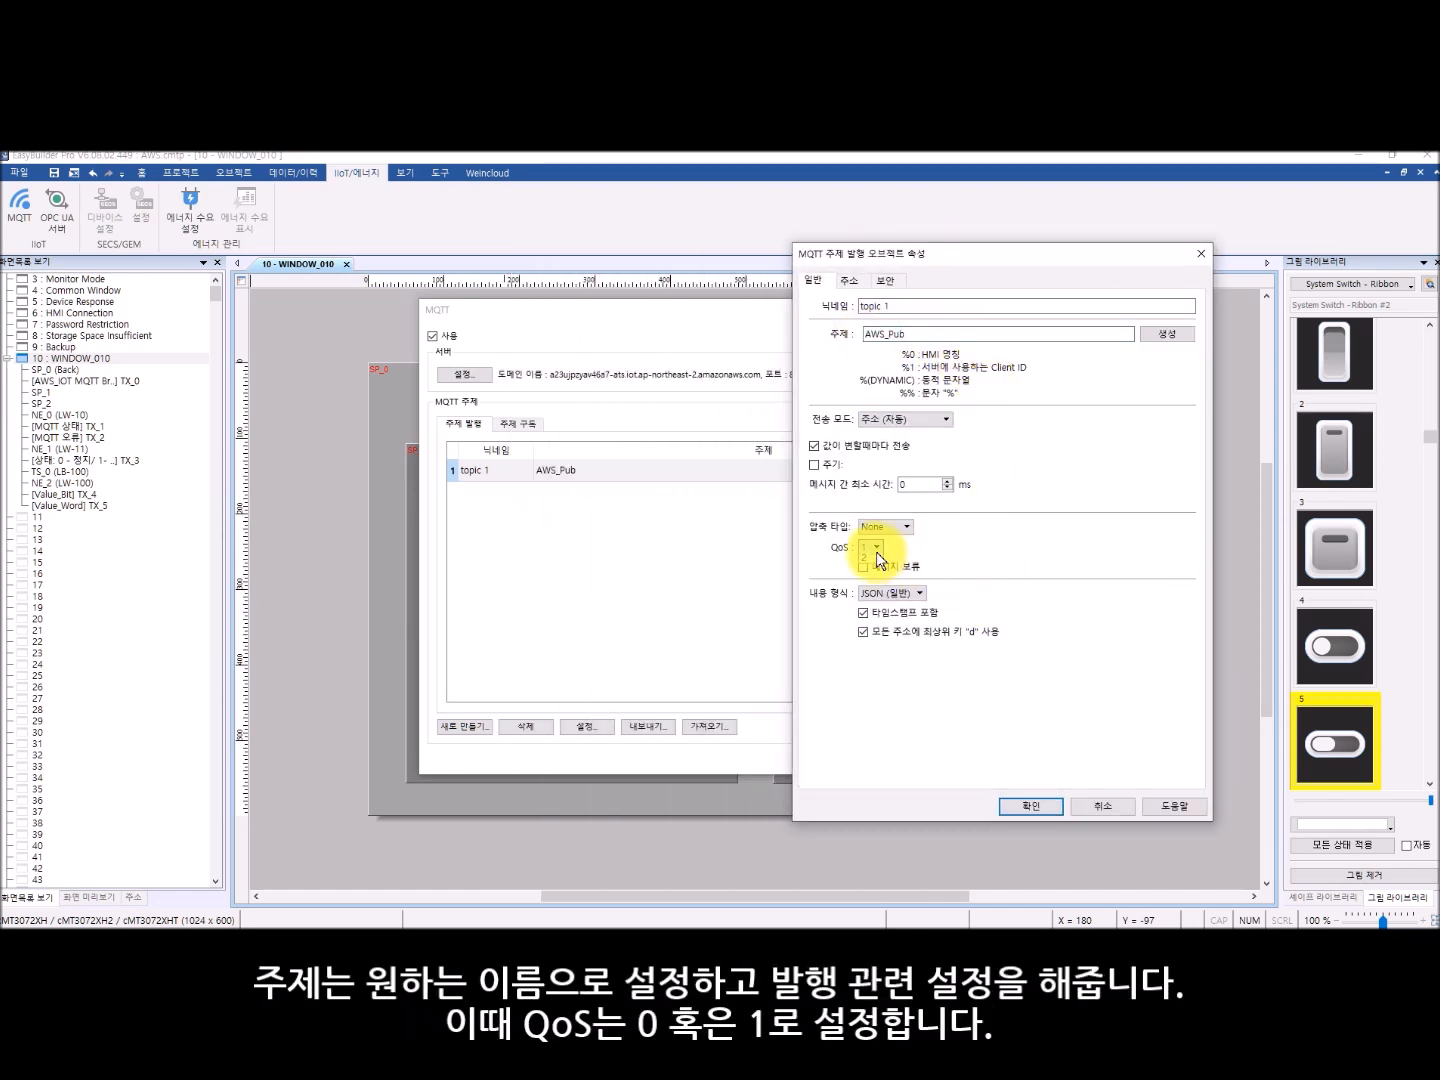
left_click(874, 570)
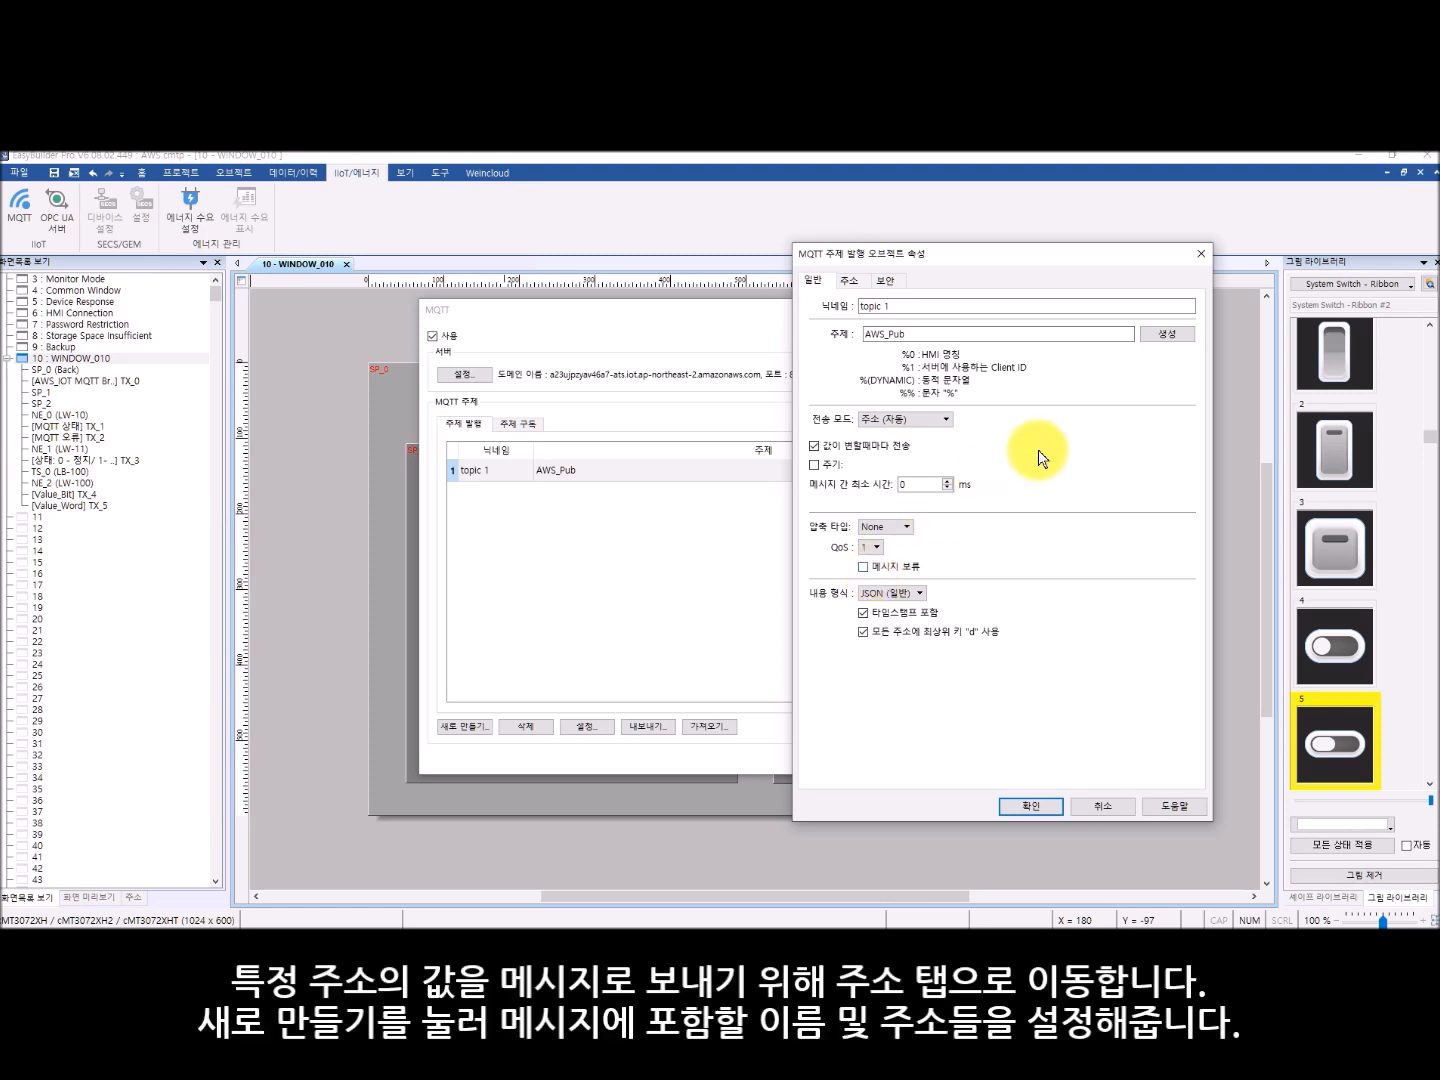
- Check the publish topic's Value_Bit and Value_Word addresses, confirm the topic and close the MQTT settings
left_click(848, 282)
left_click(853, 325)
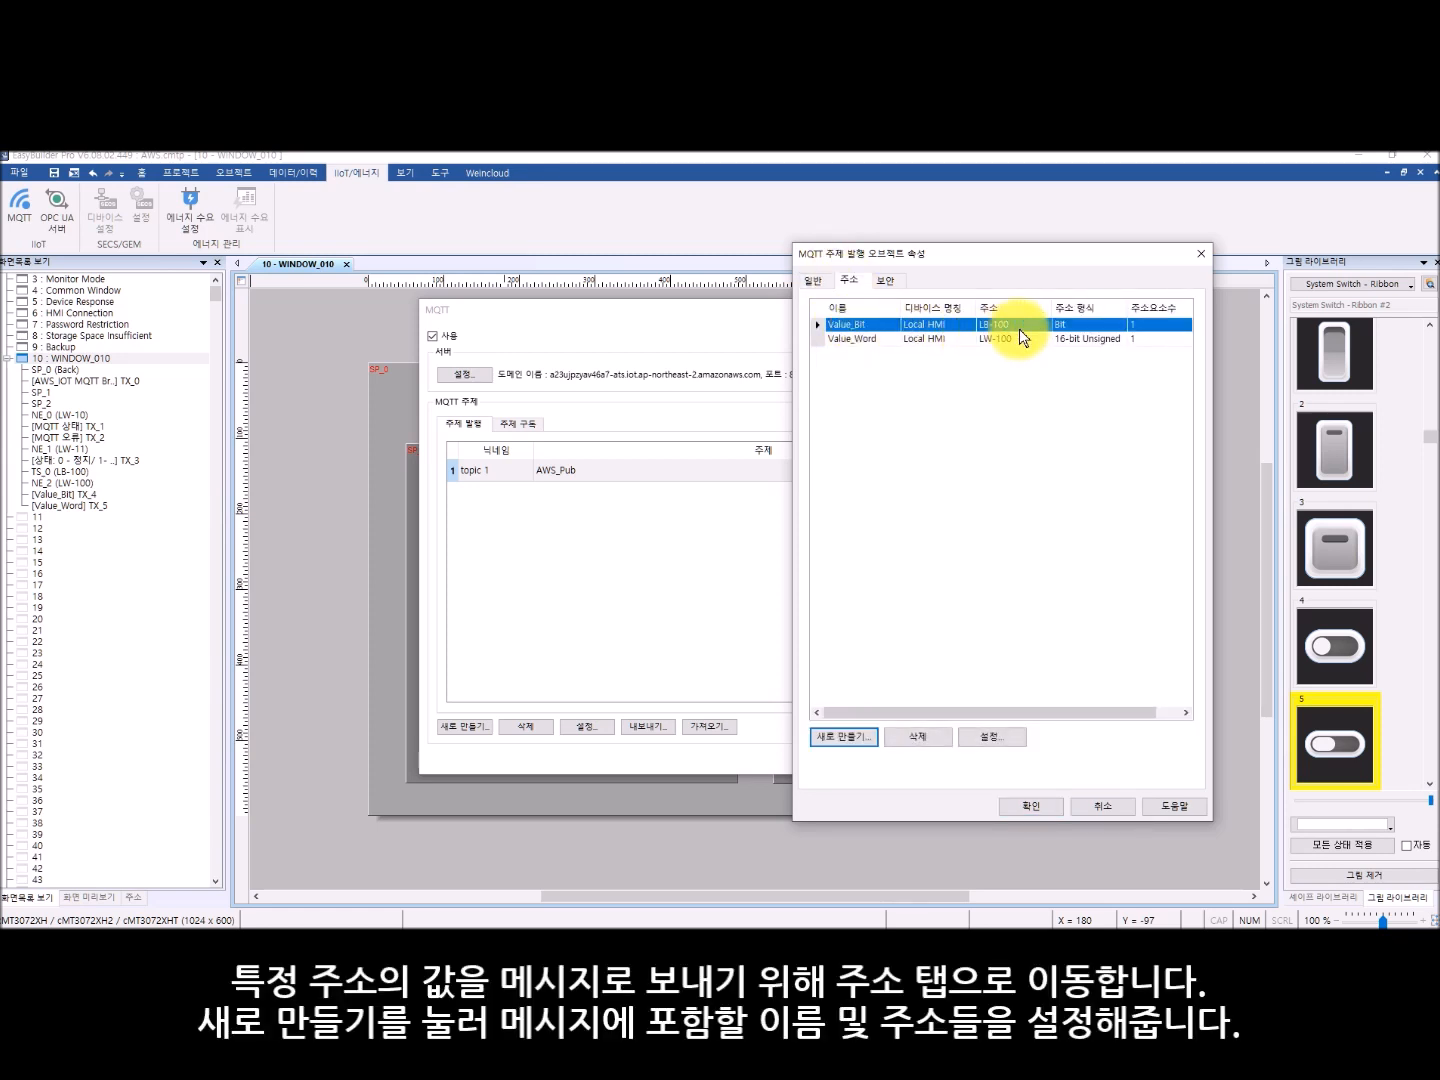
left_click(826, 340)
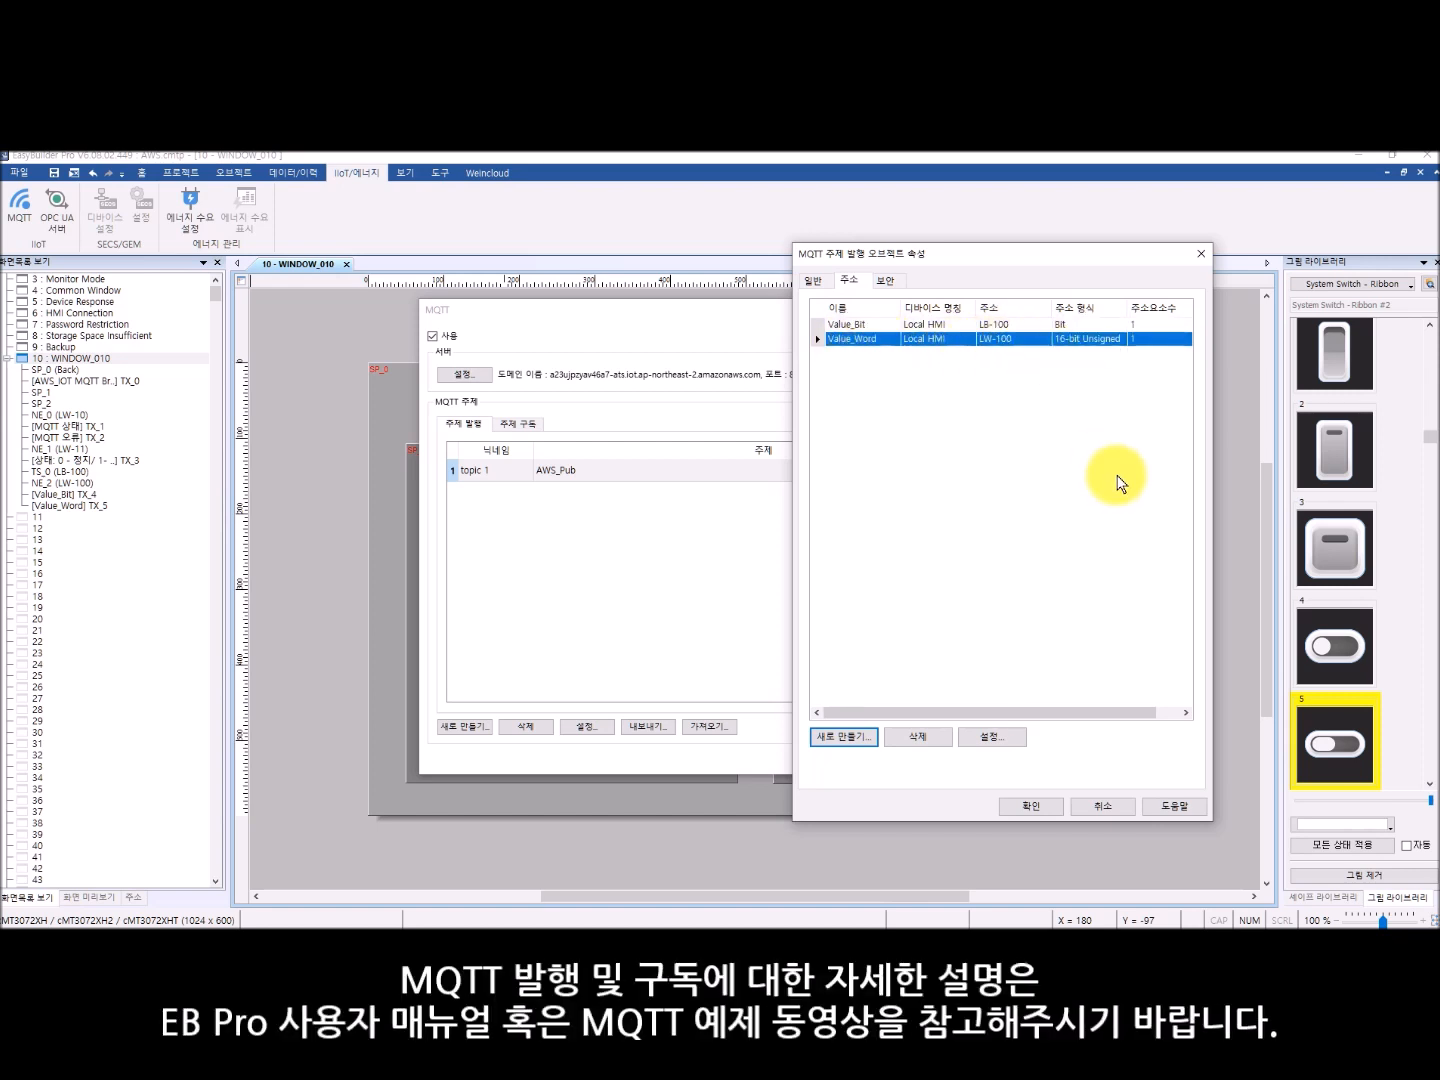
left_click(1025, 806)
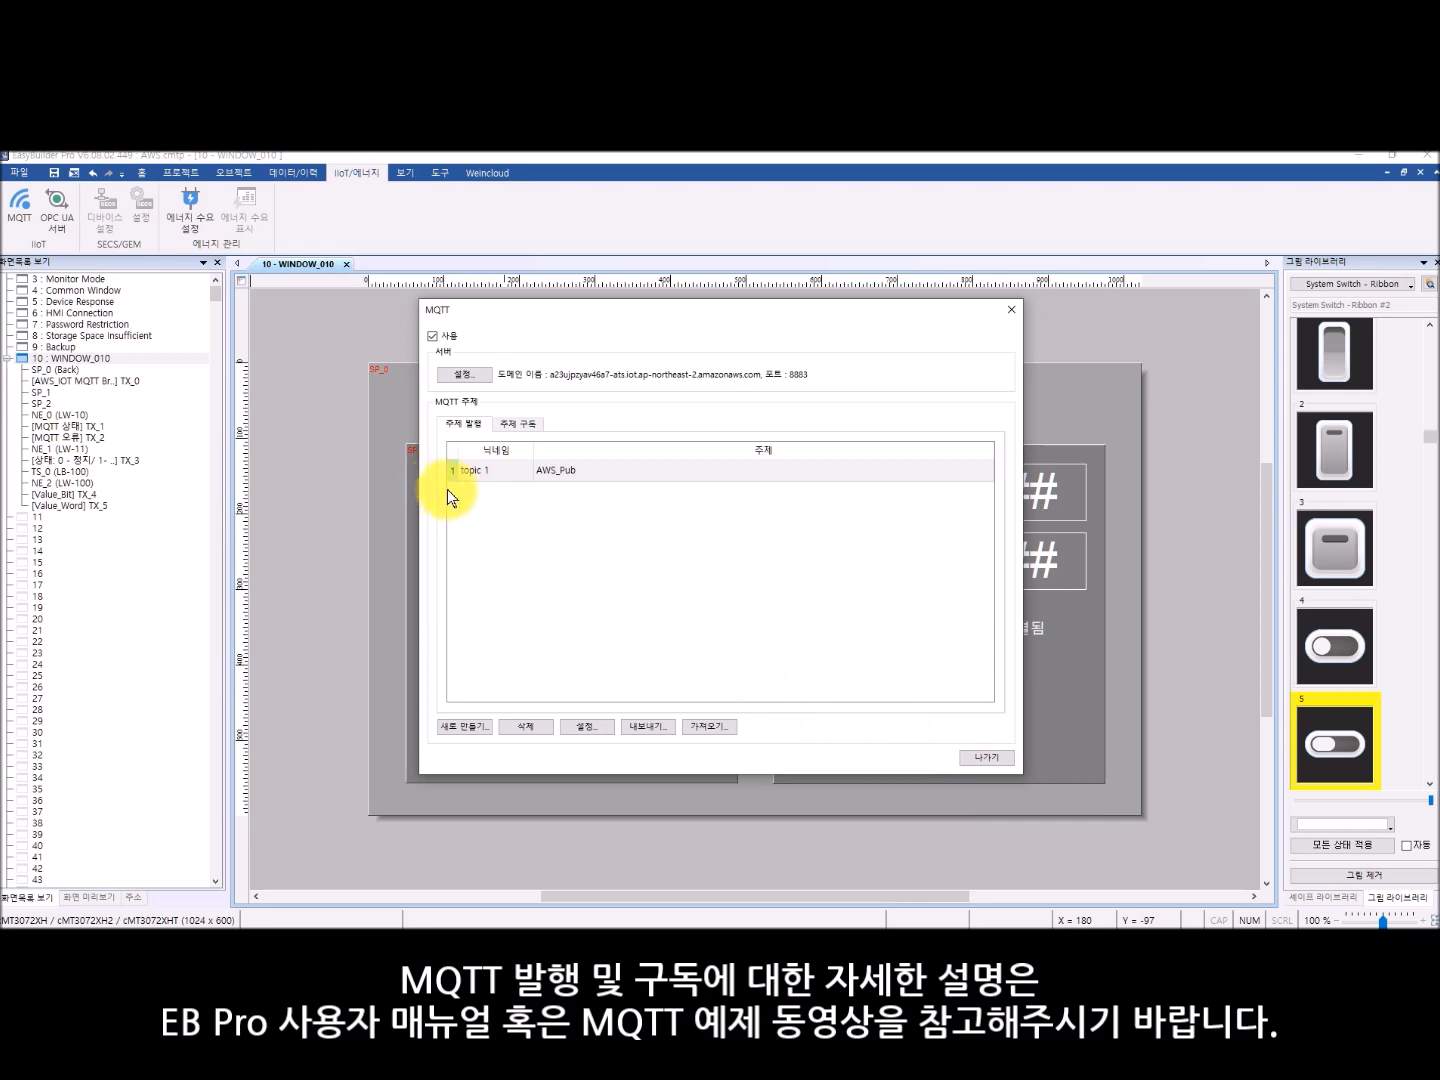
left_click(968, 758)
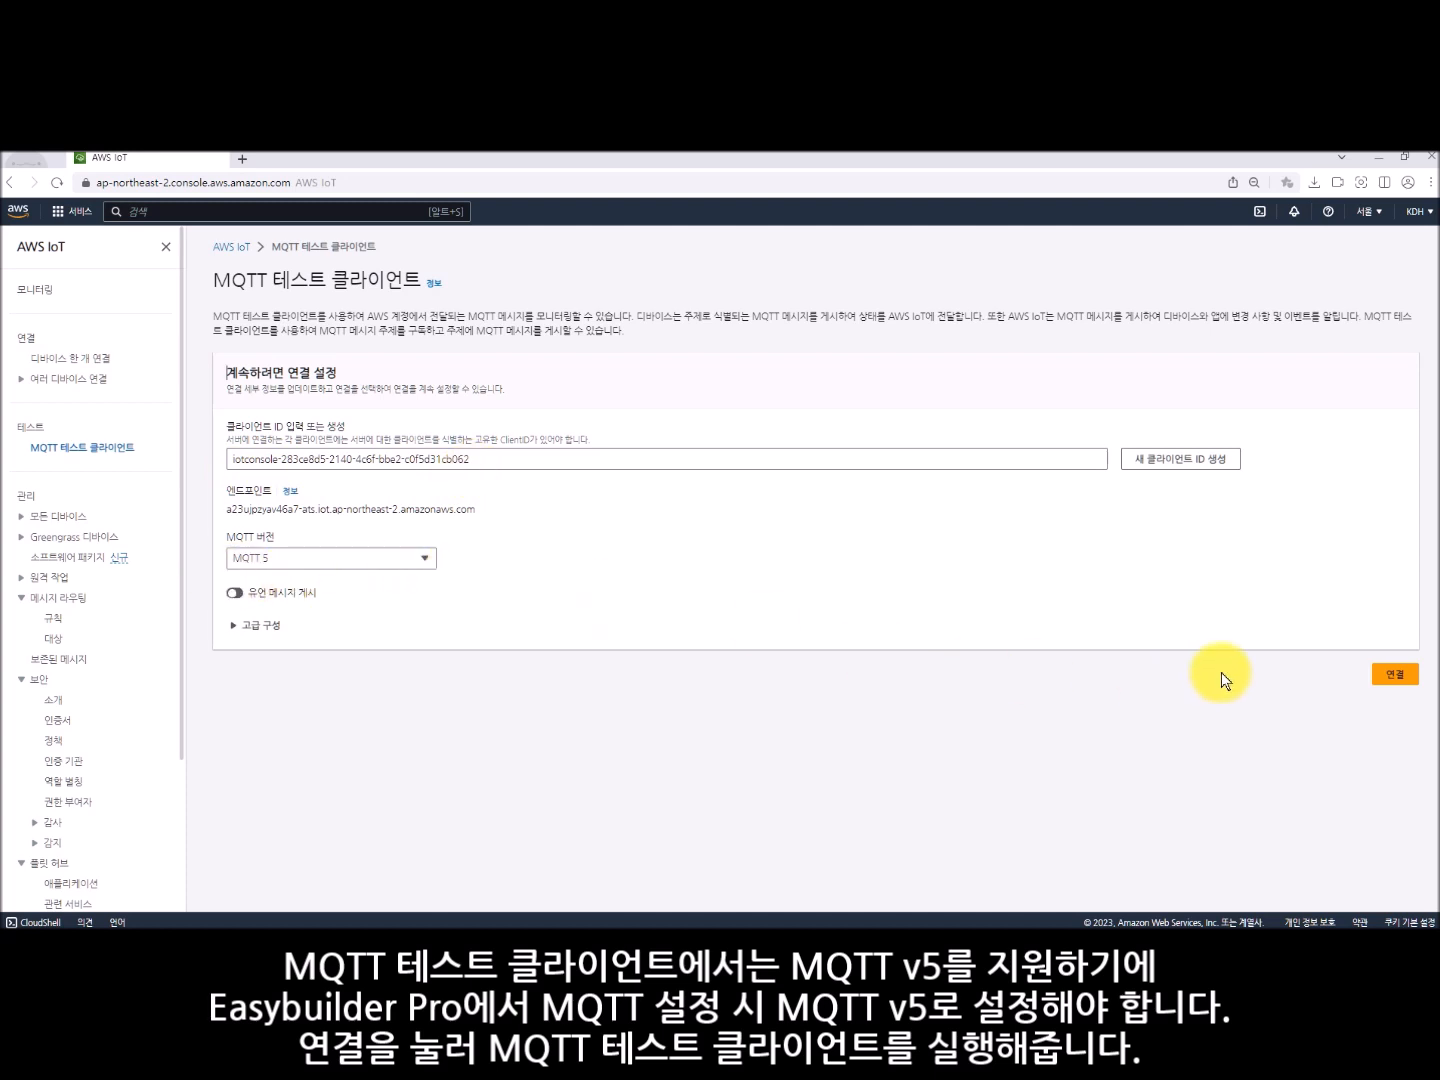
- Connect the AWS MQTT test client and check the publish topic name in EasyBuilder Pro's MQTT settings
left_click(1393, 674)
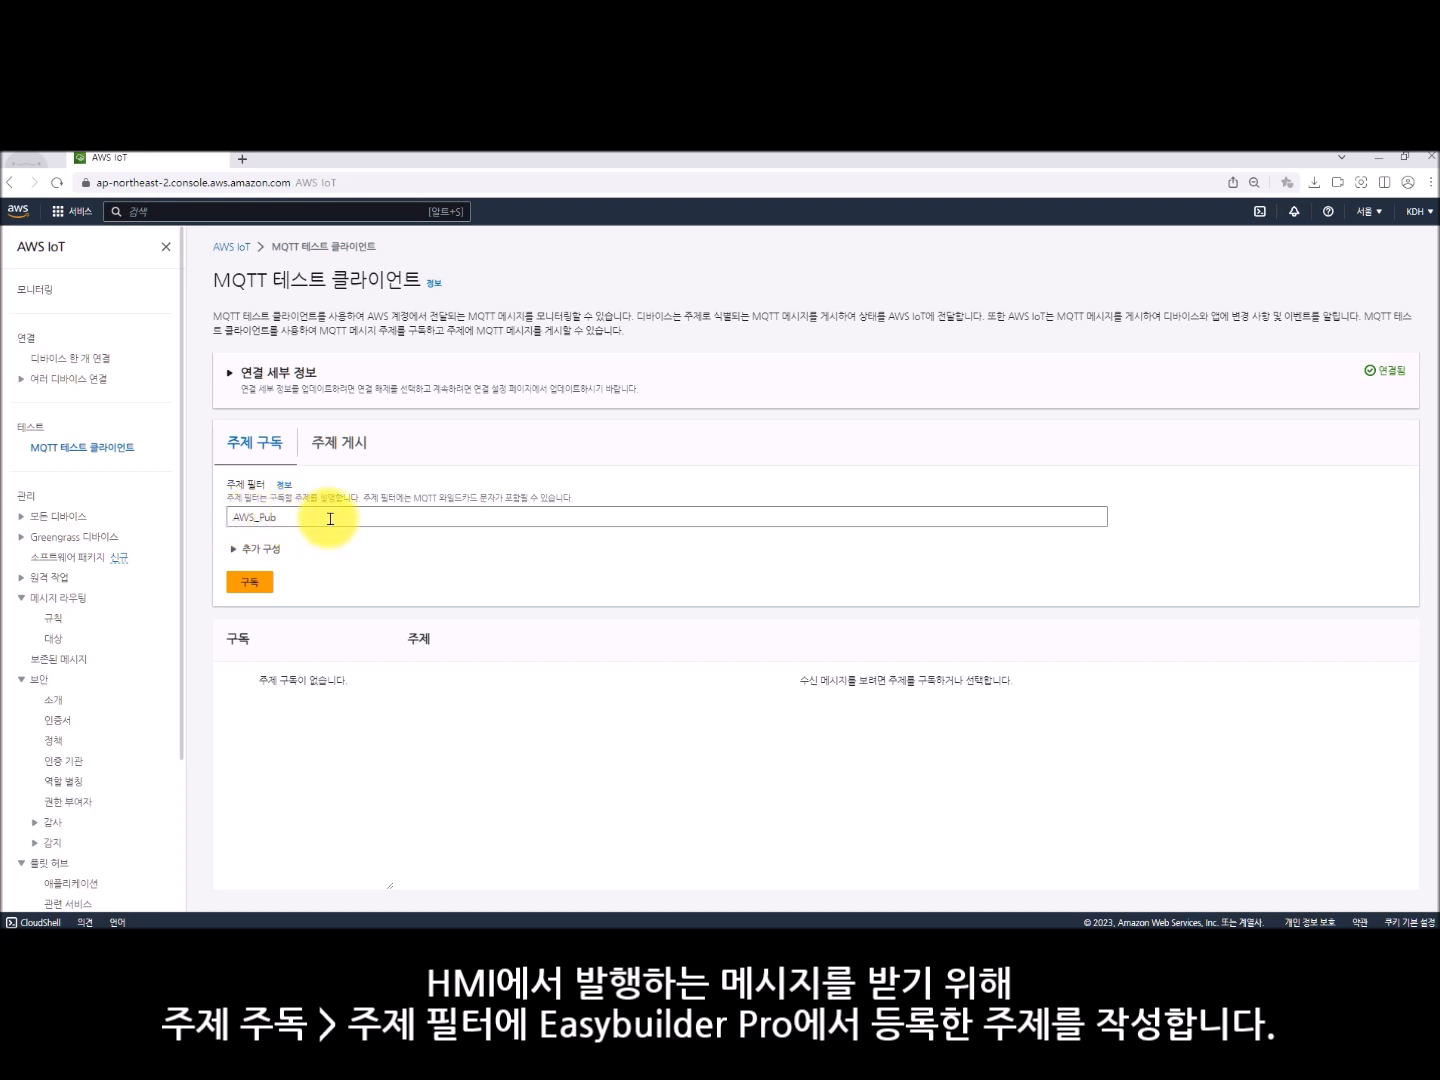
left_click(606, 943)
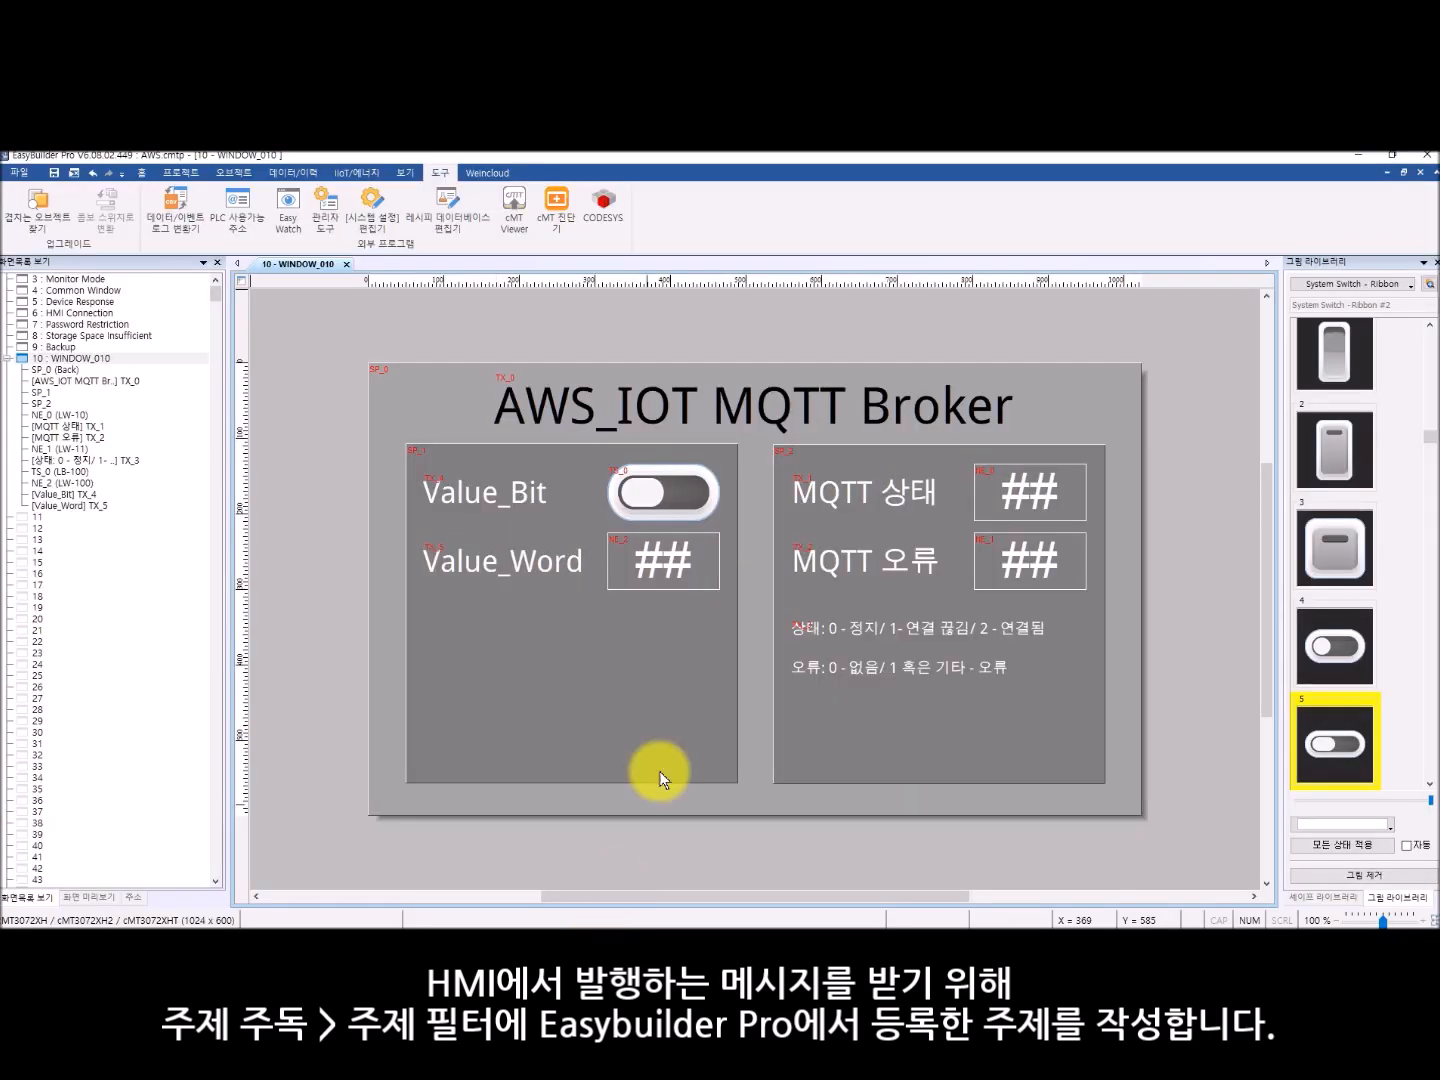
left_click(356, 173)
left_click(20, 204)
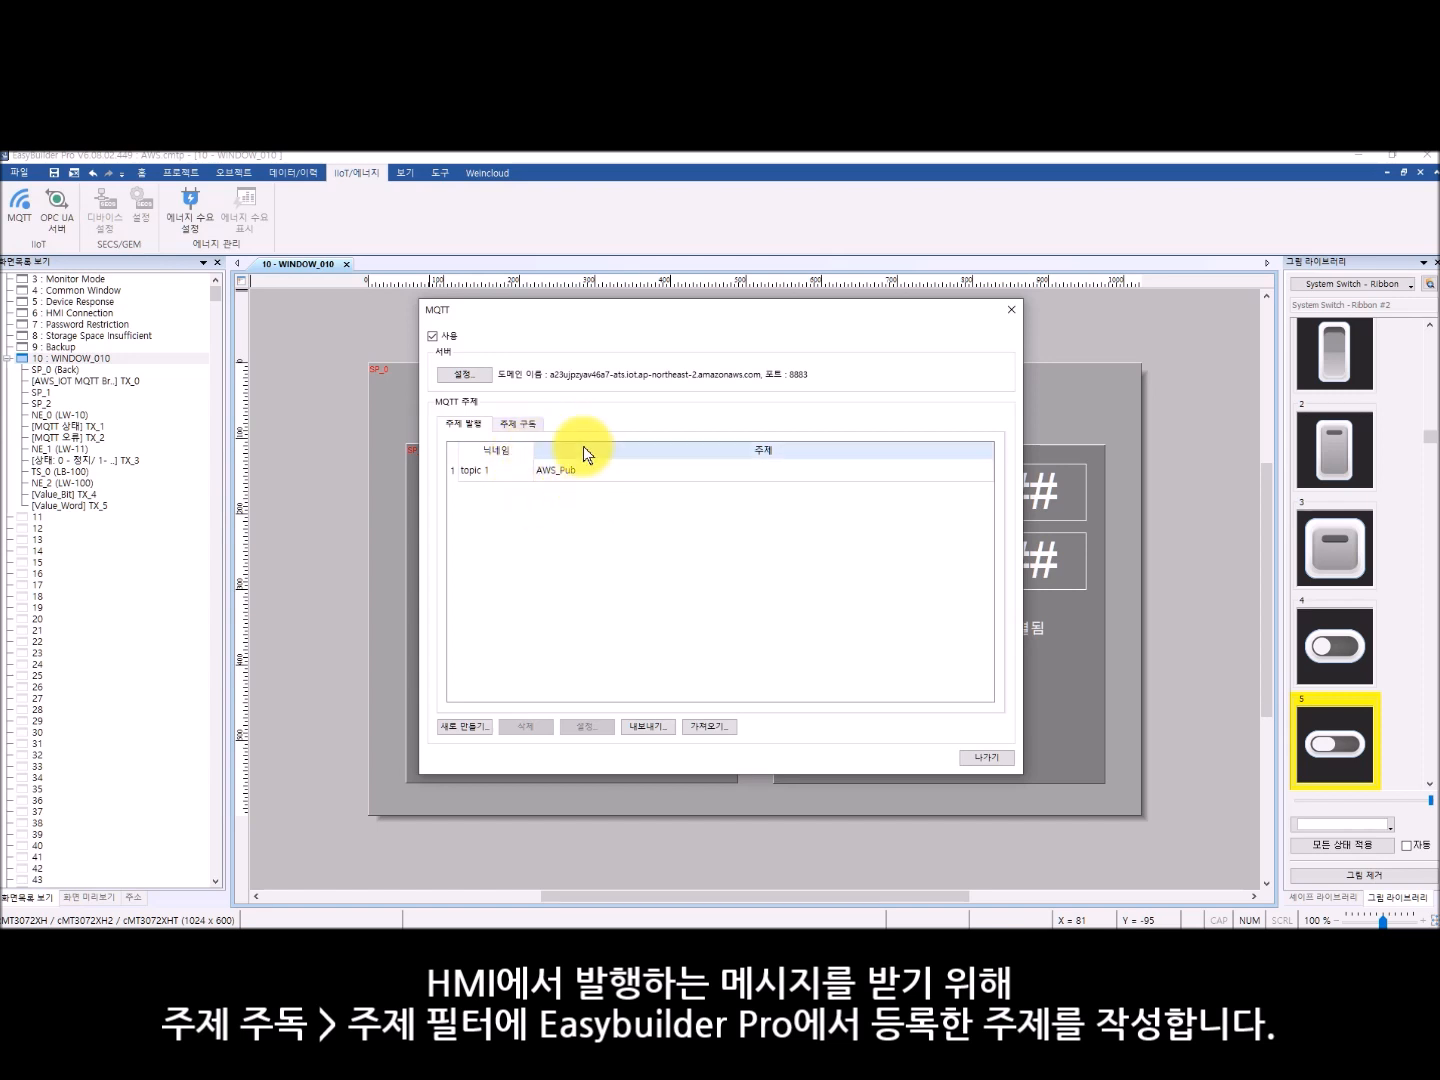
left_click(988, 758)
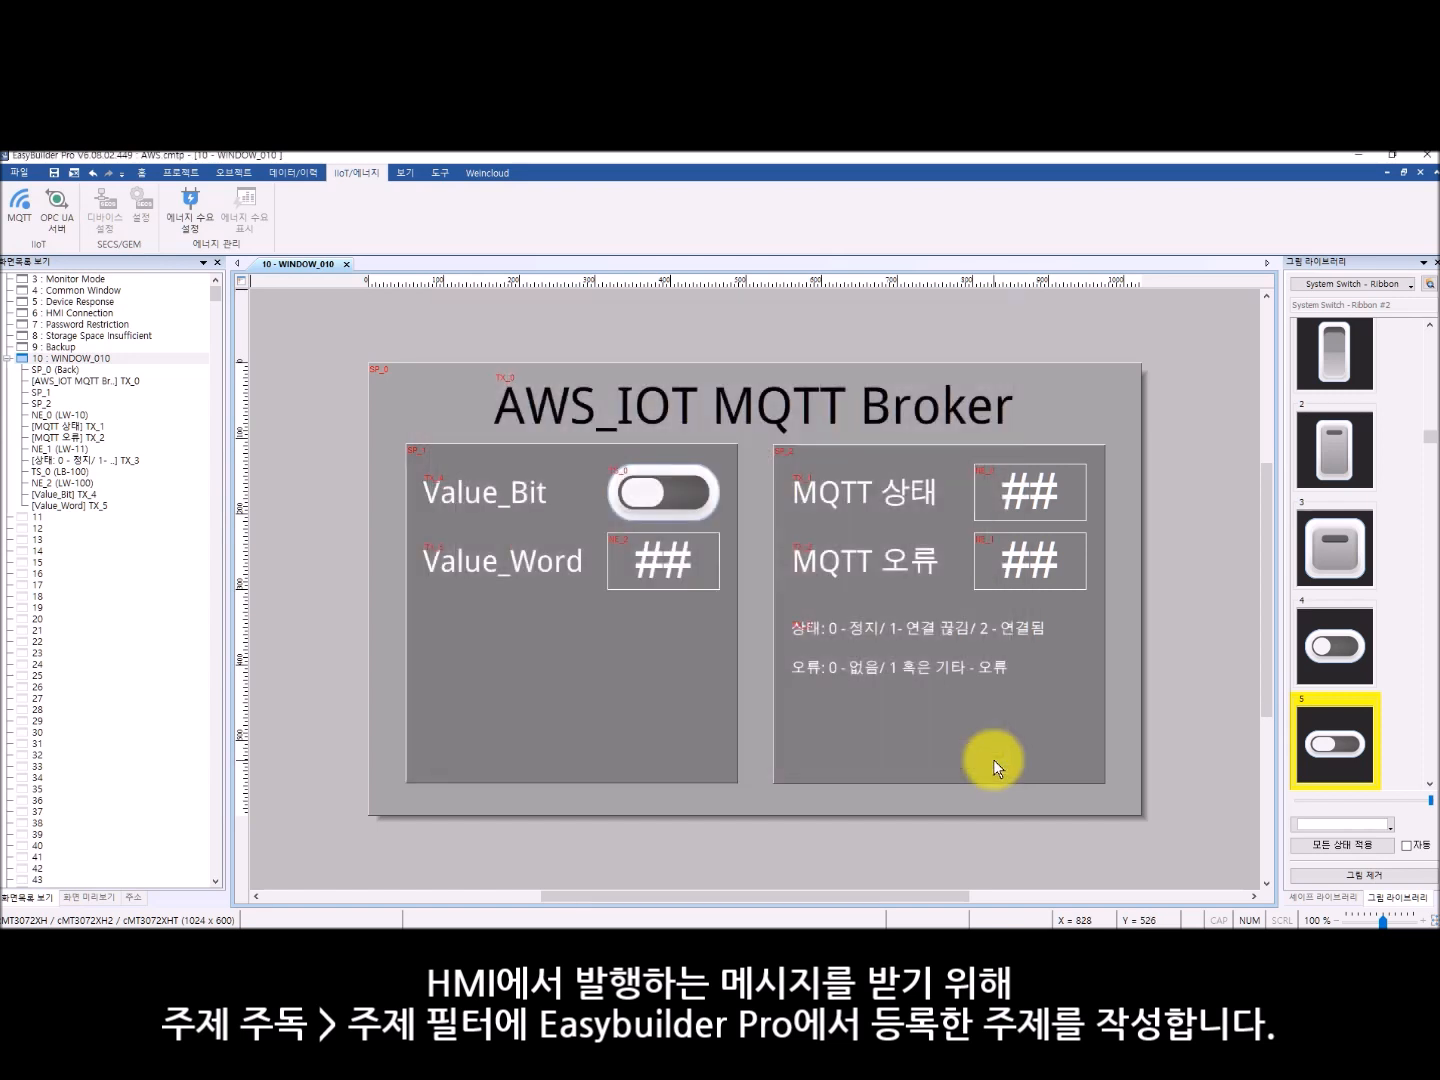
- Return to the AWS MQTT test client and subscribe to the topic filter AWS_Pub
left_click(1358, 155)
left_click(386, 514)
left_click(256, 585)
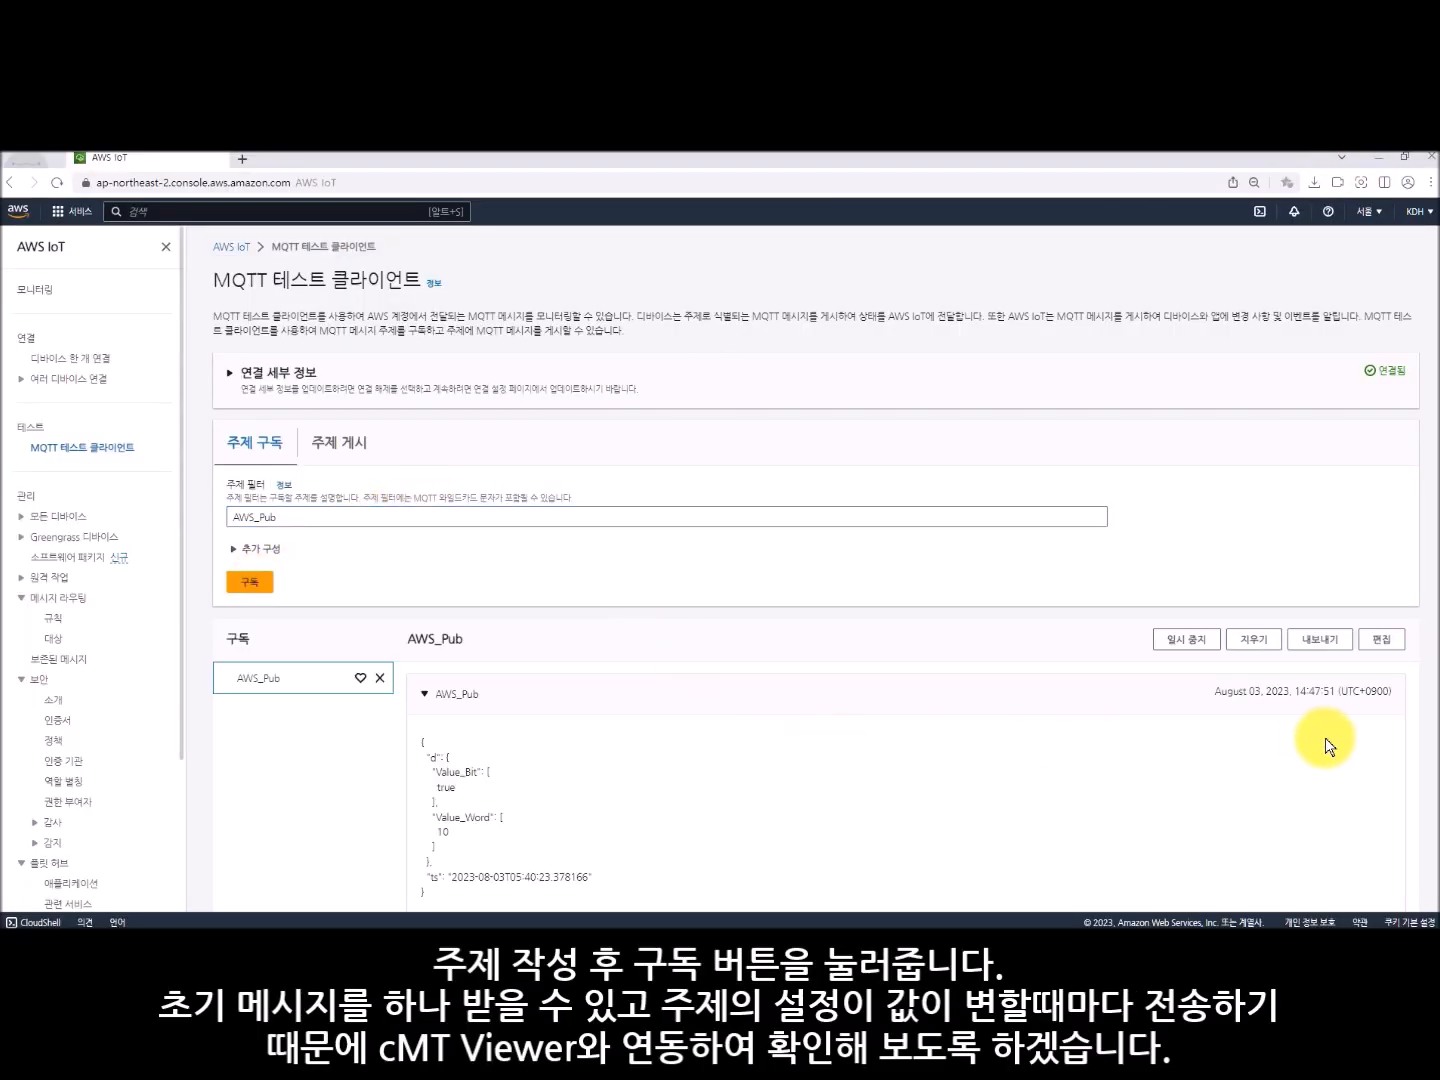
- Switch to cMT Viewer, connect to the cMT-3072XHT HMI with the user password, and shrink the window to uncover the AWS messages
left_click(644, 946)
left_click_drag(853, 268, 917, 233)
left_click(1383, 262)
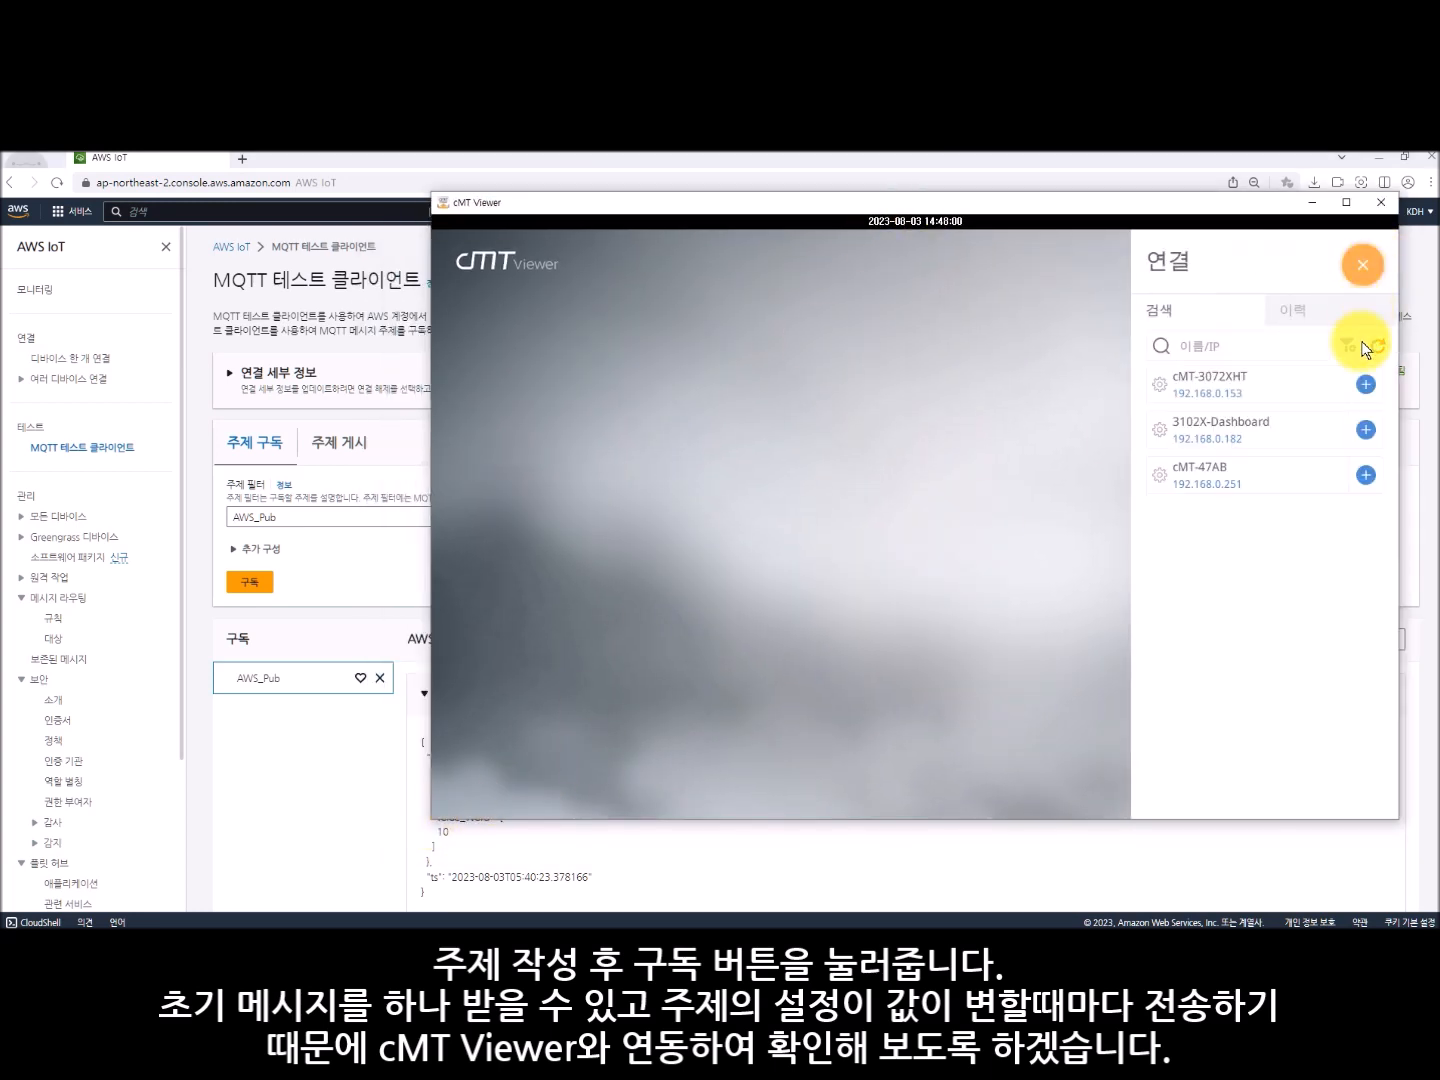
left_click(1366, 385)
type("1")
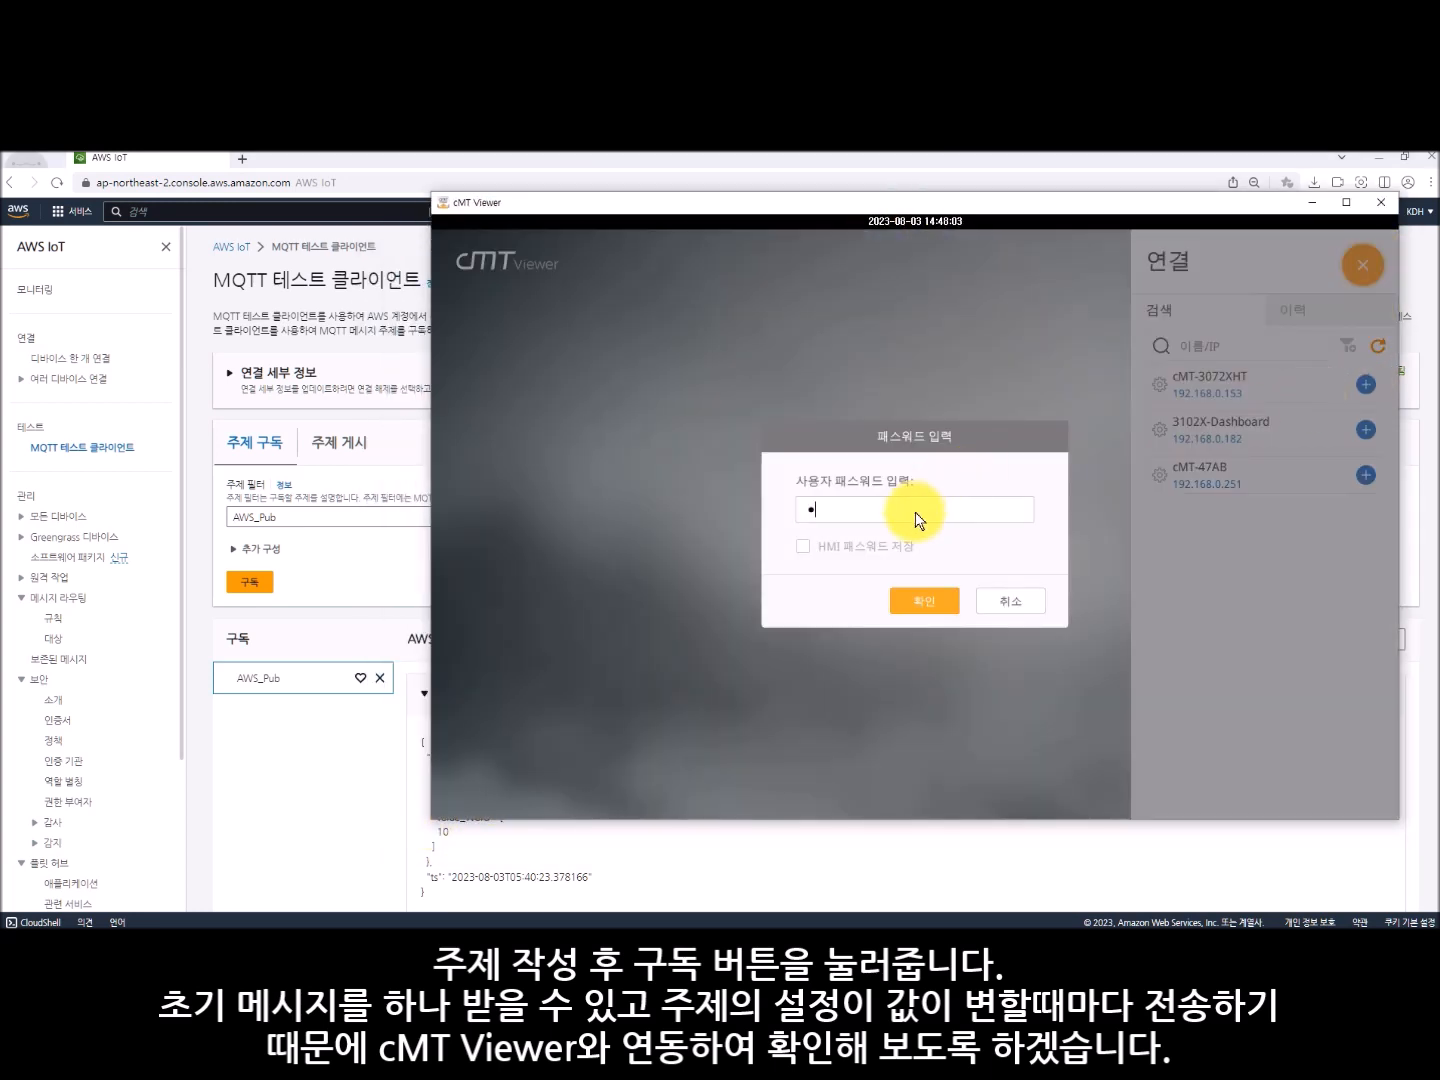
left_click(926, 603)
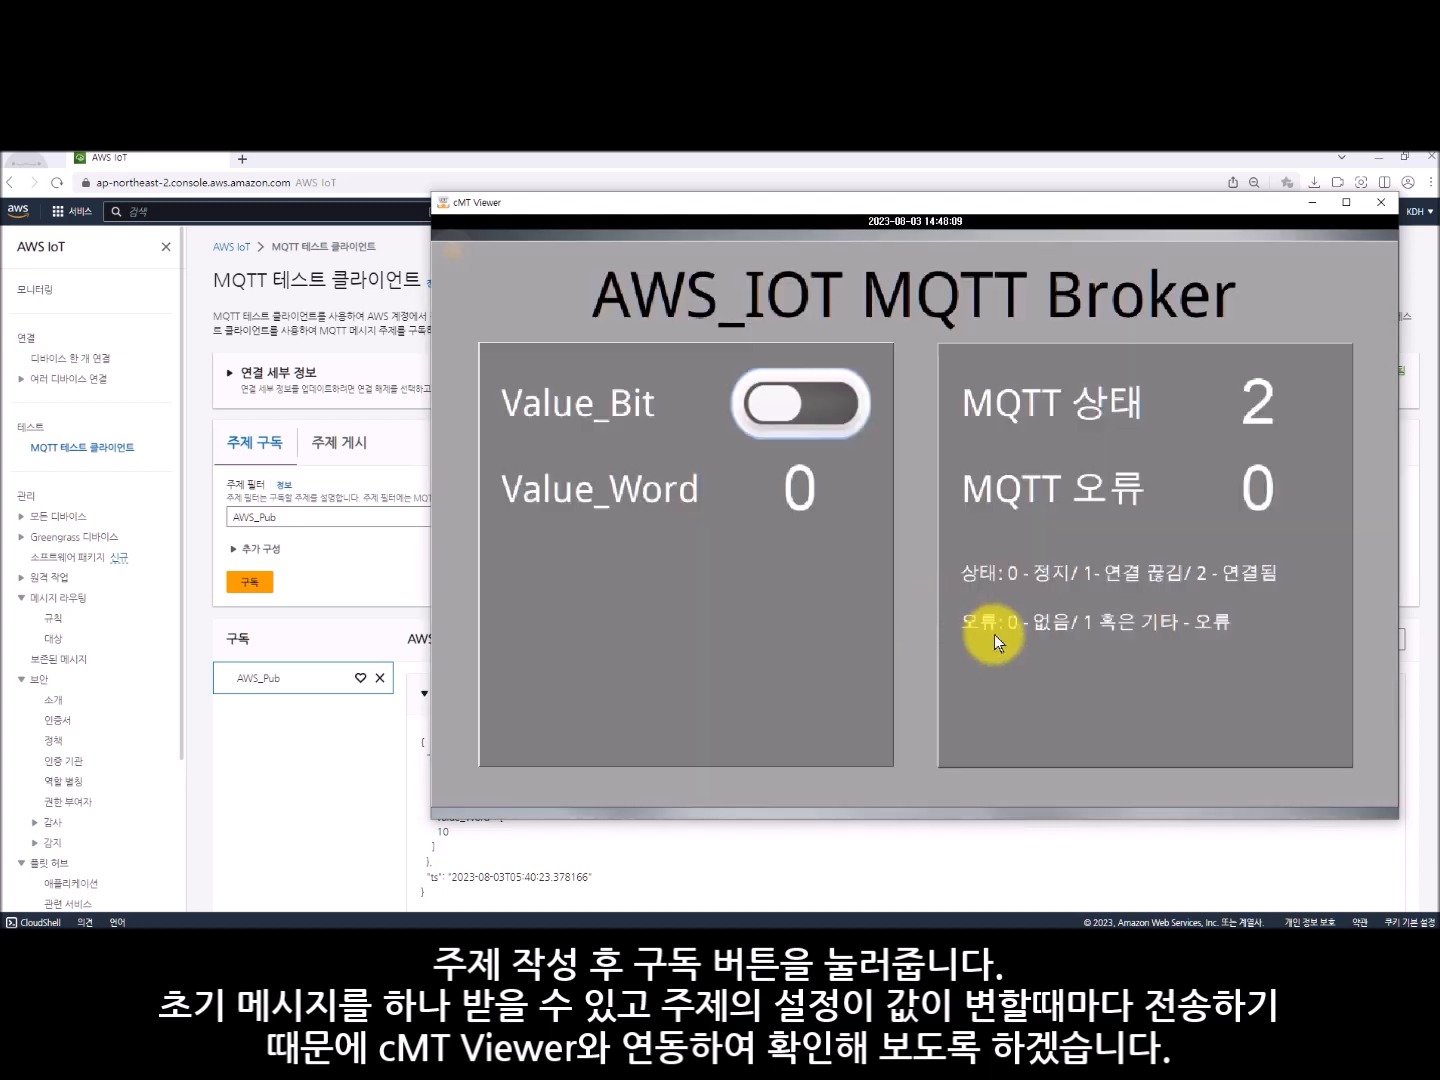
left_click_drag(430, 823, 707, 641)
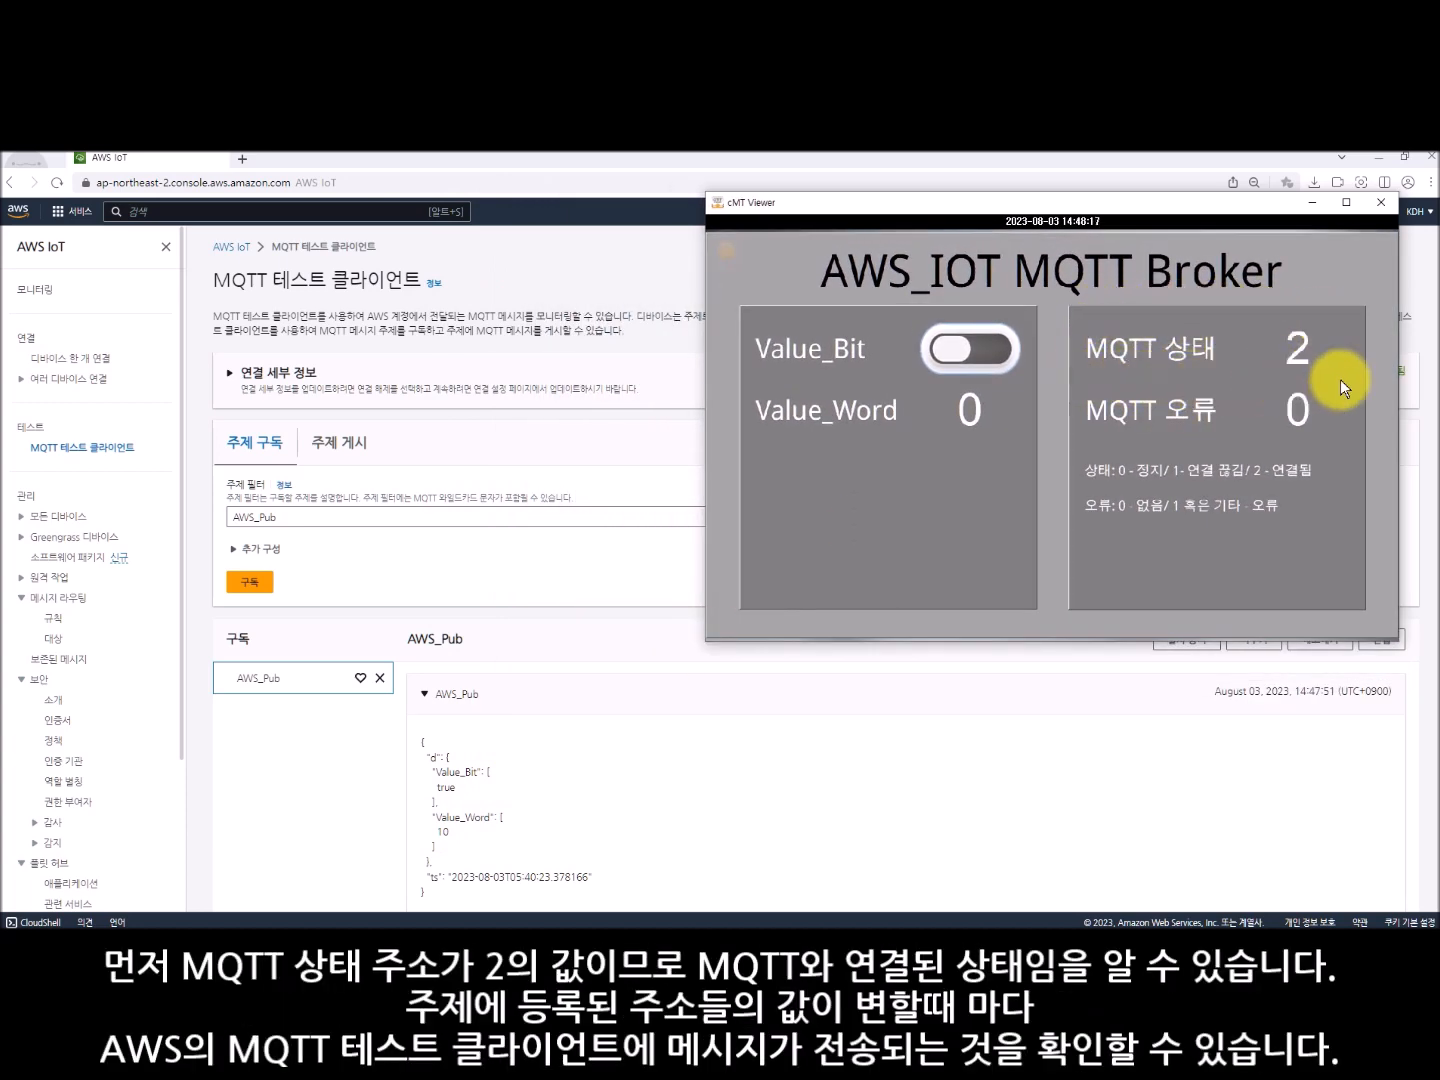
- Toggle Value_Bit and set Value_Word to 55 on the HMI screen to publish messages to AWS
left_click(990, 350)
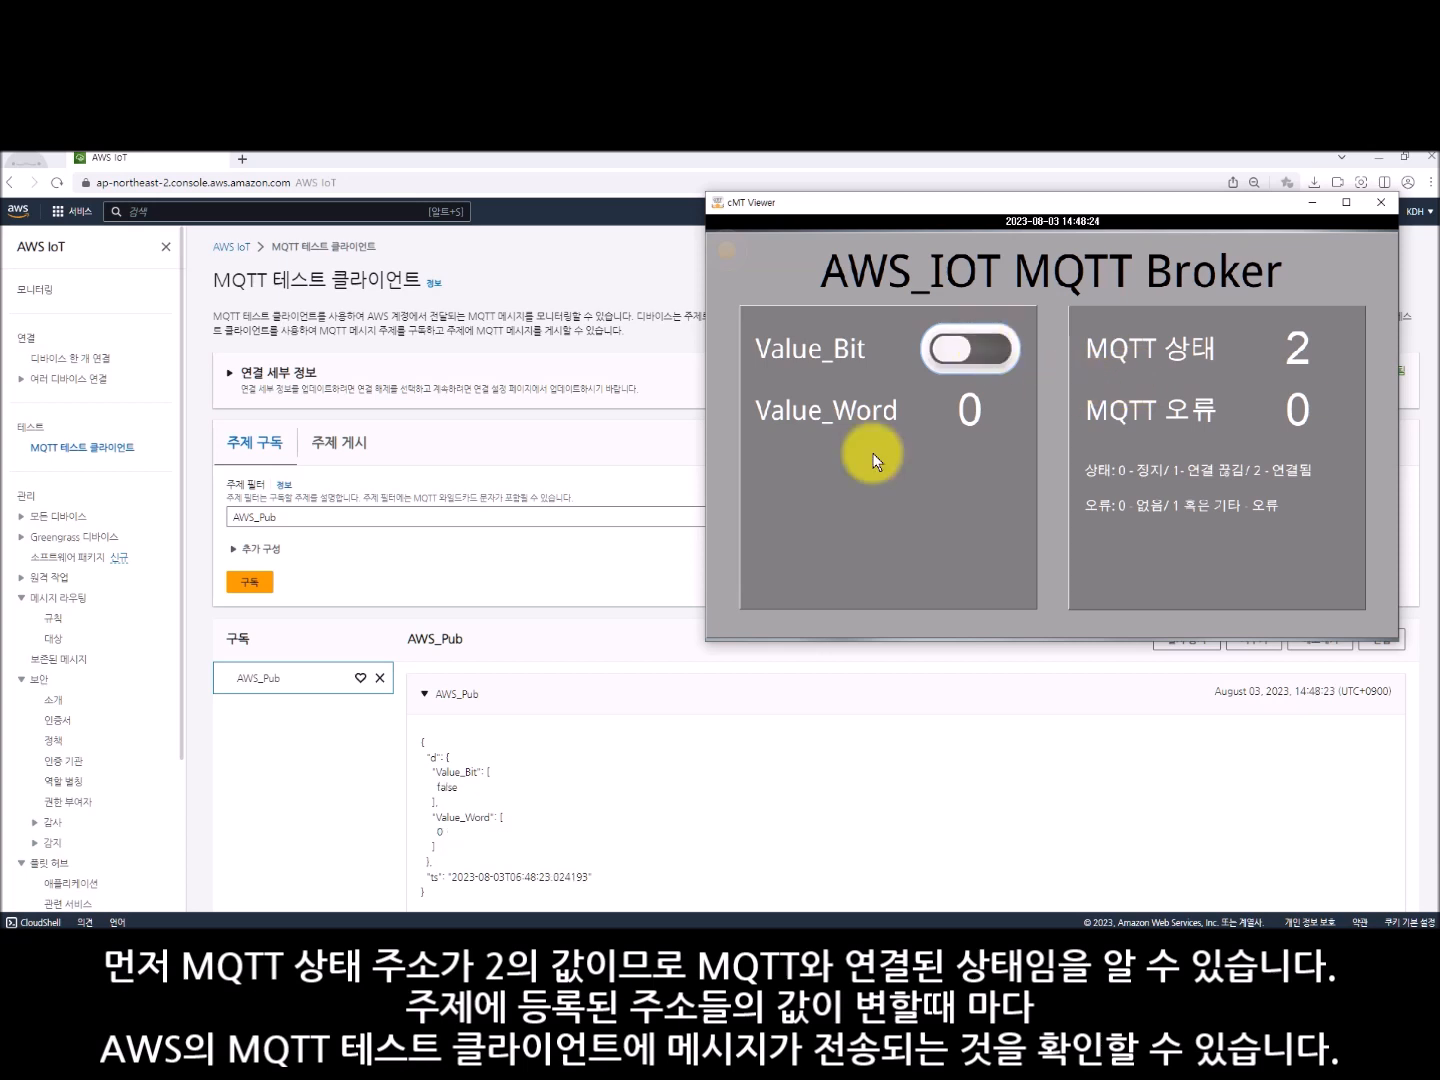
left_click(958, 347)
left_click(972, 409)
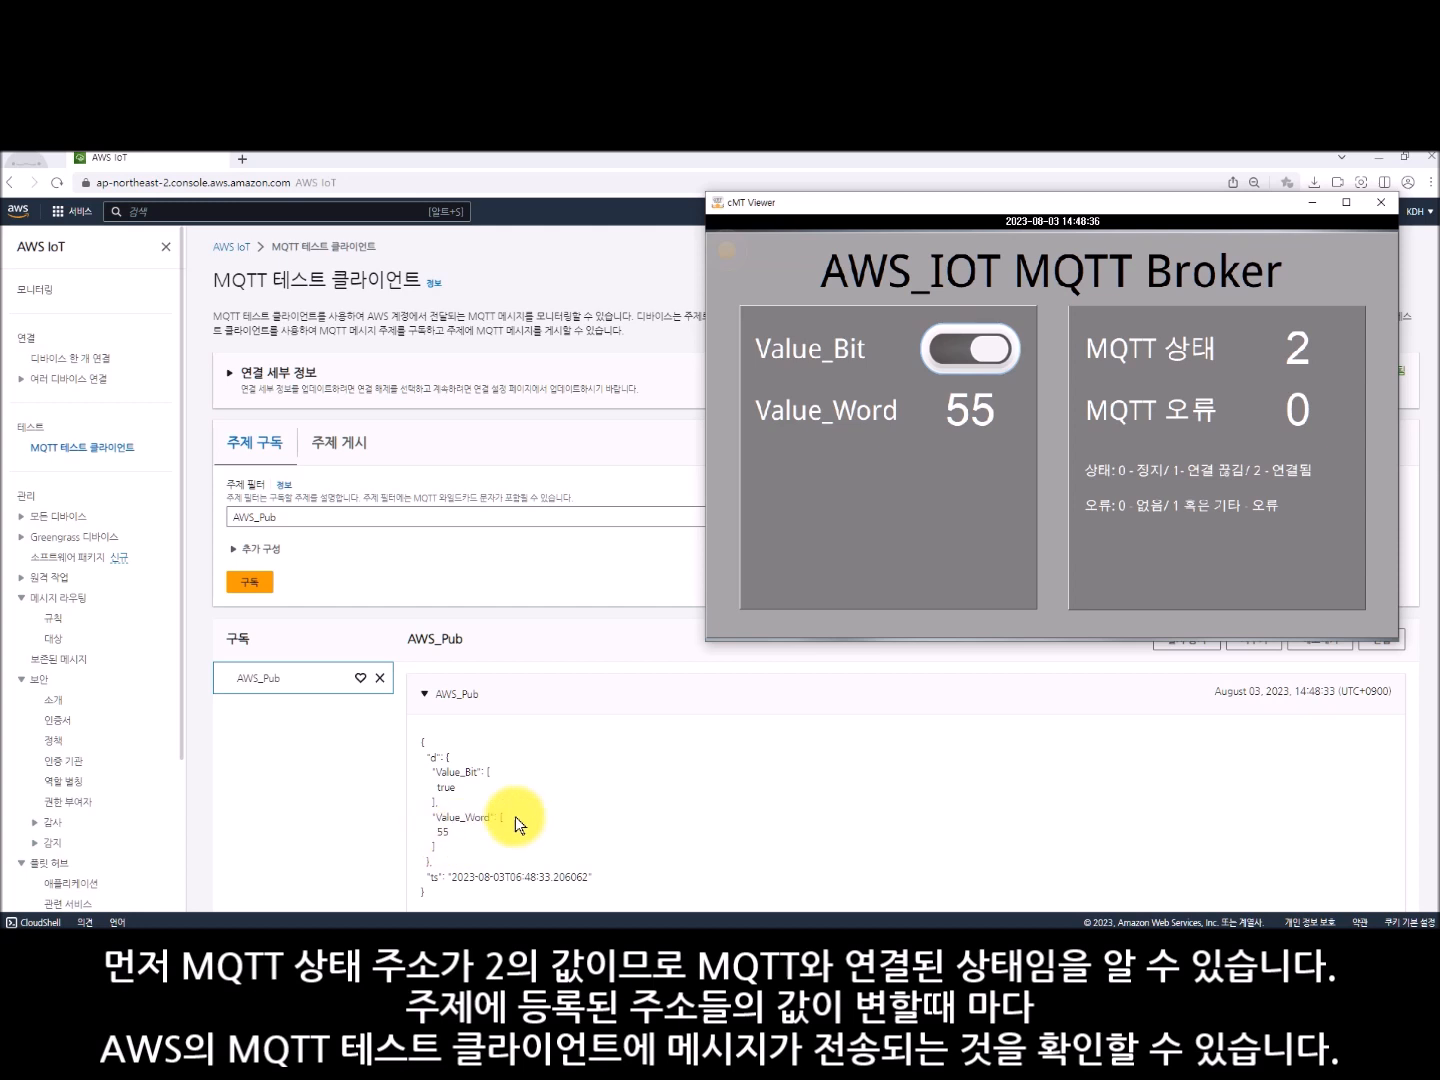
left_click(1004, 356)
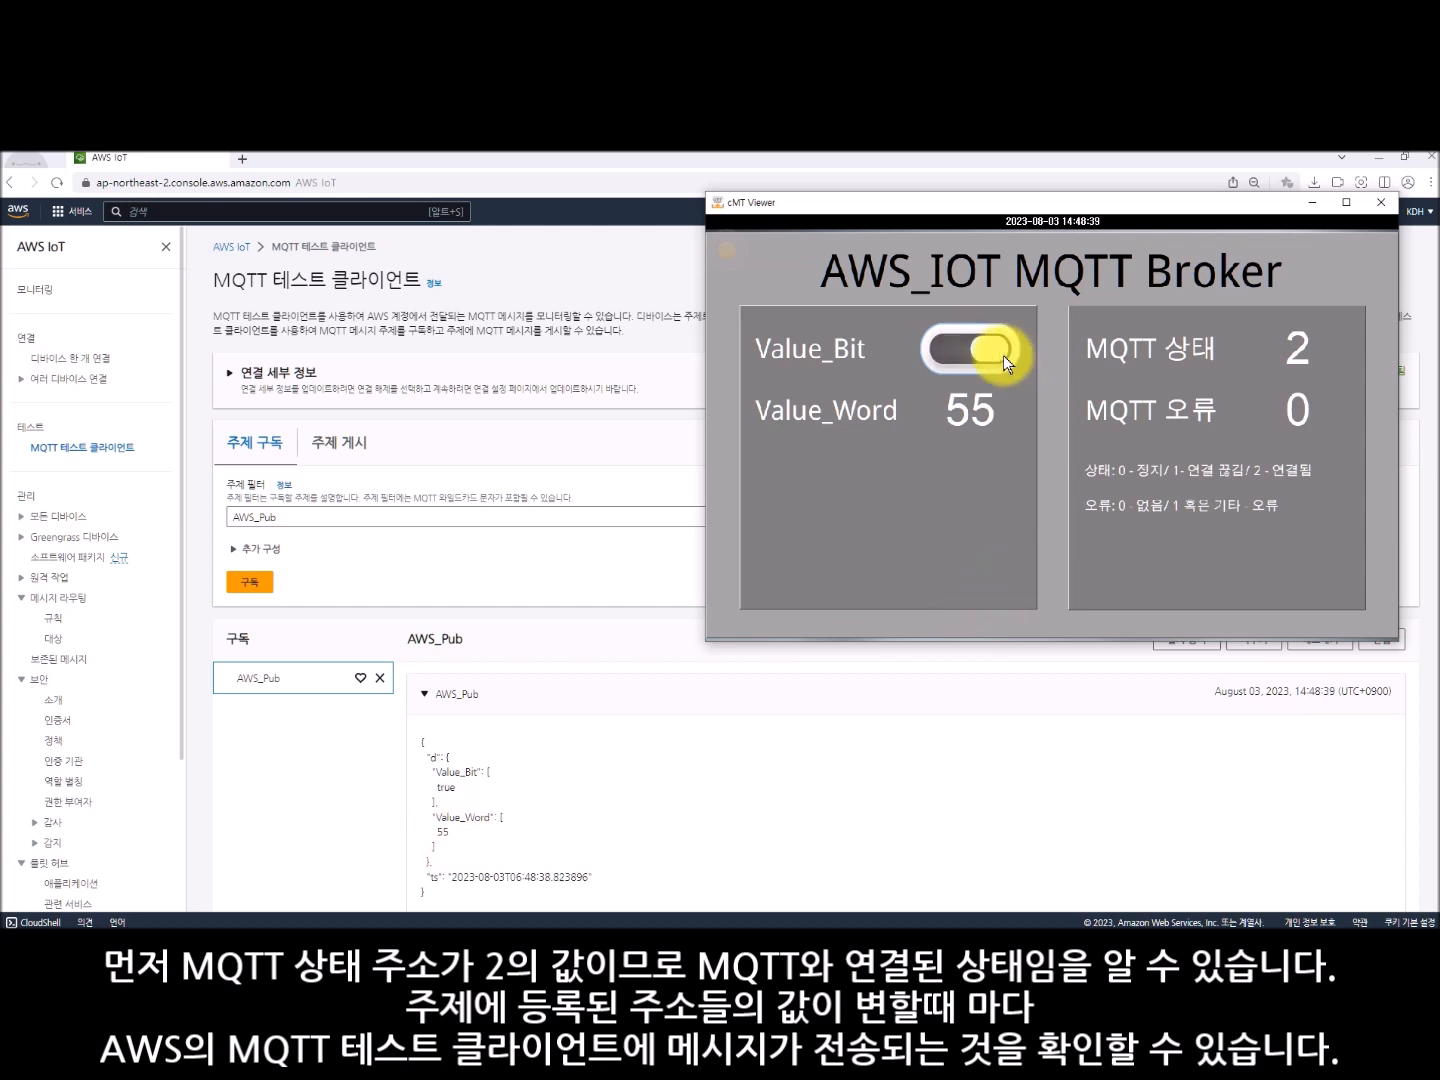
- Publish further messages by changing Value_Word to 15, 77 and finally 99, and toggling Value_Bit on the HMI screen
left_click(979, 405)
type("15")
key("Return")
left_click(987, 412)
type("77")
left_click(988, 418)
type("8")
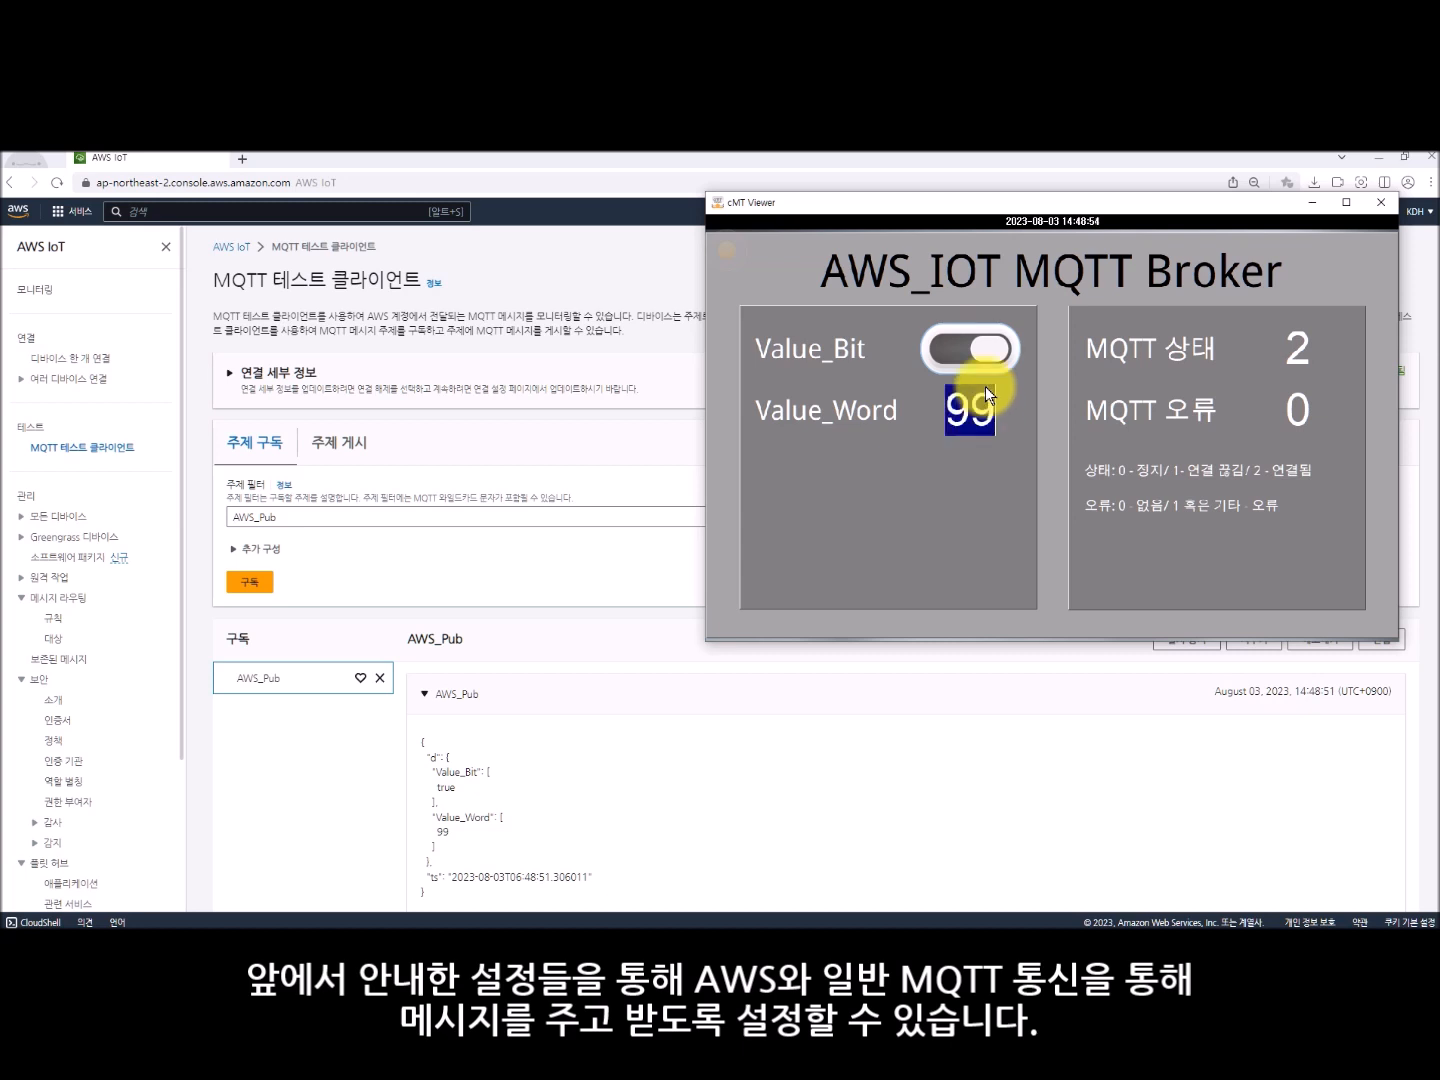
left_click(990, 352)
left_click(990, 353)
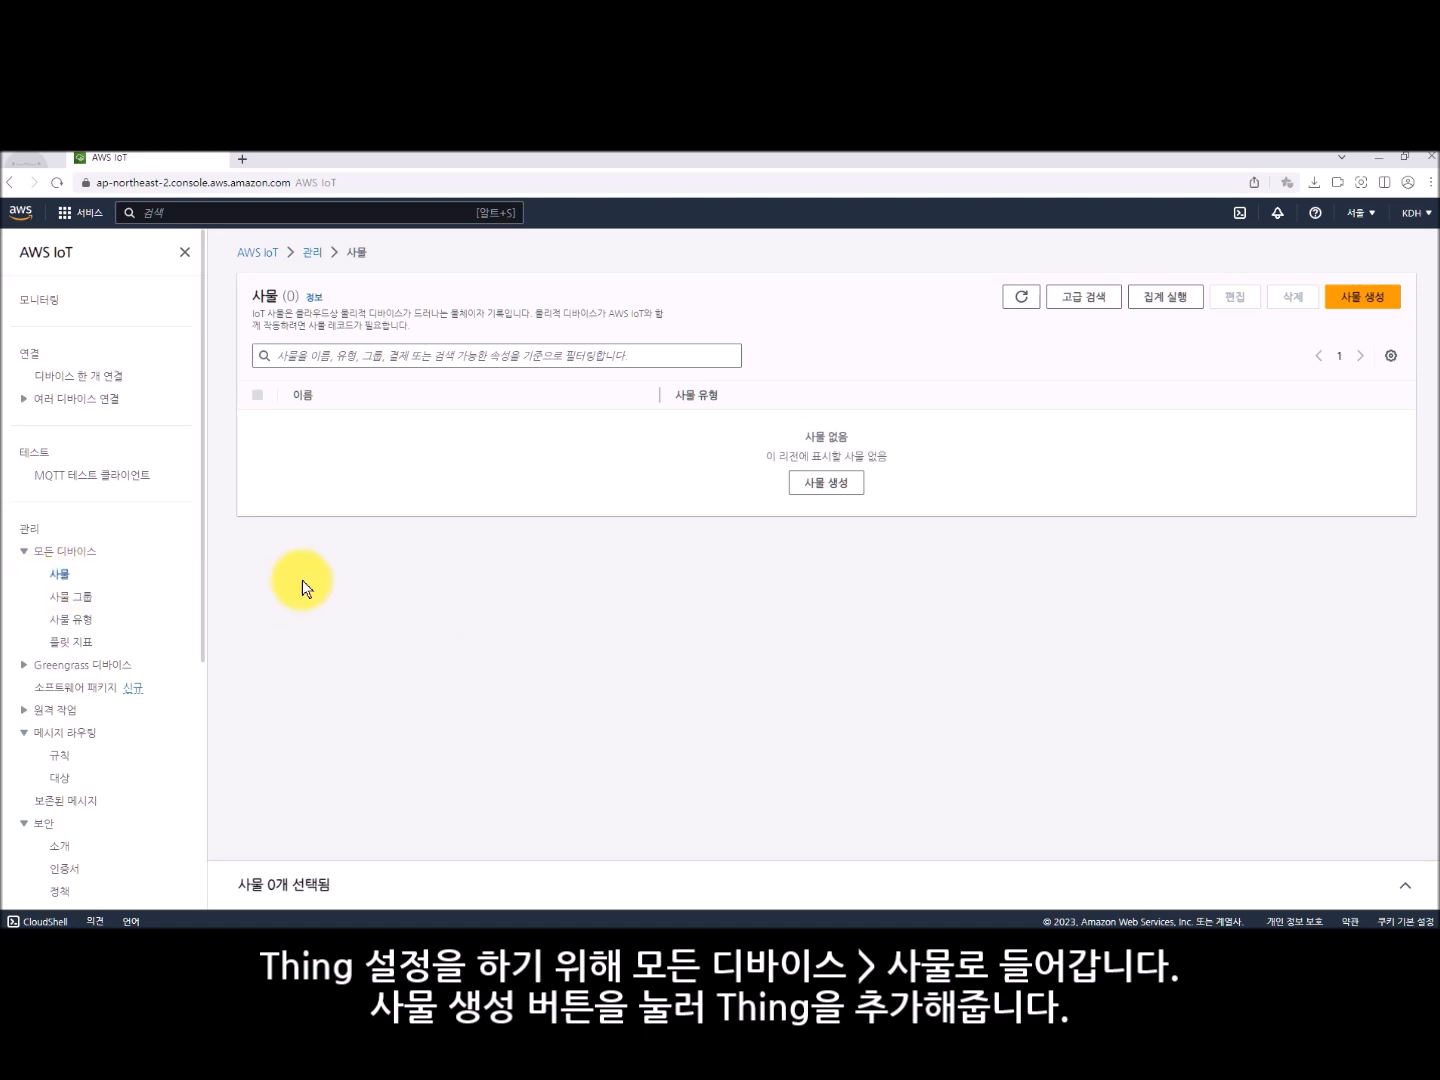
- Start creating a single thing named AWS_Thing without a device shadow and proceed to its certificate configuration
left_click(1379, 298)
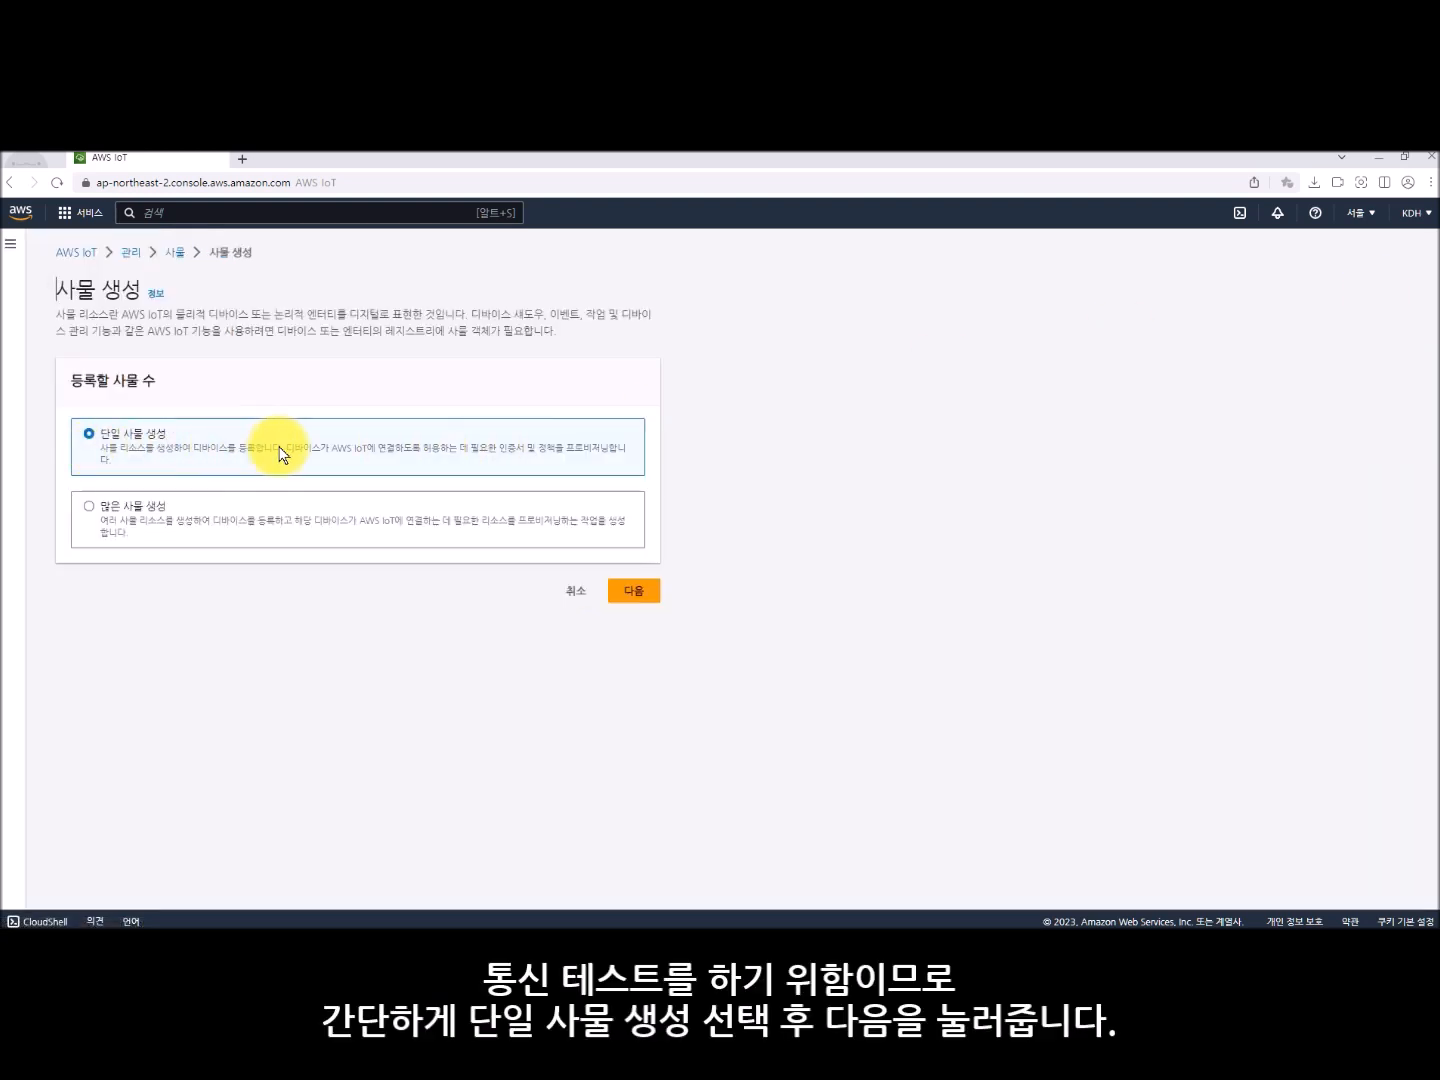
left_click(640, 590)
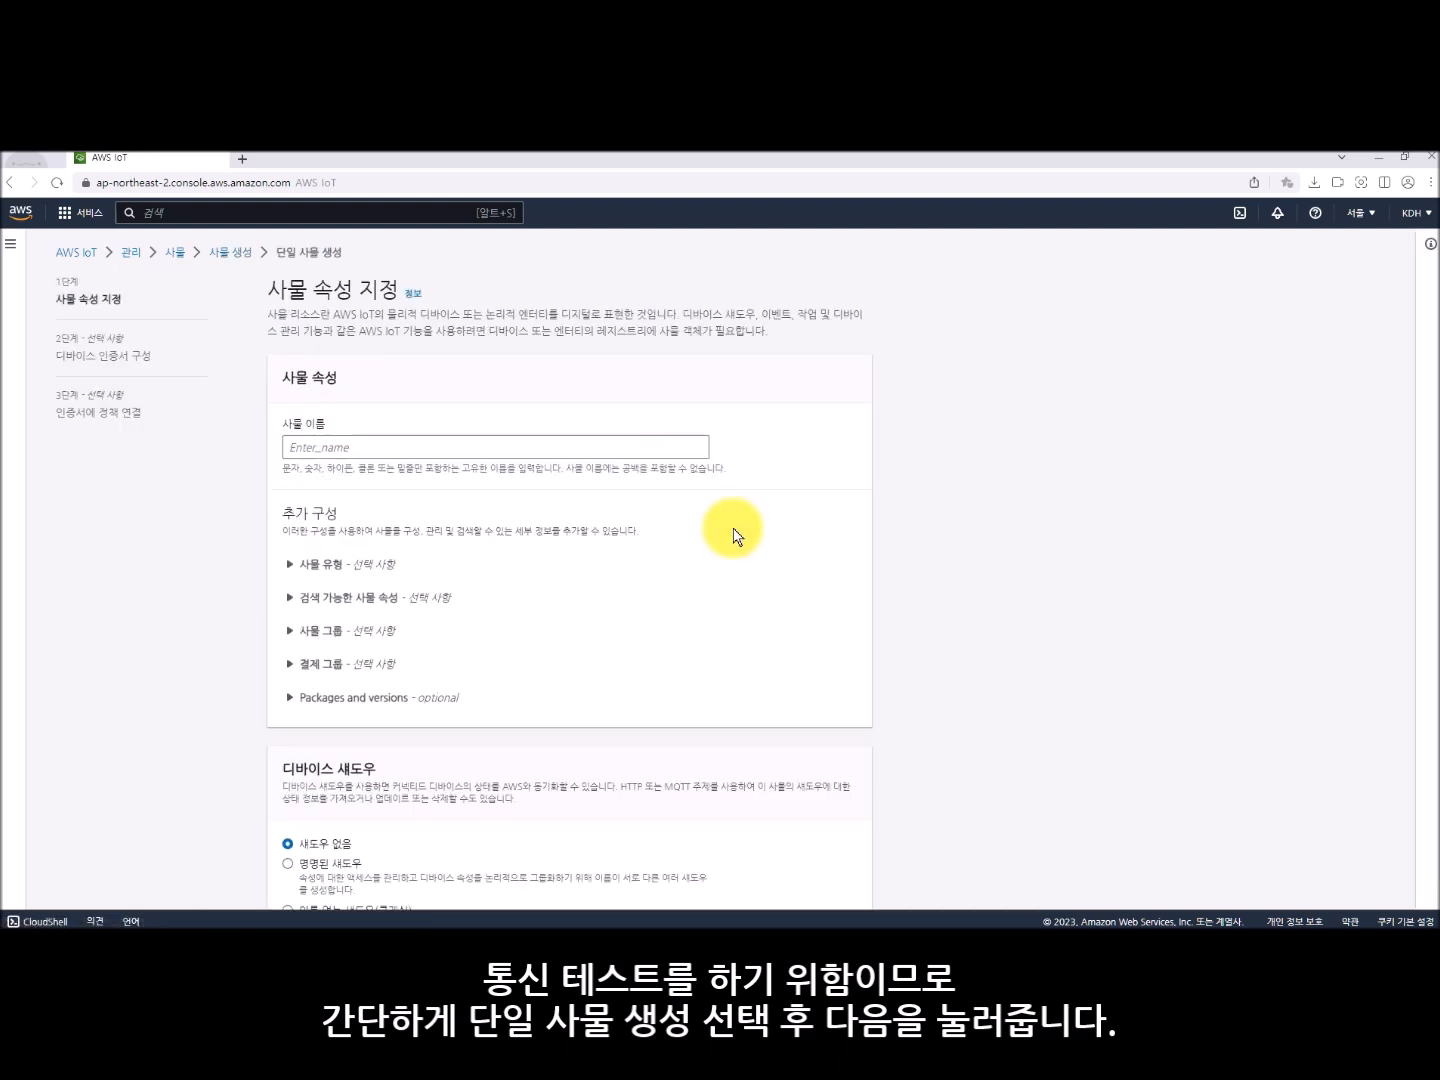
left_click(626, 448)
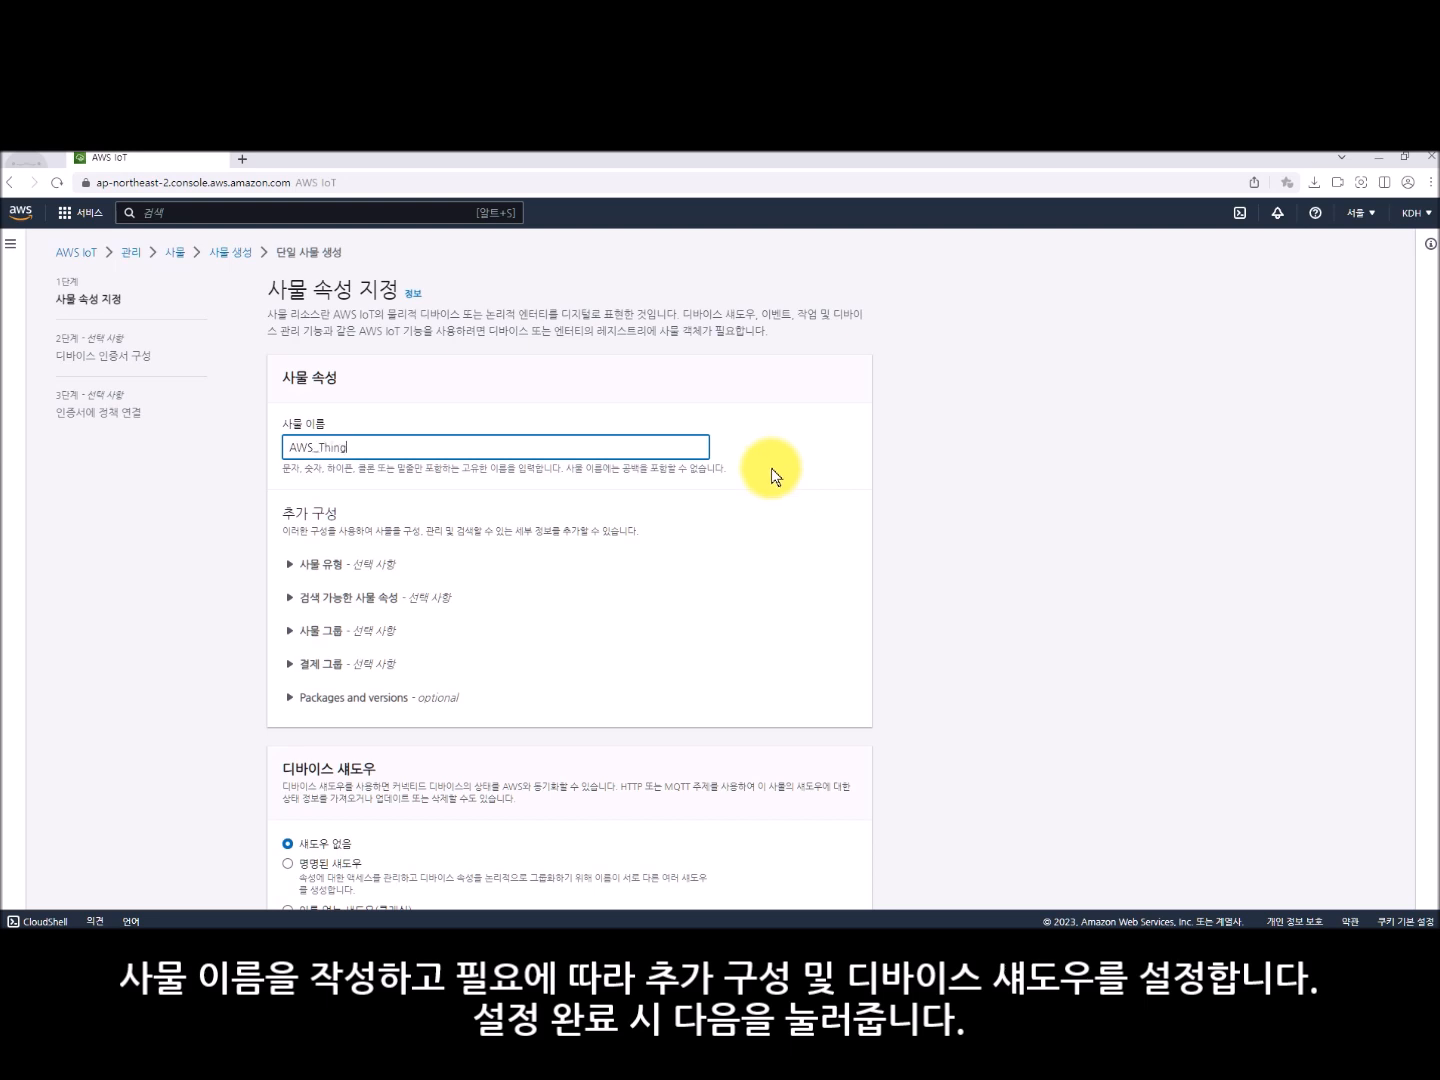
scroll(771, 477, "down", 1)
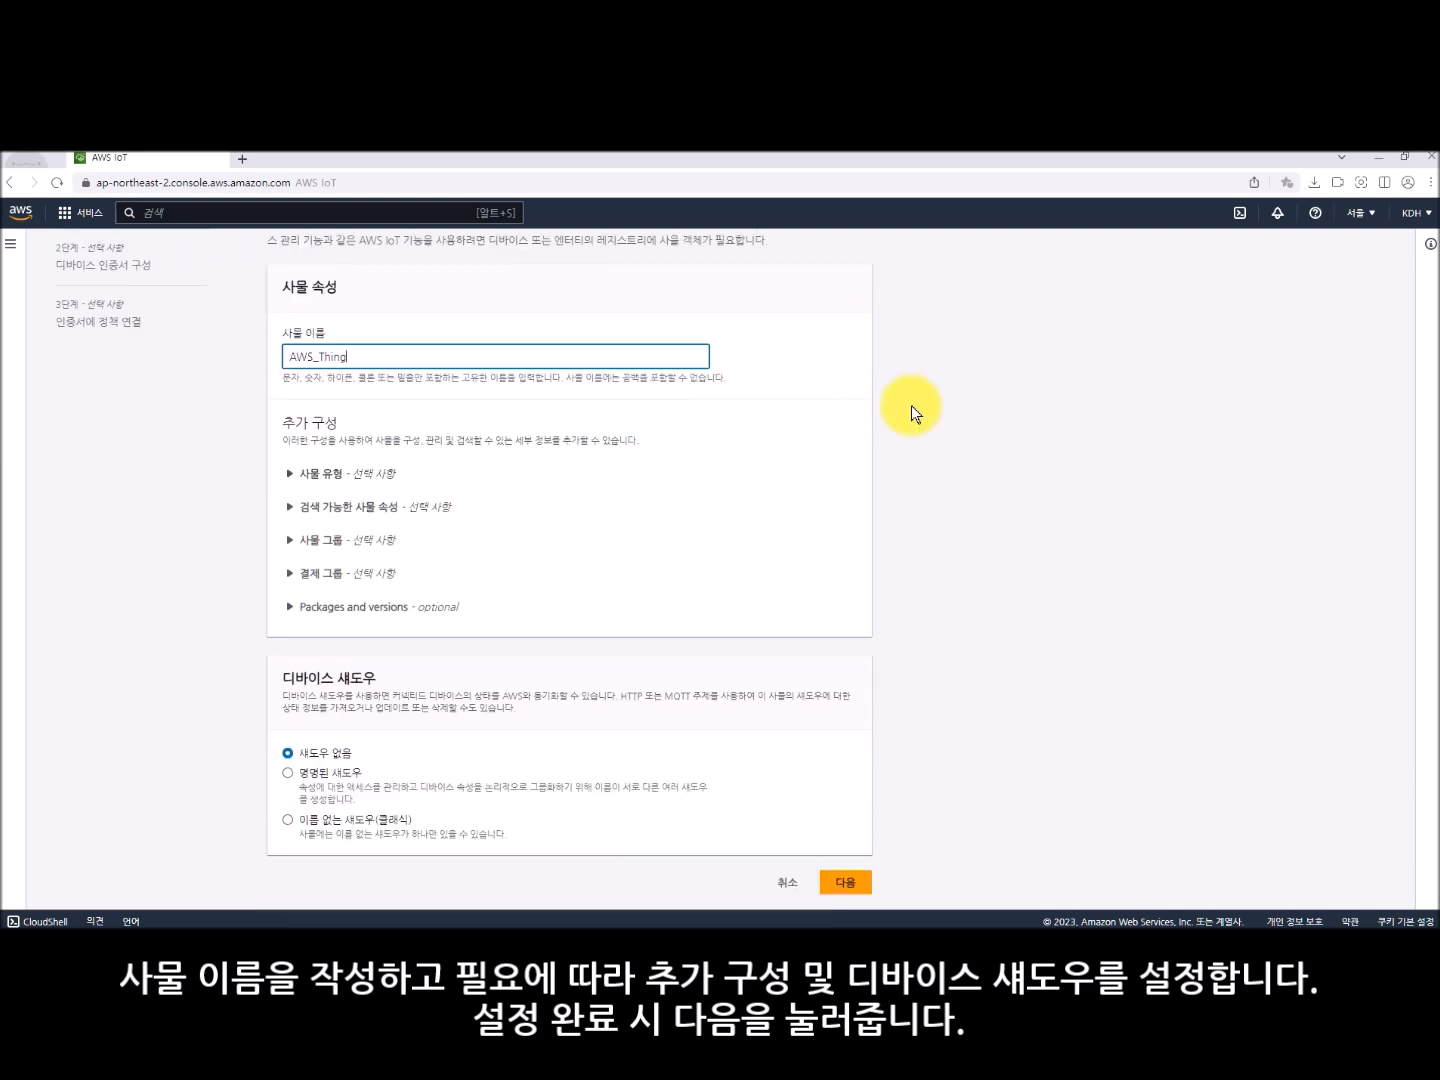
left_click(841, 887)
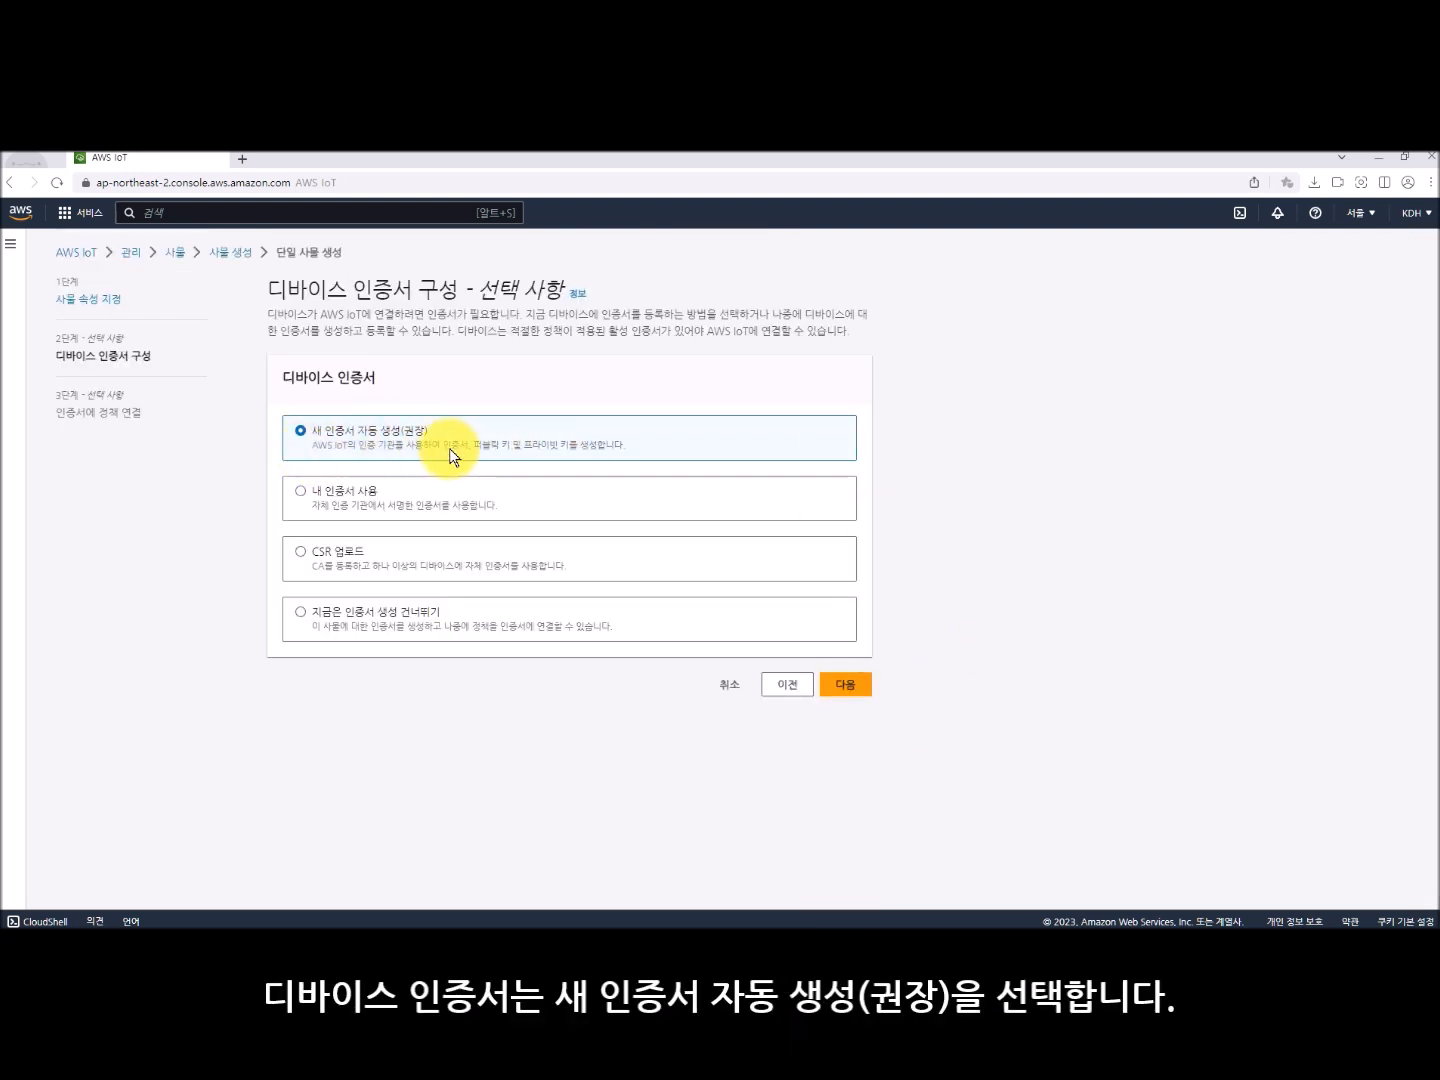
- Have a new device certificate generated automatically, attach the Document policy to it, and create the thing
left_click(848, 679)
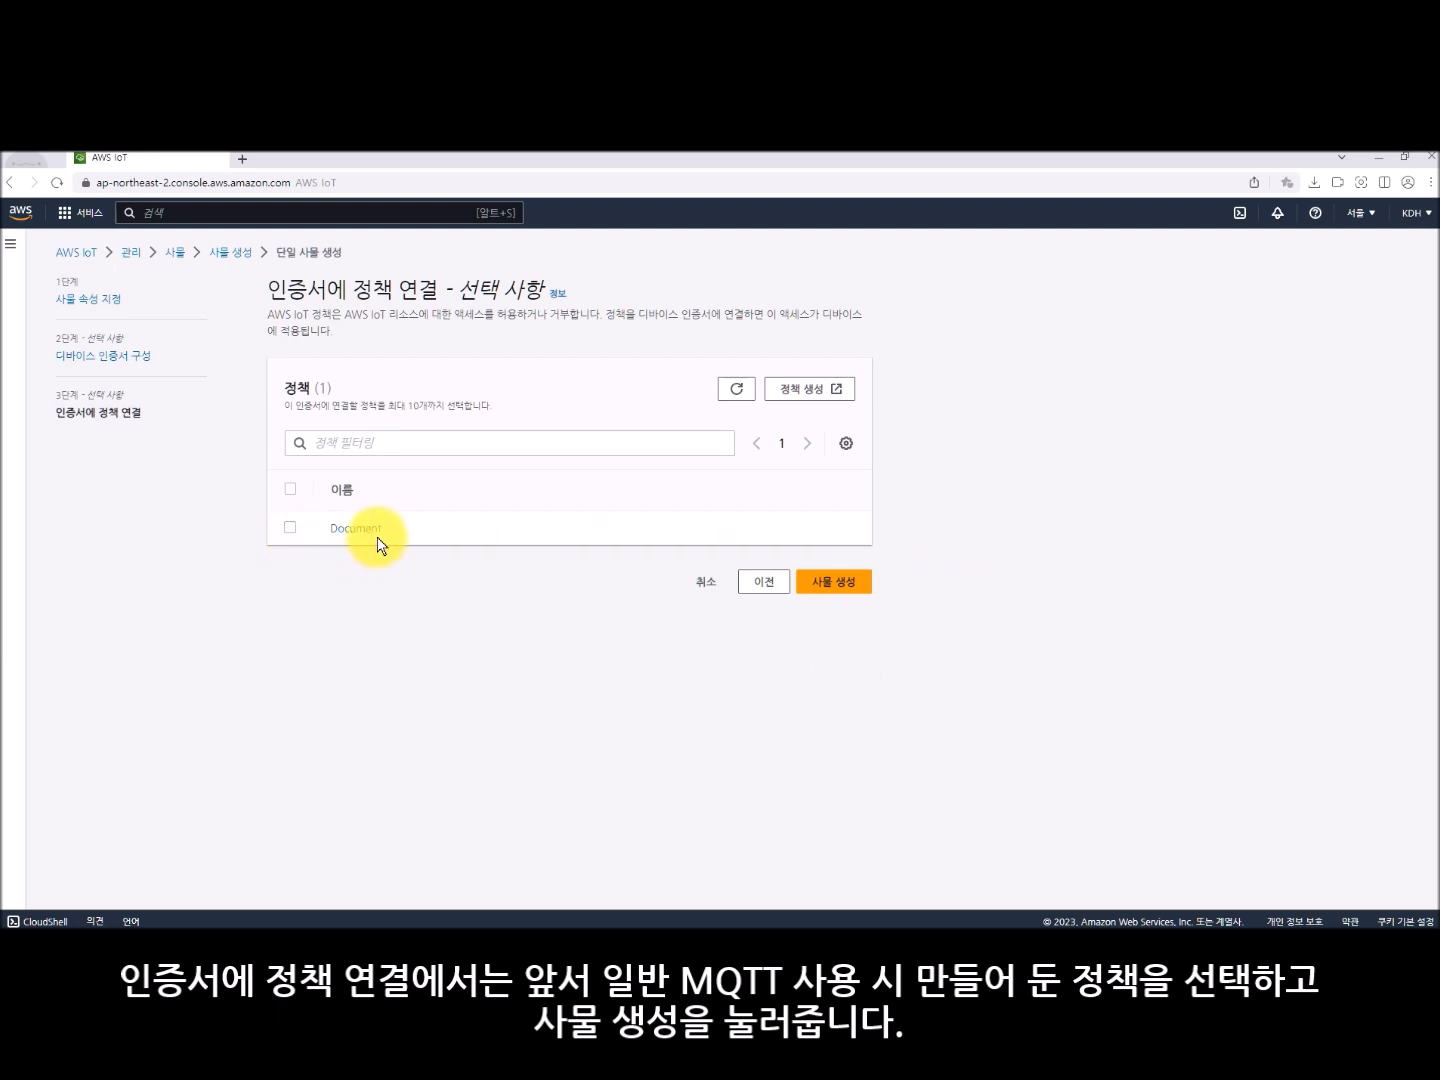
left_click(292, 530)
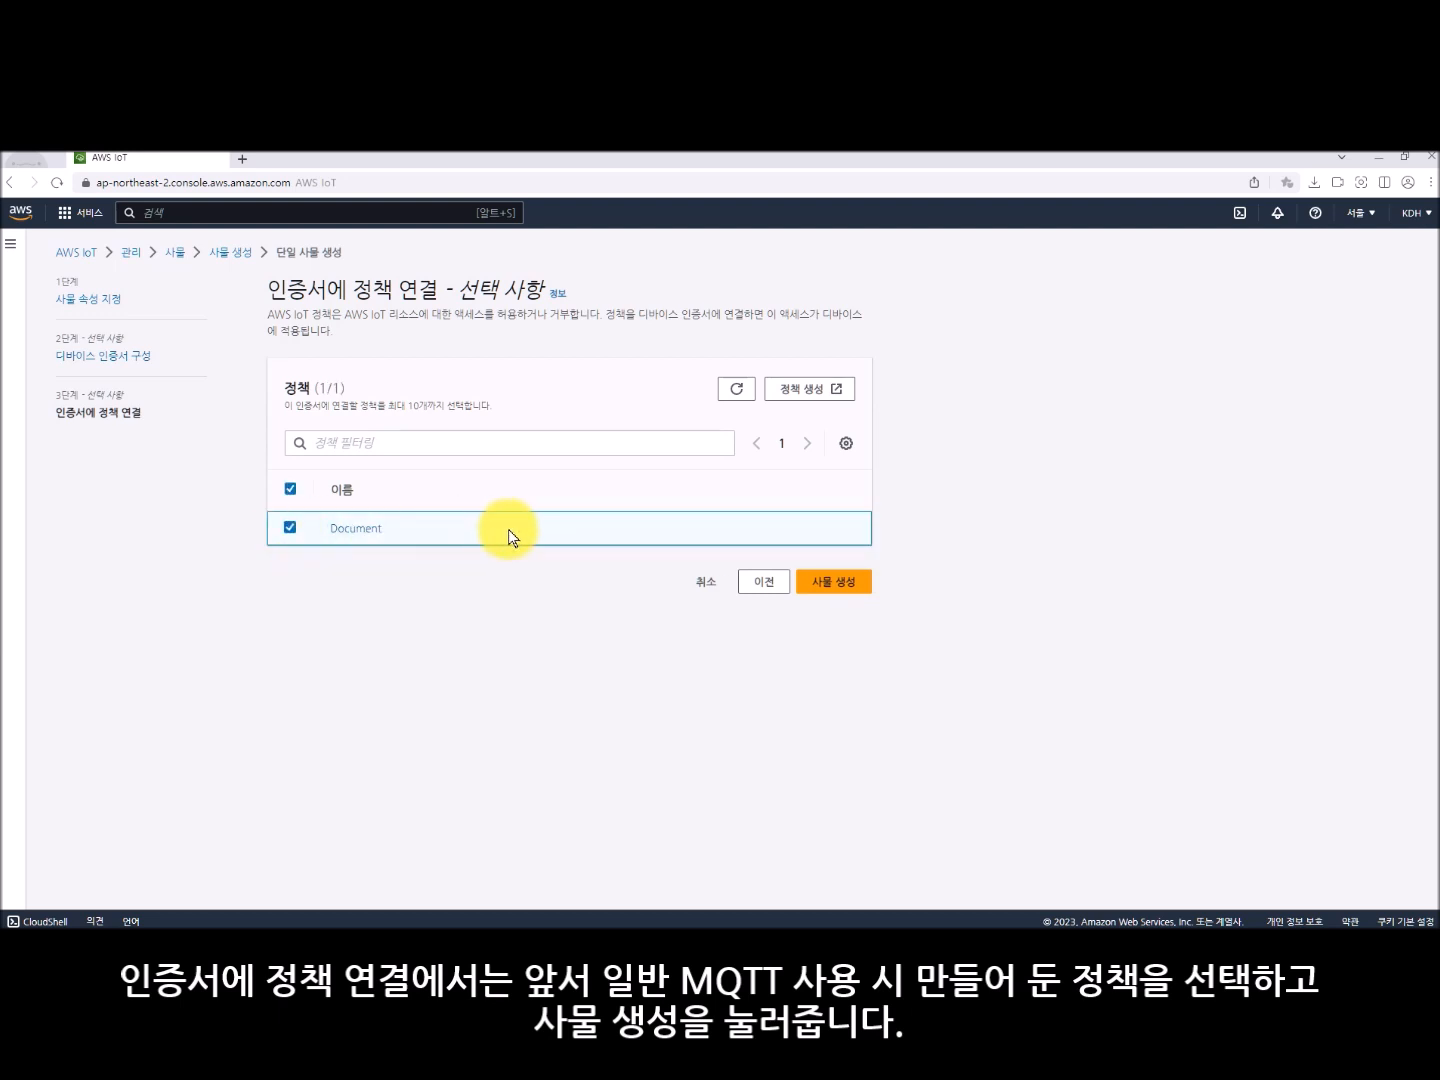
left_click(834, 582)
- Download the thing's device certificate, public key, private key and Amazon Root CA 1 files, and finish the thing creation
left_click(904, 386)
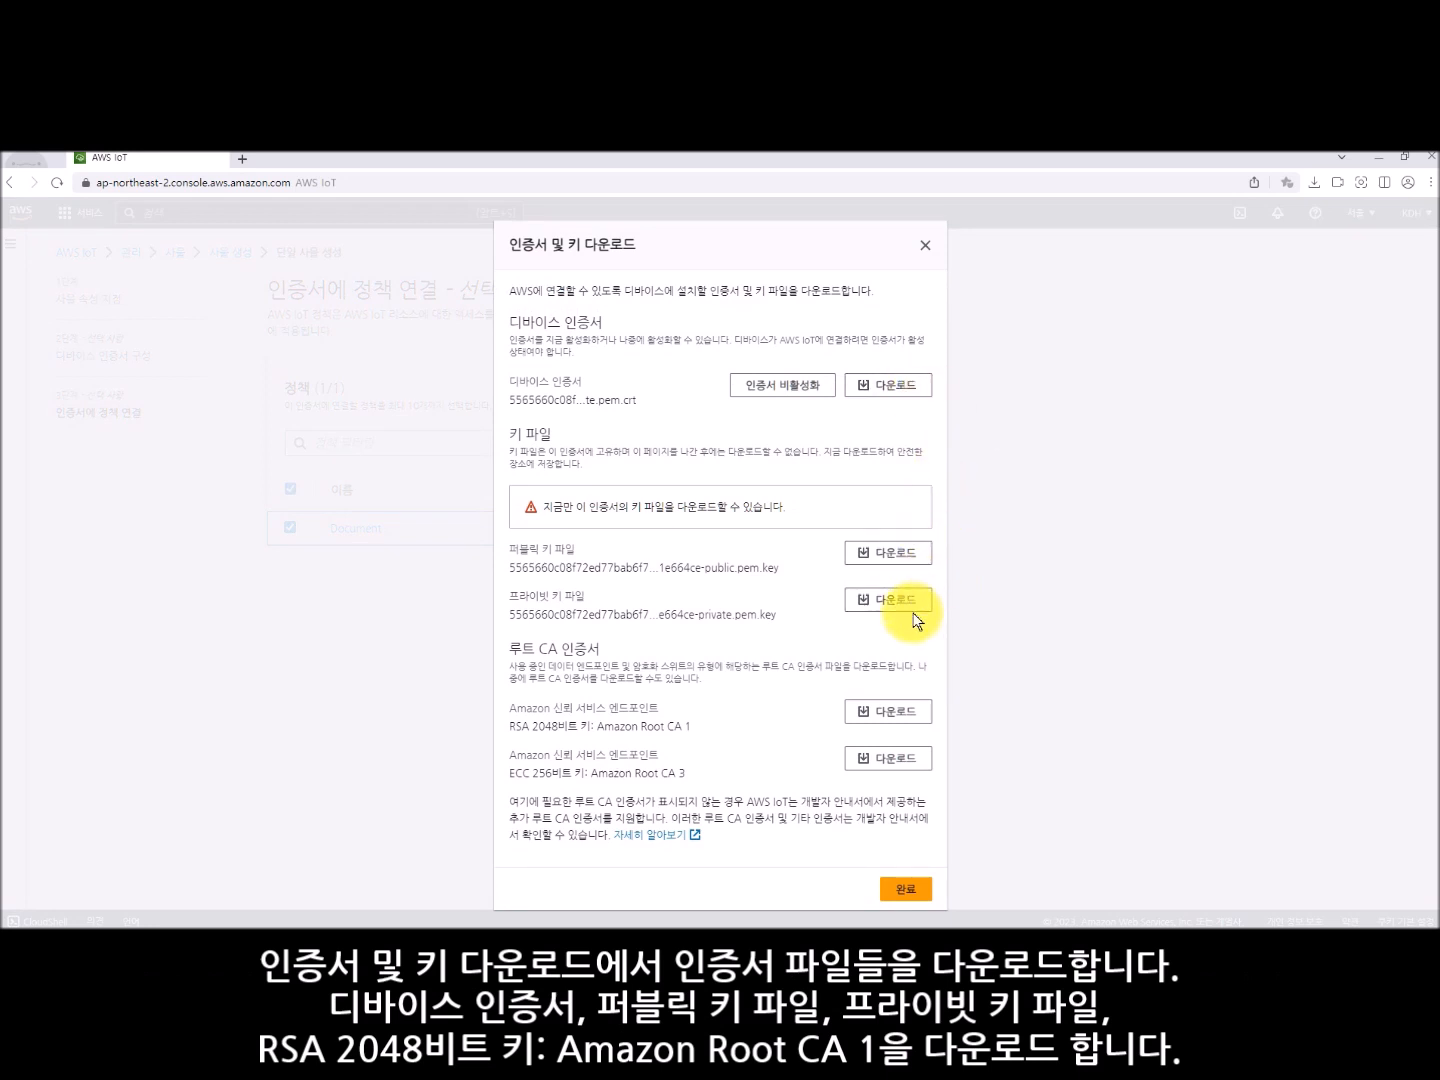
left_click(915, 390)
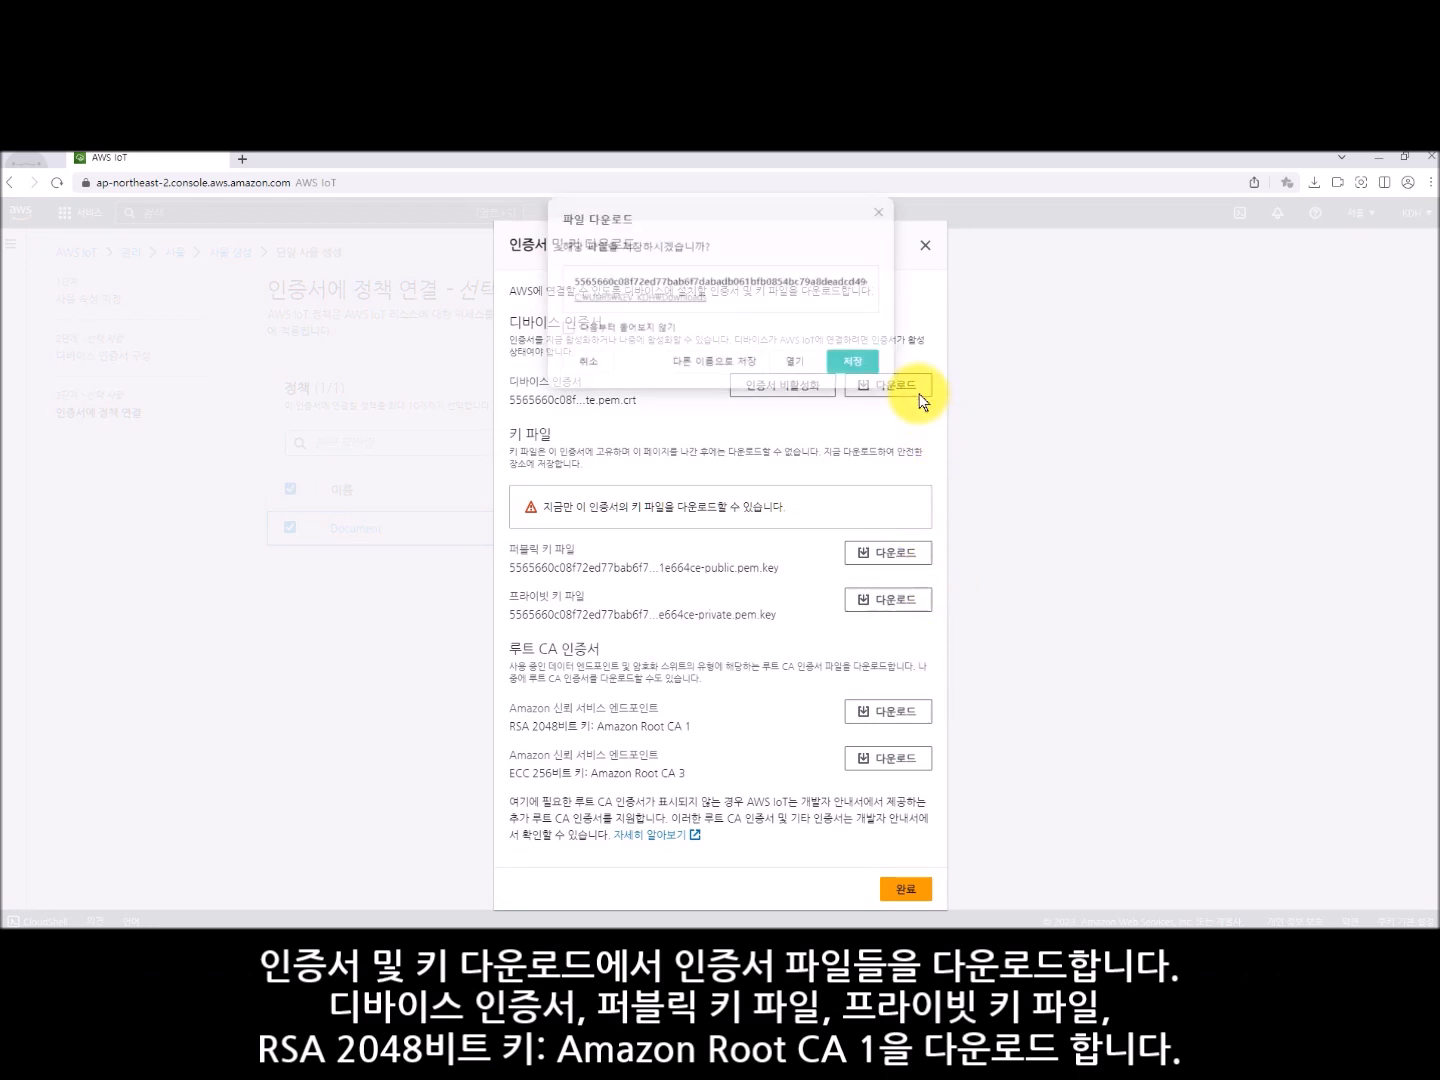
left_click(855, 363)
left_click(888, 552)
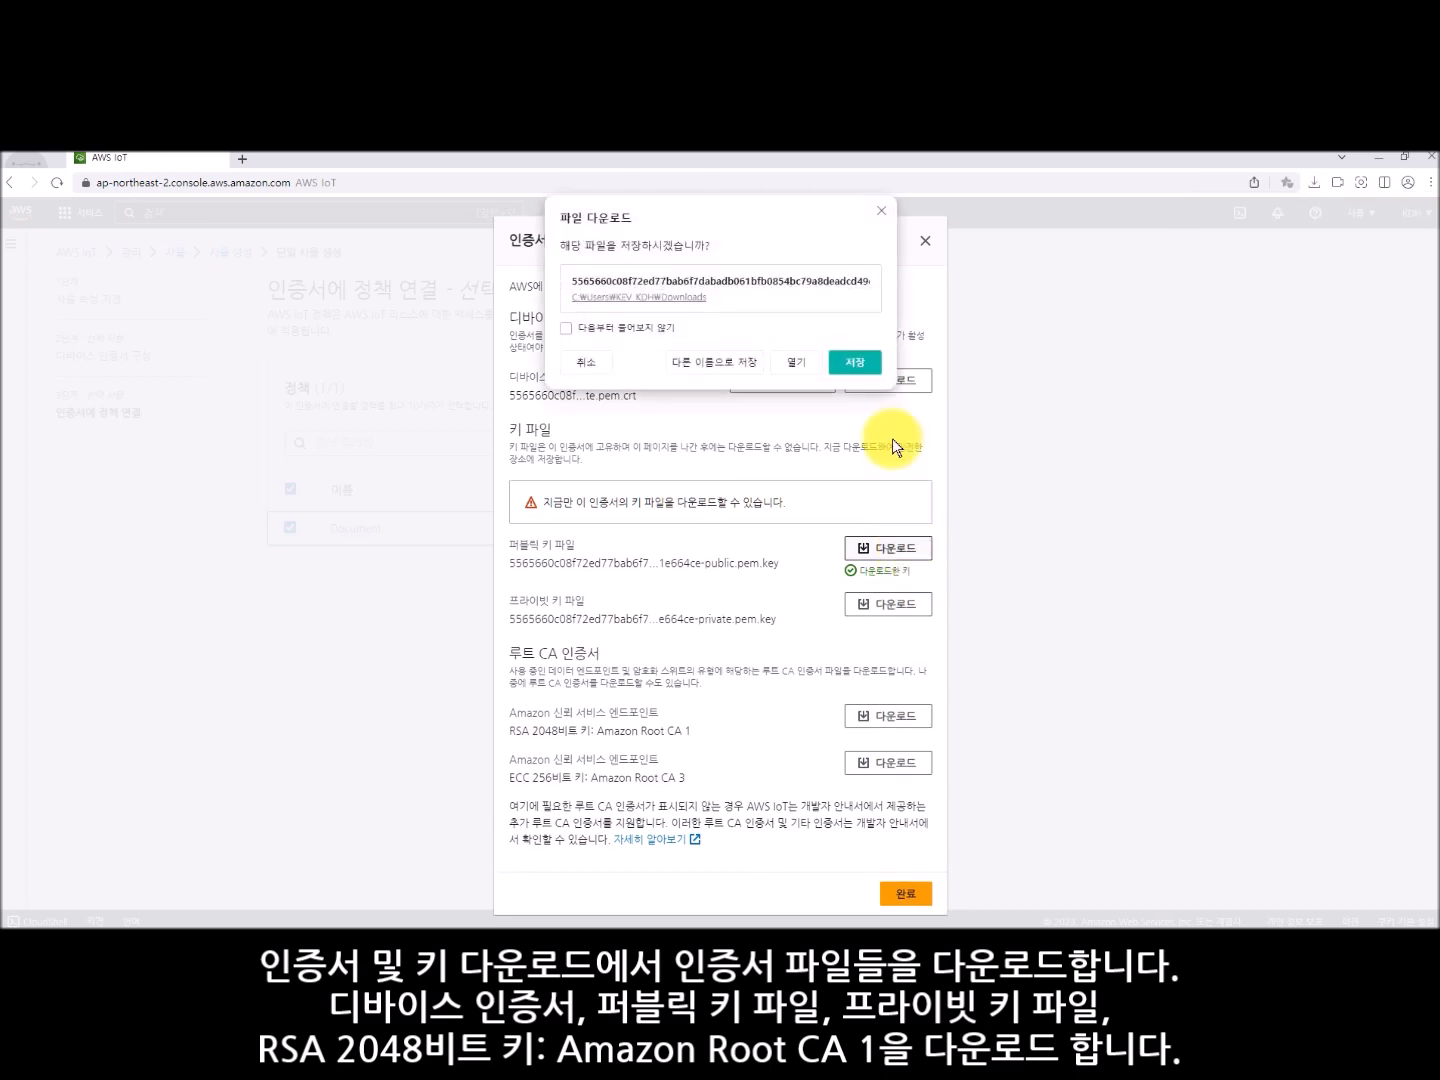
left_click(855, 362)
left_click(875, 604)
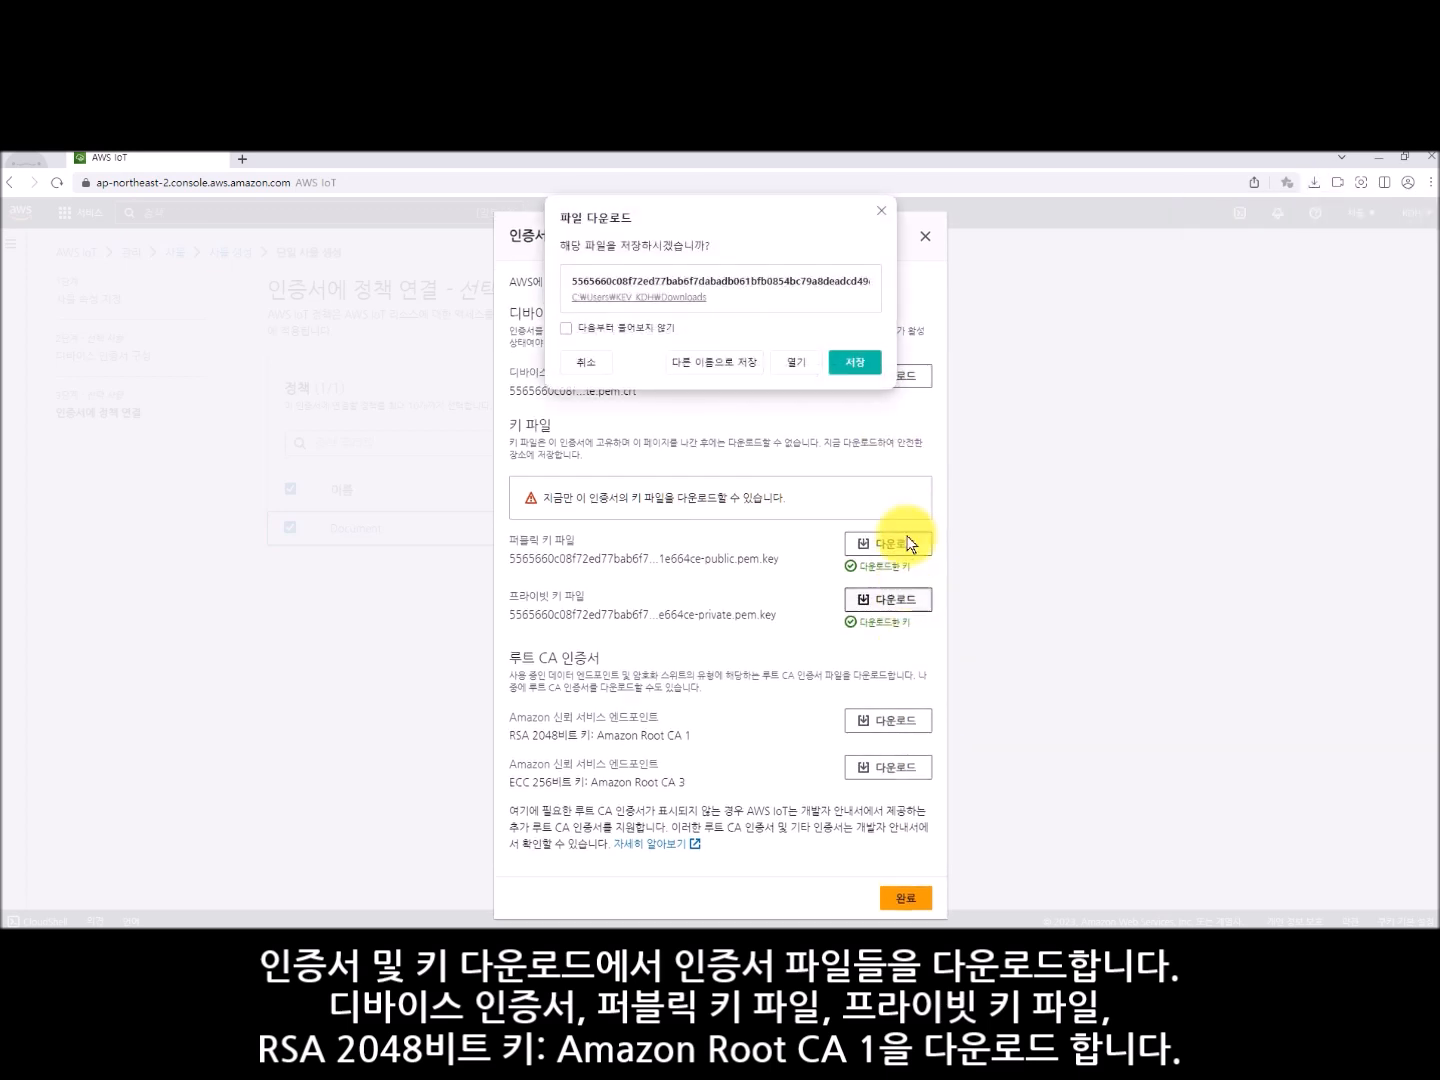
left_click(856, 362)
left_click(894, 728)
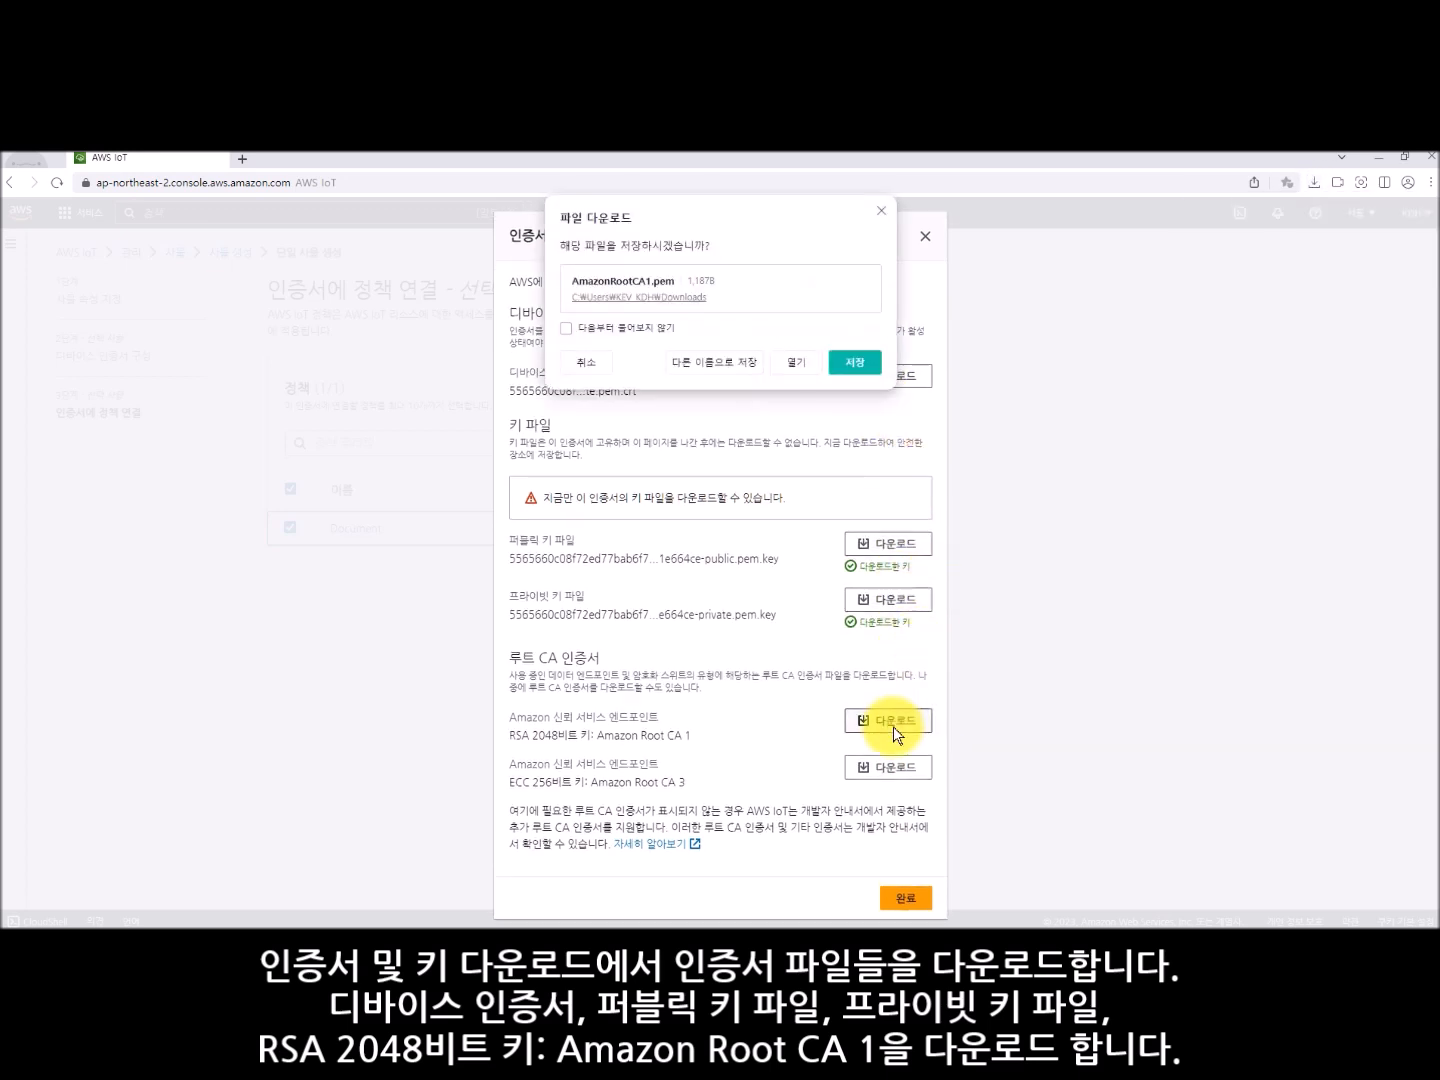
left_click(860, 366)
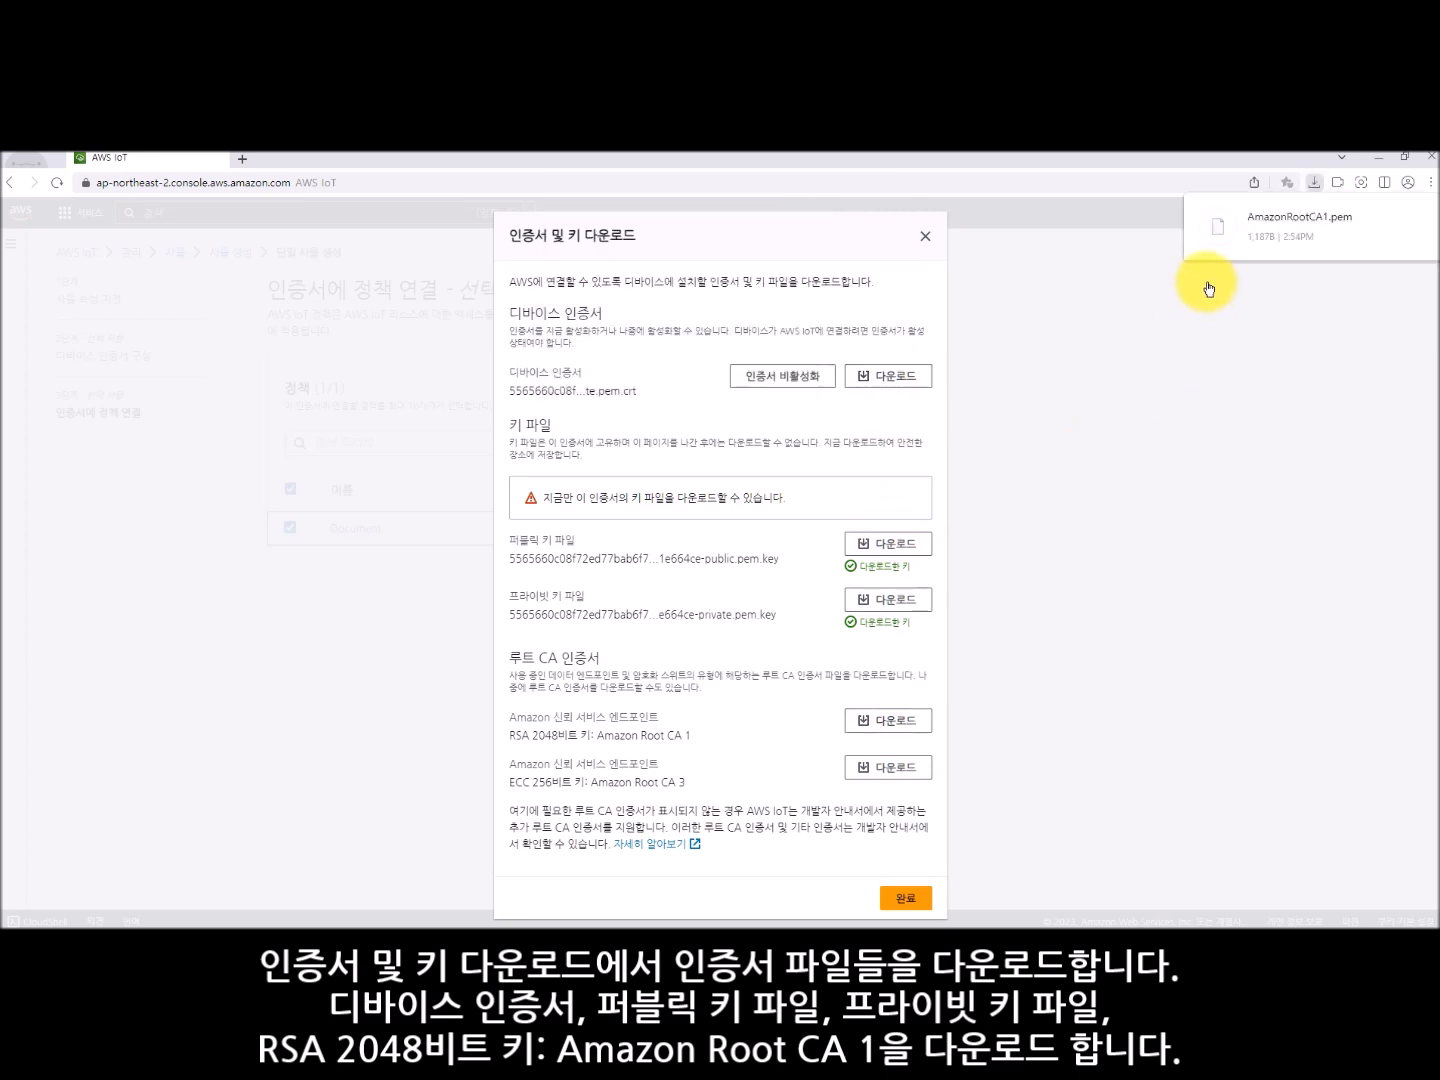
left_click(906, 900)
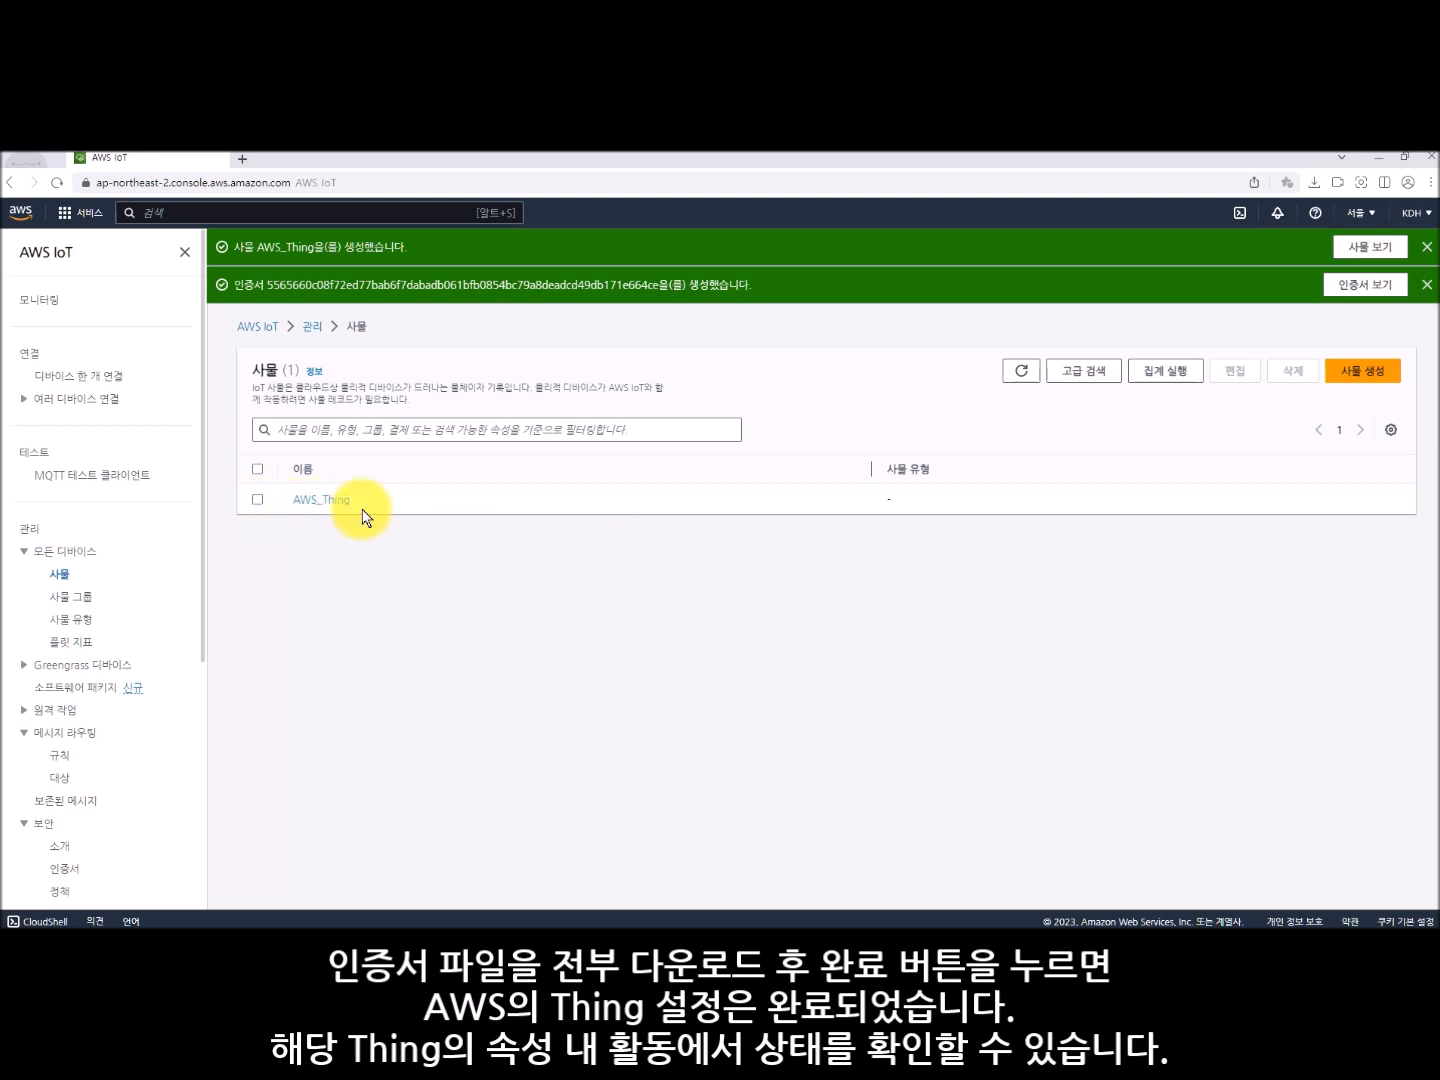
- Open the details of AWS_Thing and view its activity
left_click(331, 503)
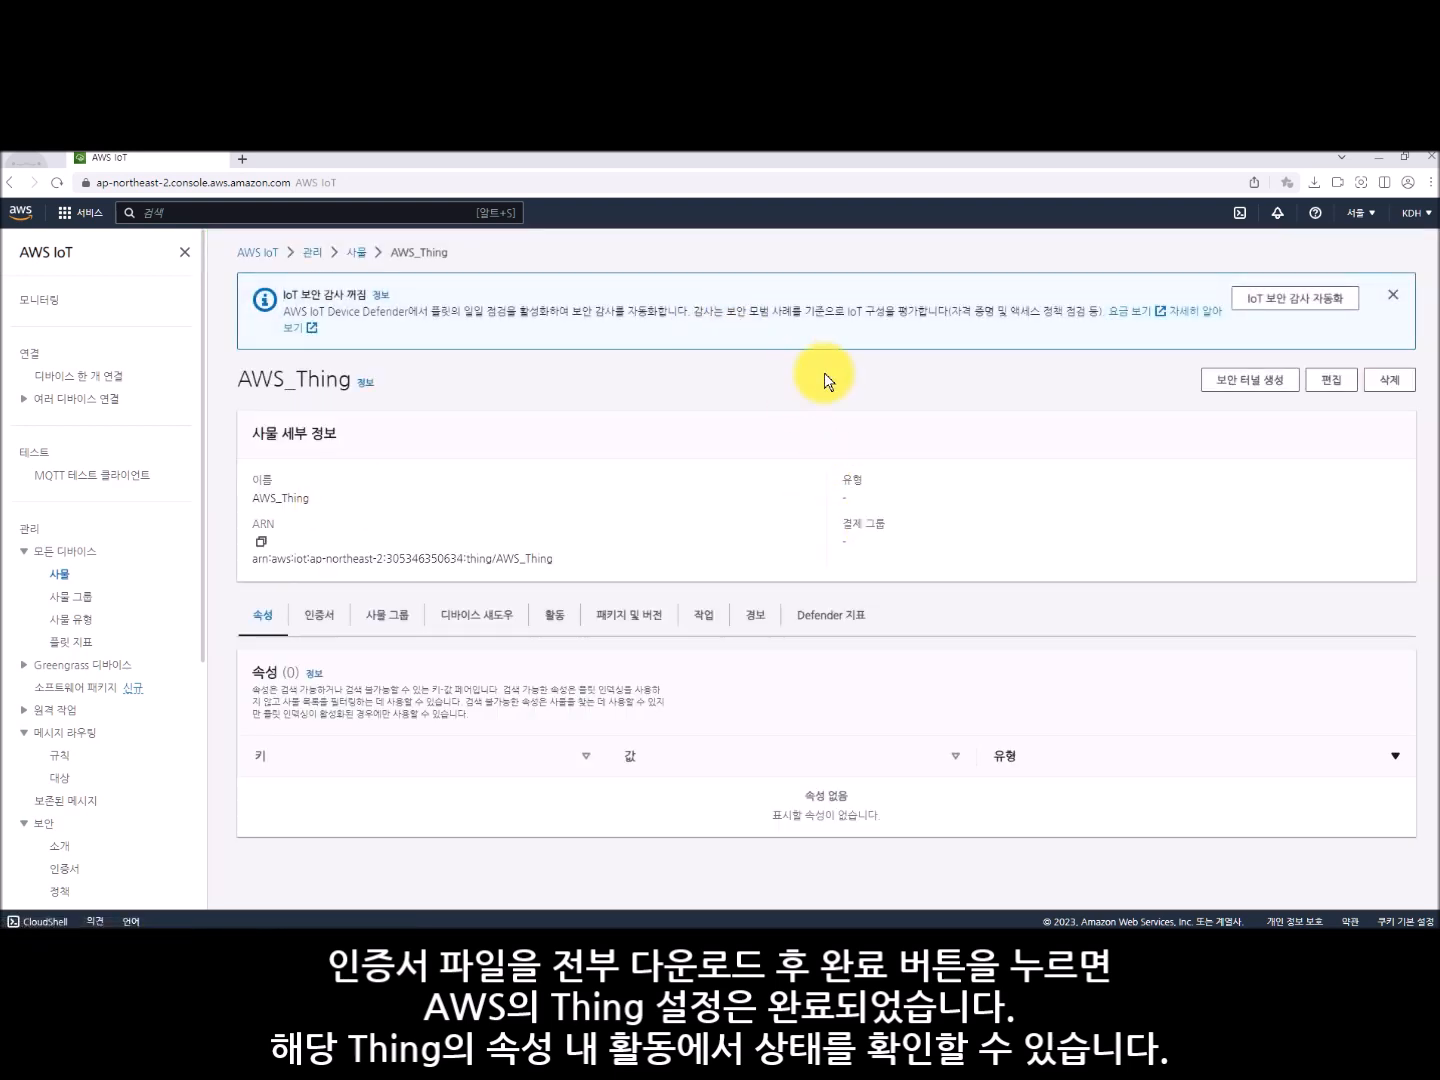
left_click(549, 618)
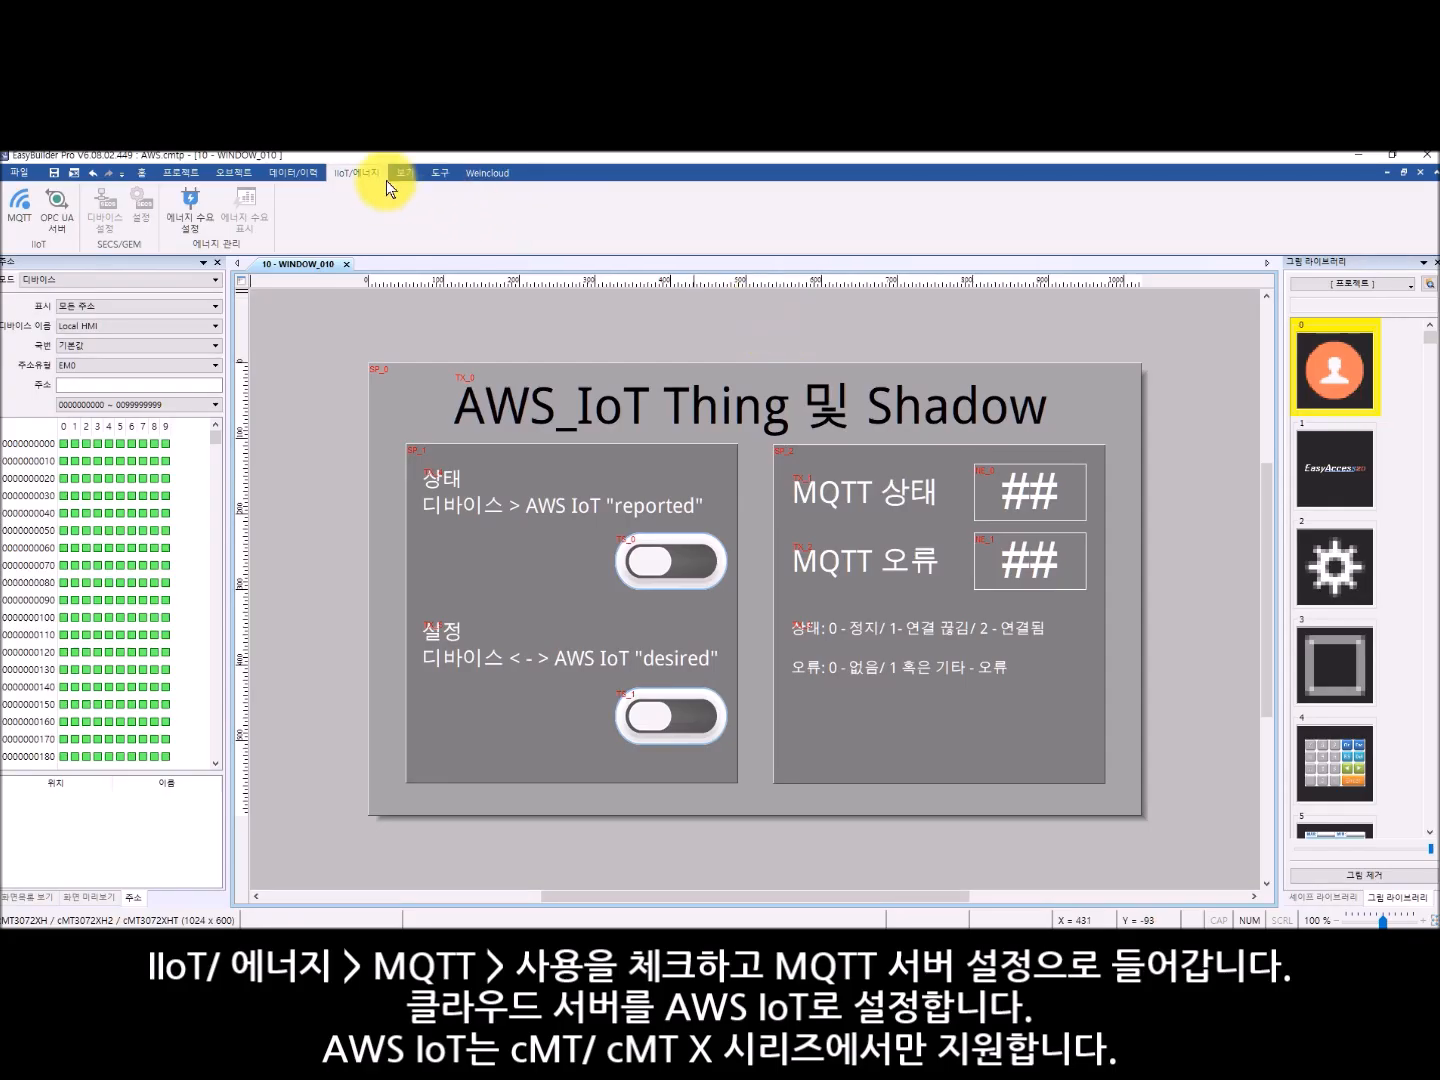
- Switch to EasyBuilder Pro, open the MQTT server settings, and review the AWS IoT cloud server, domain name and port
left_click(18, 215)
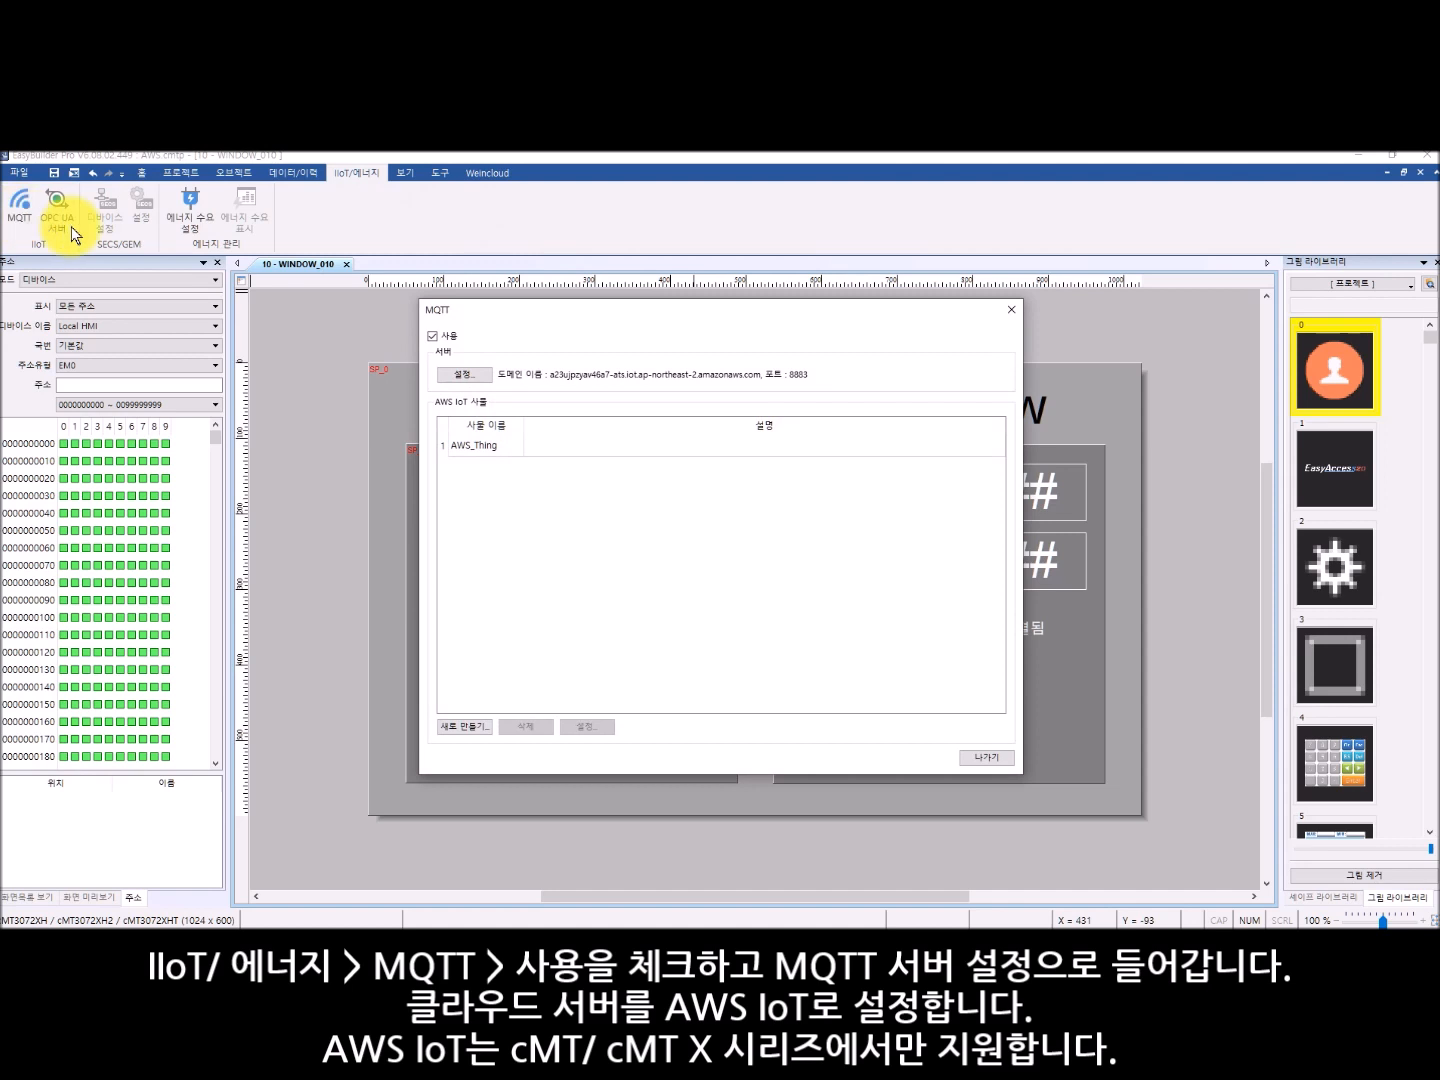
left_click(466, 376)
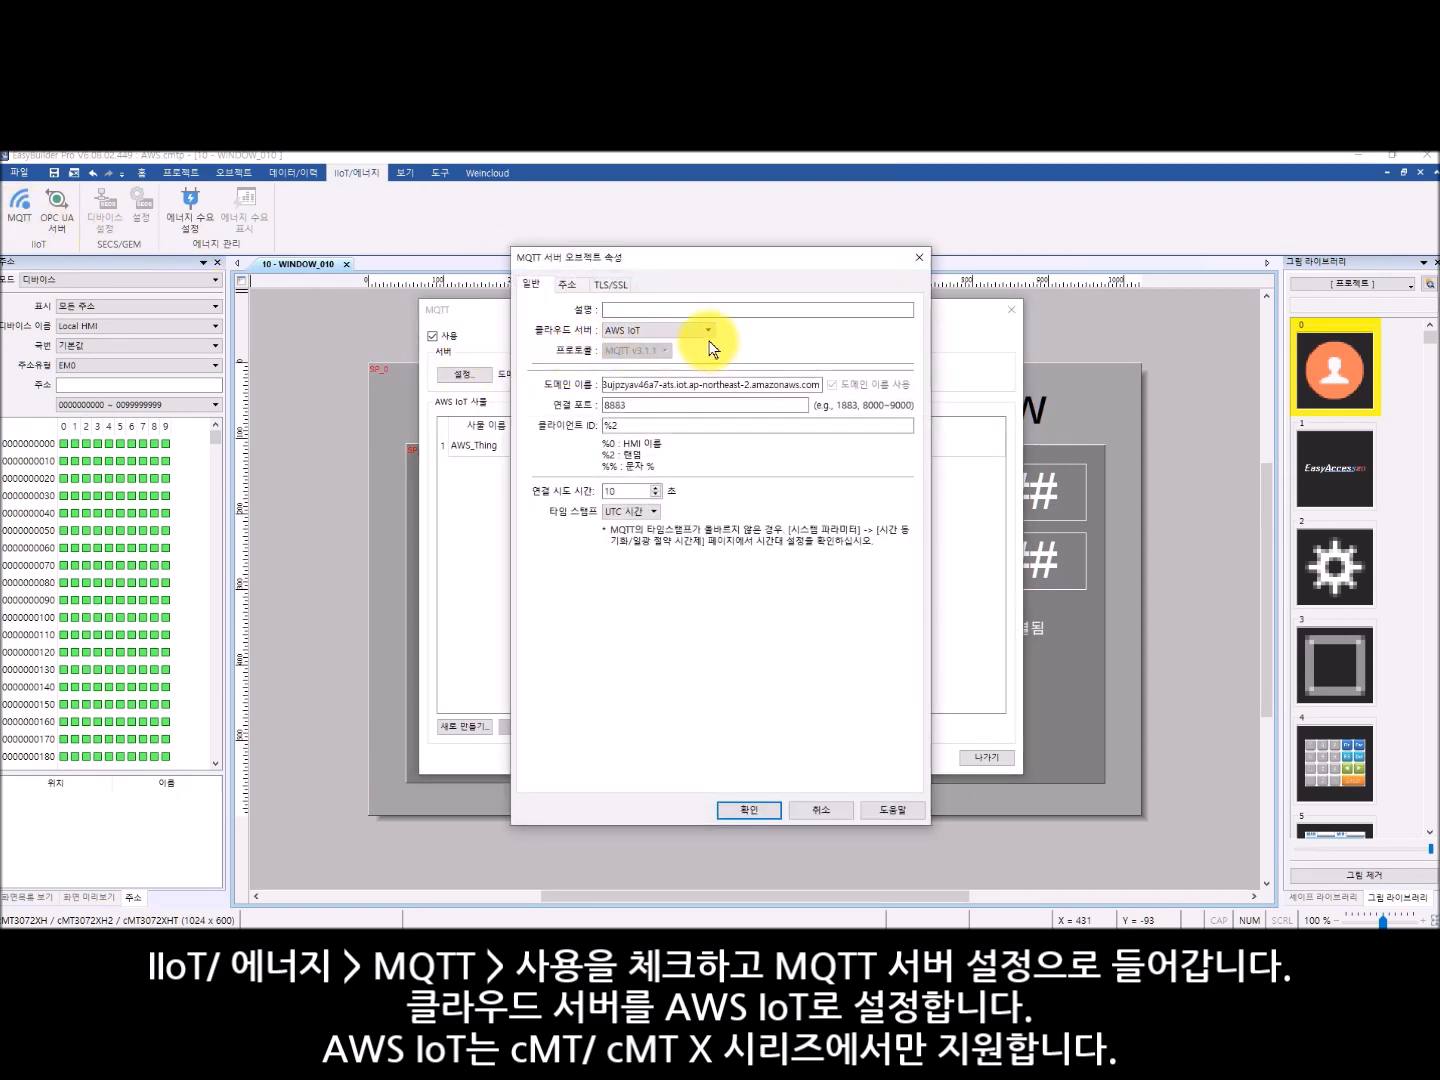
left_click(708, 331)
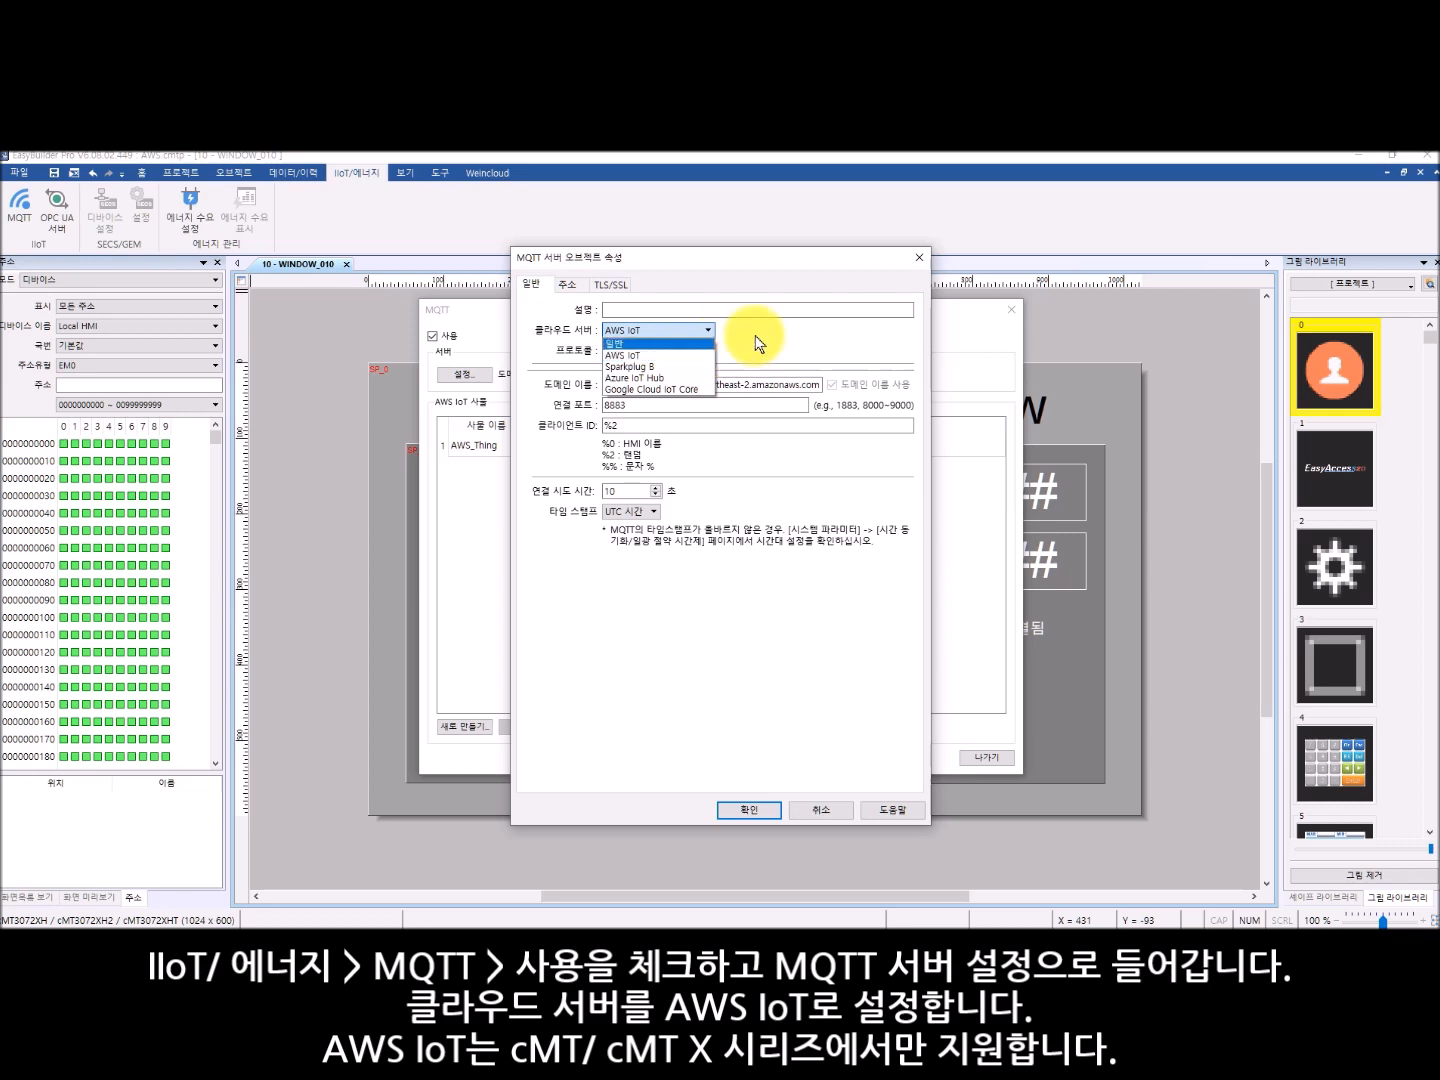
left_click(759, 342)
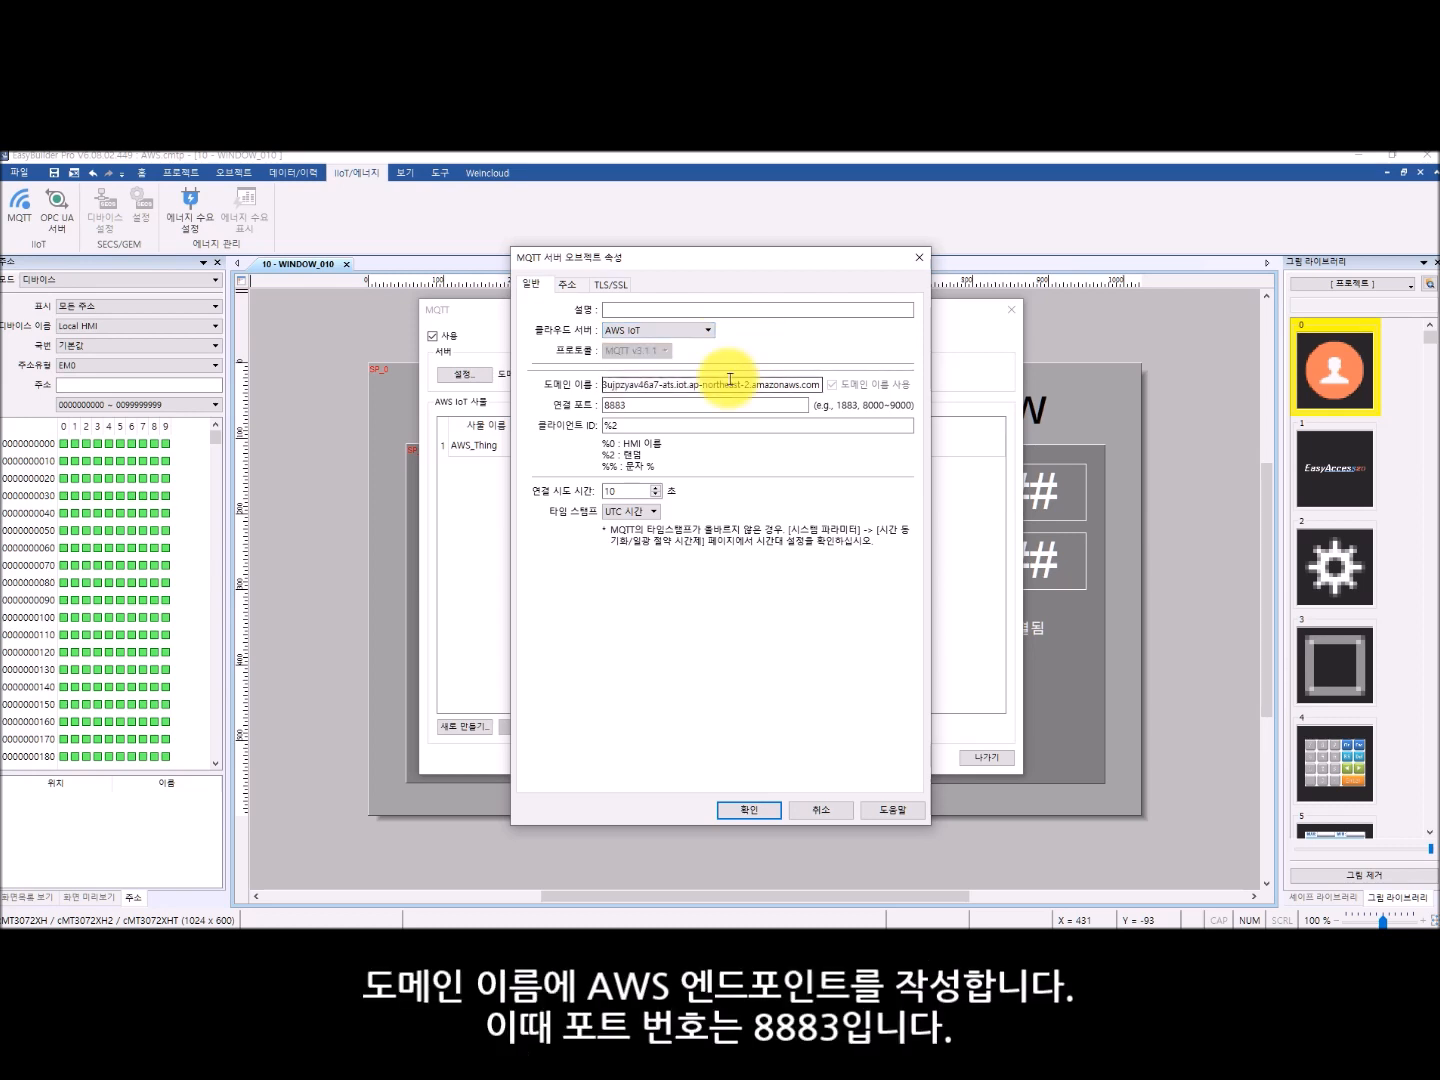
left_click(728, 408)
- Review the MQTT server's status address and how its state and error addresses are used
left_click(567, 285)
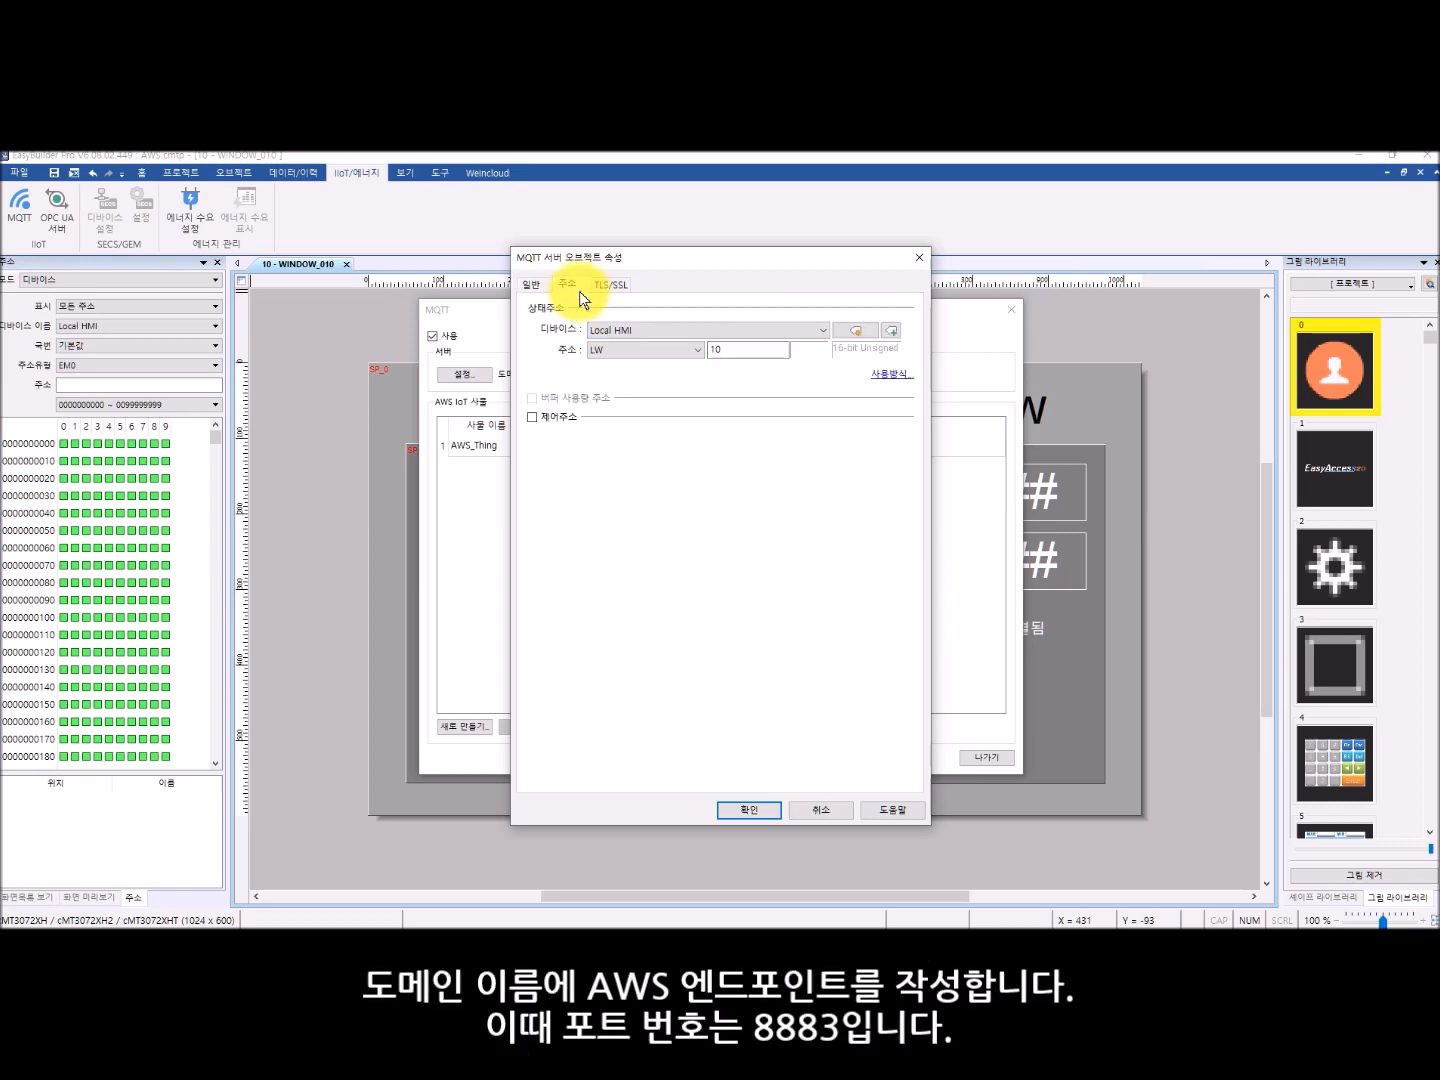
left_click(893, 373)
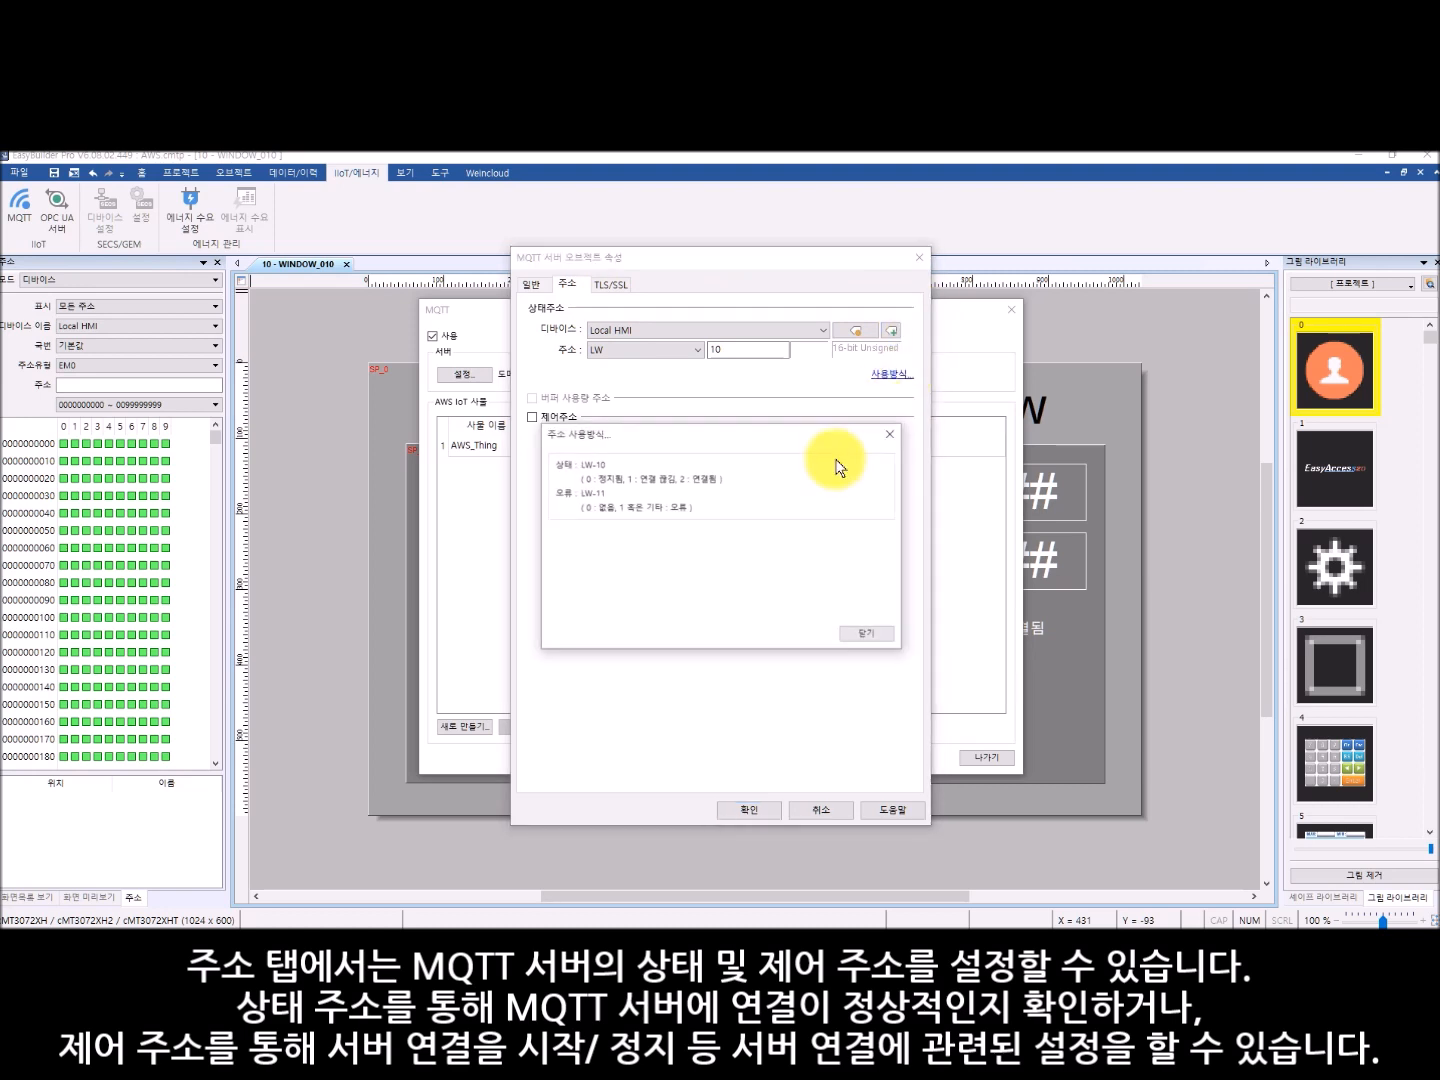
left_click(892, 435)
- Import AmazonRootCA1.pem from the AWS_Thing folder as the CA certificate for TLS/SSL server authentication
left_click(612, 285)
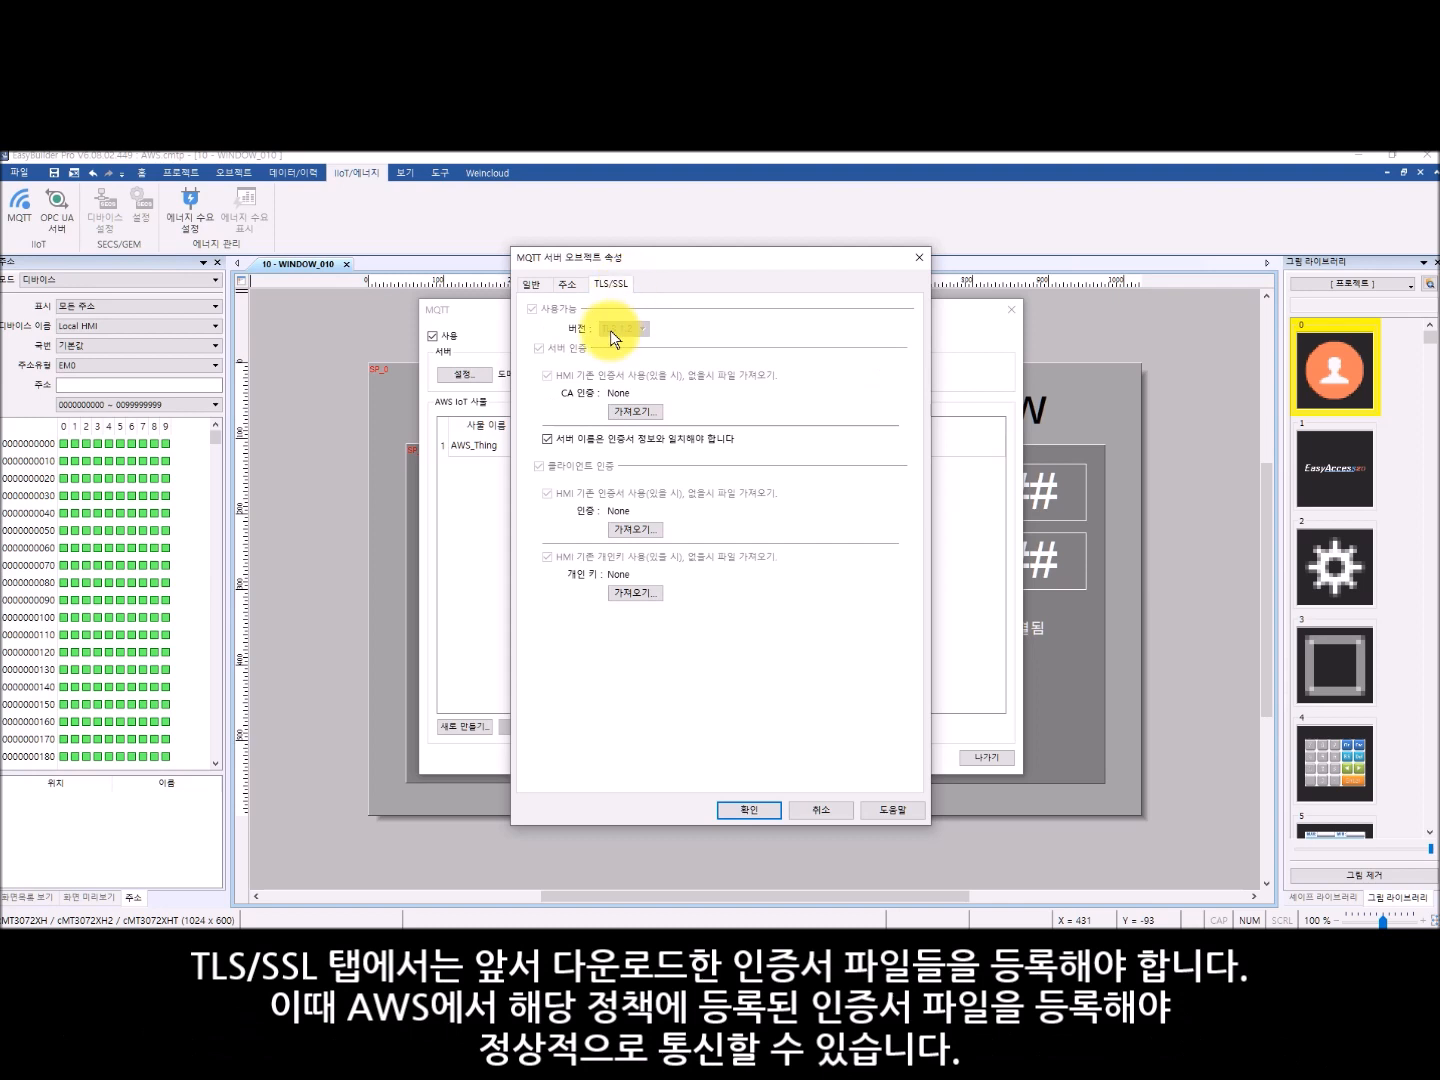
left_click(634, 412)
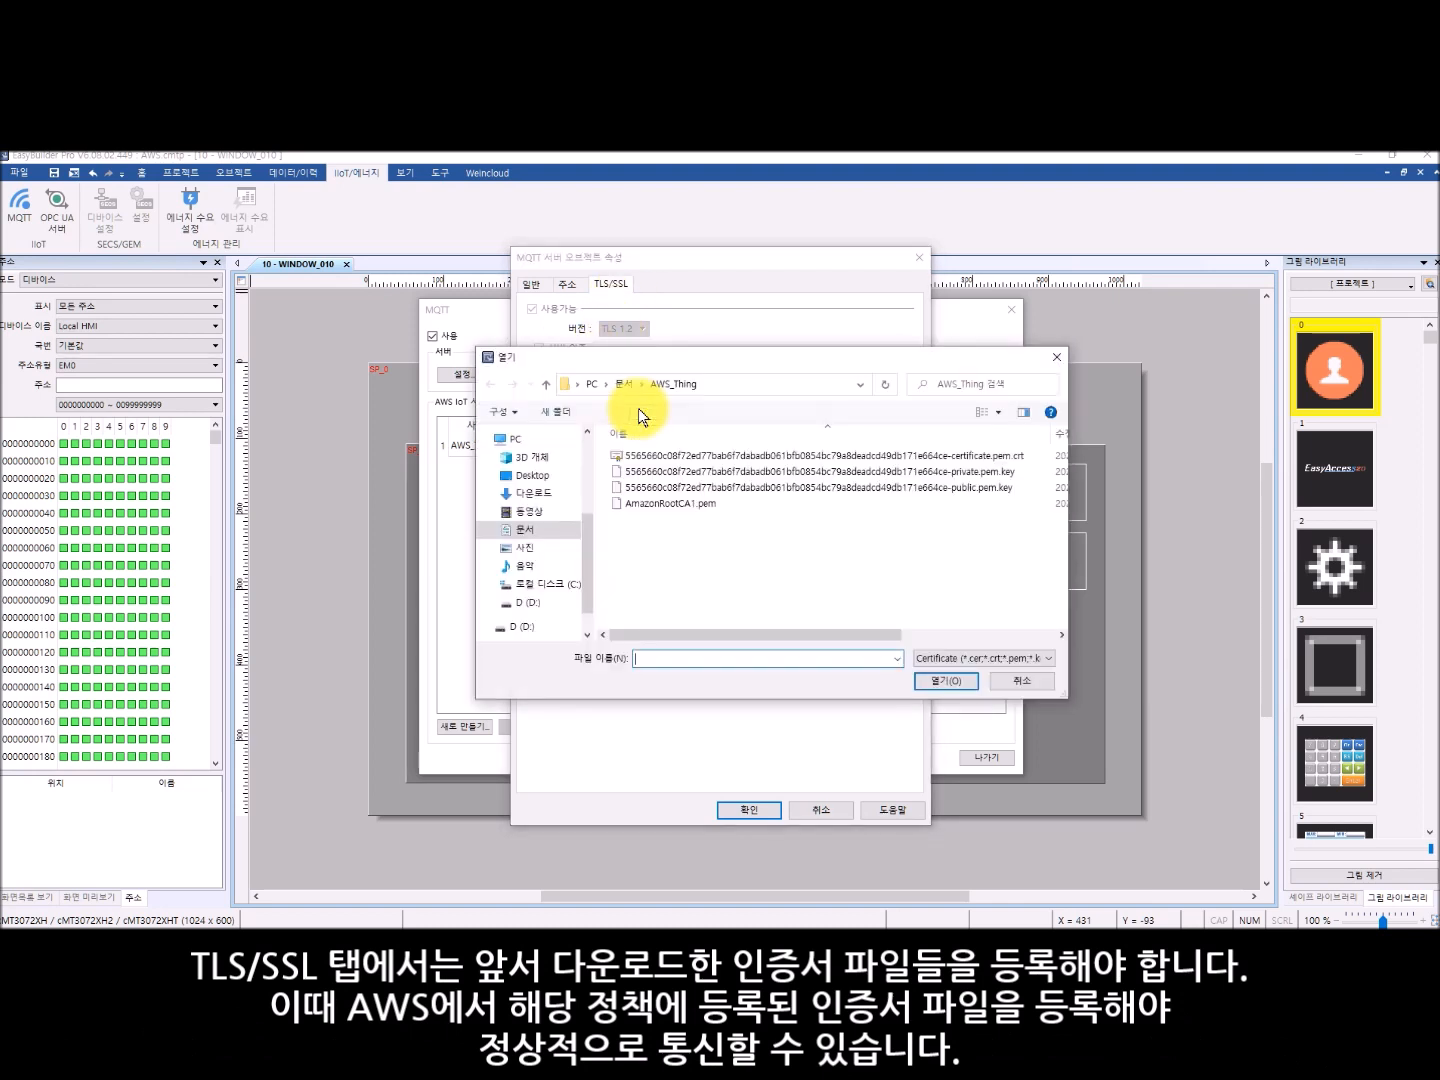
left_click(678, 505)
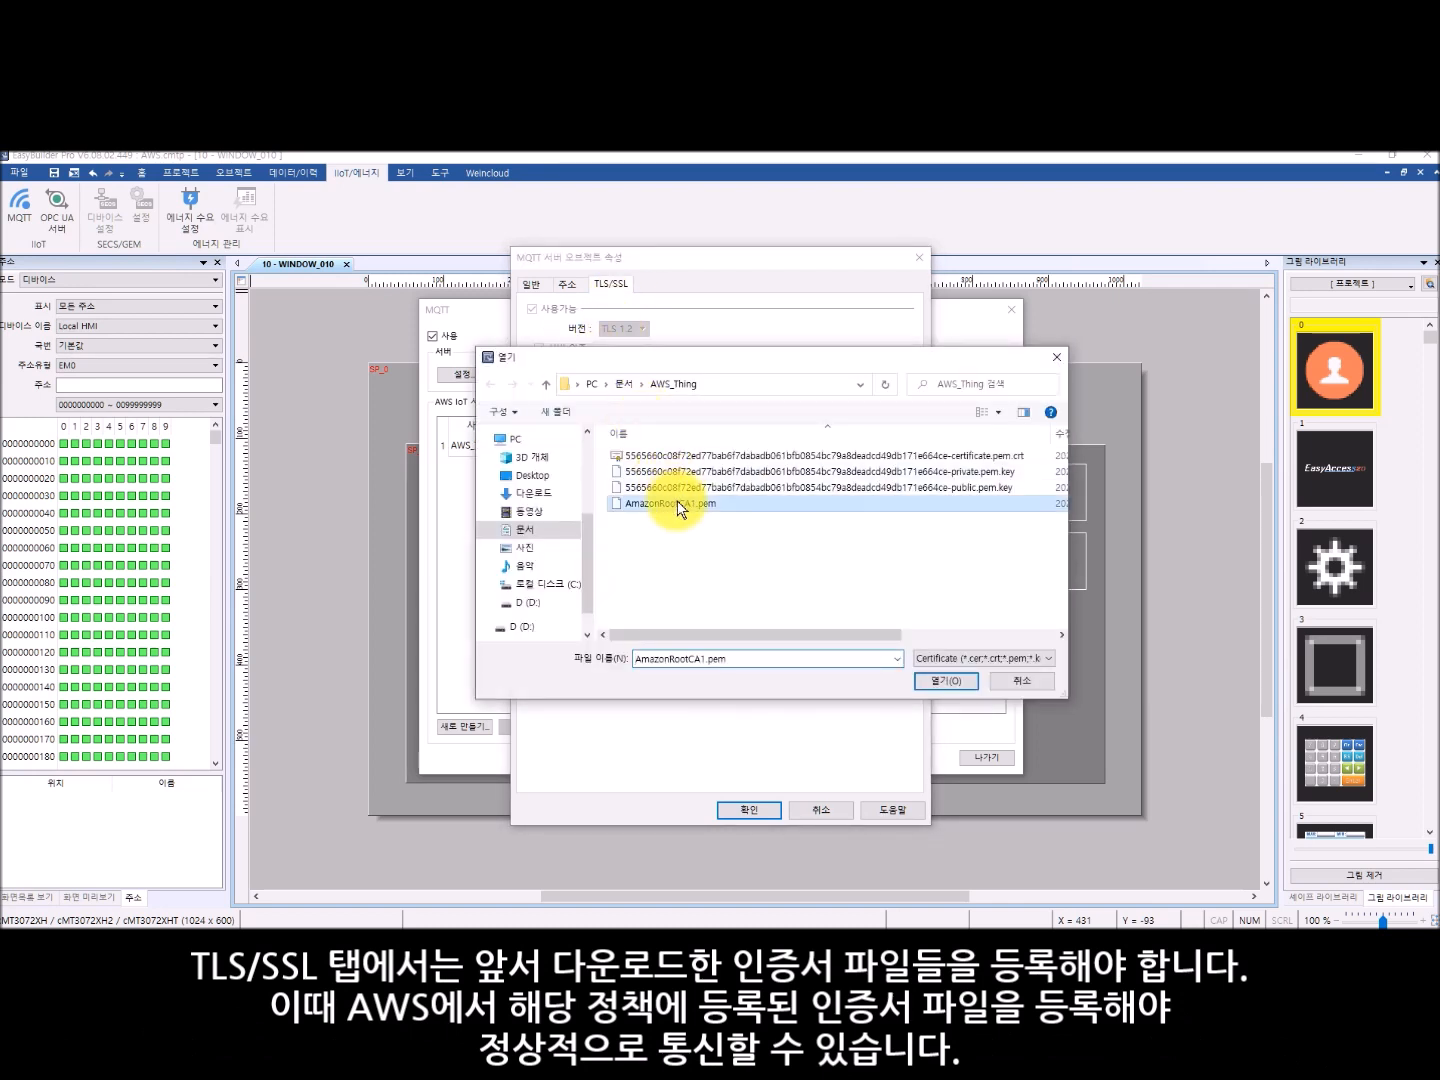
left_click(939, 680)
- Import the certificate.pem.crt file as the client certificate and the private.pem.key file as its private key, and confirm the server settings
left_click(636, 527)
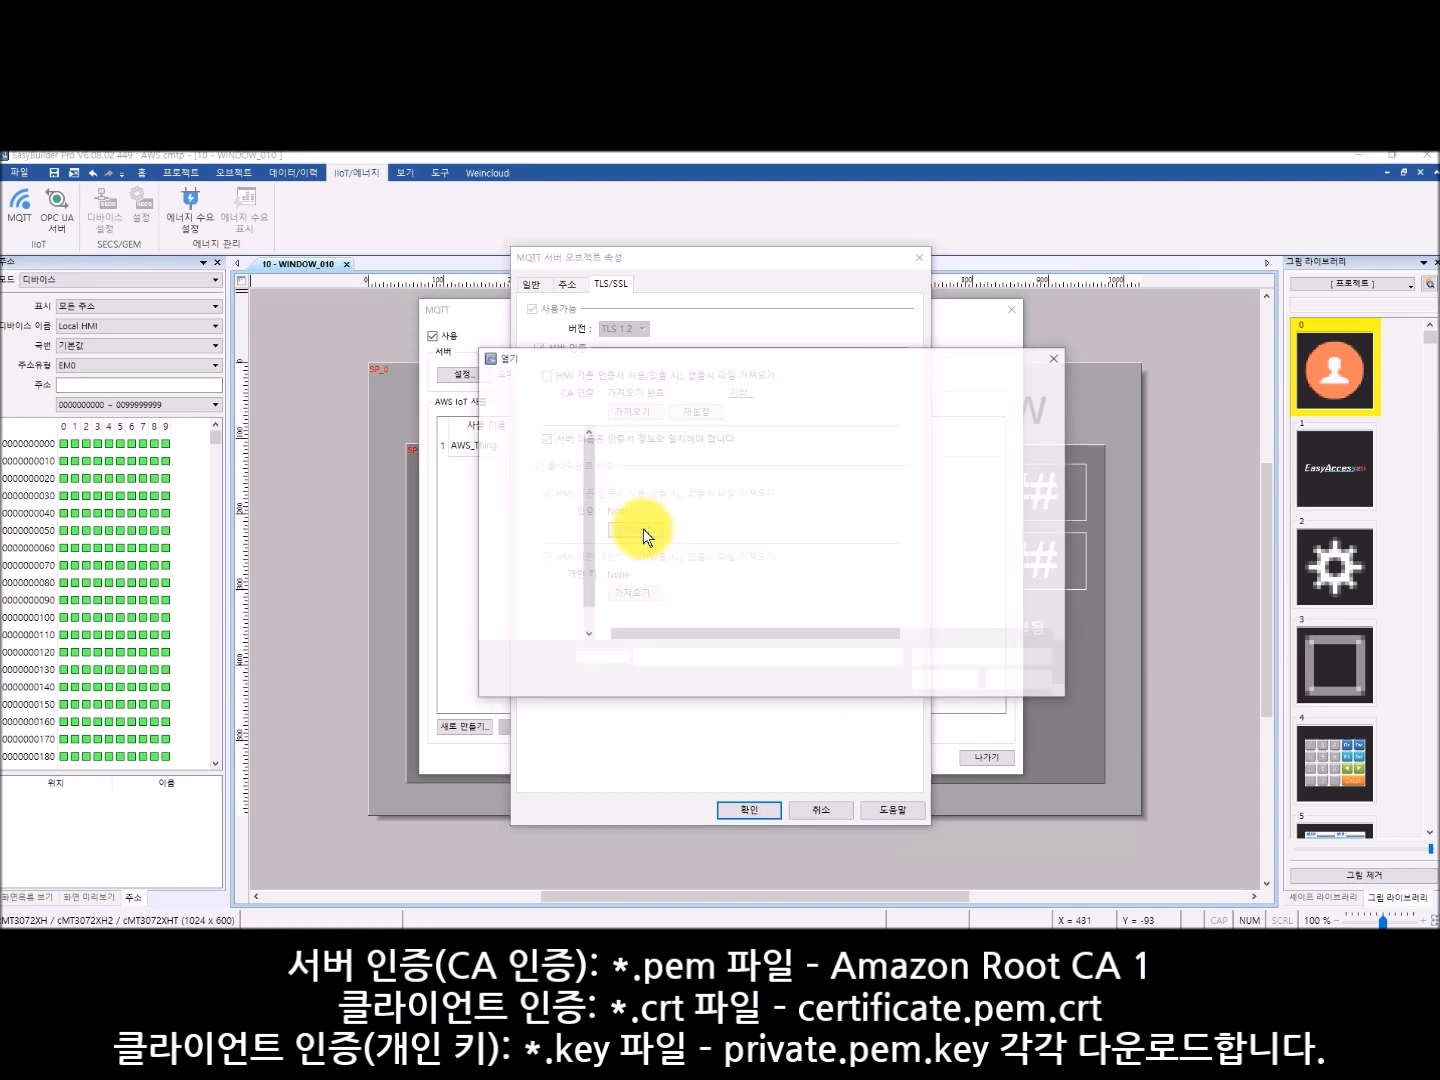
left_click(1015, 456)
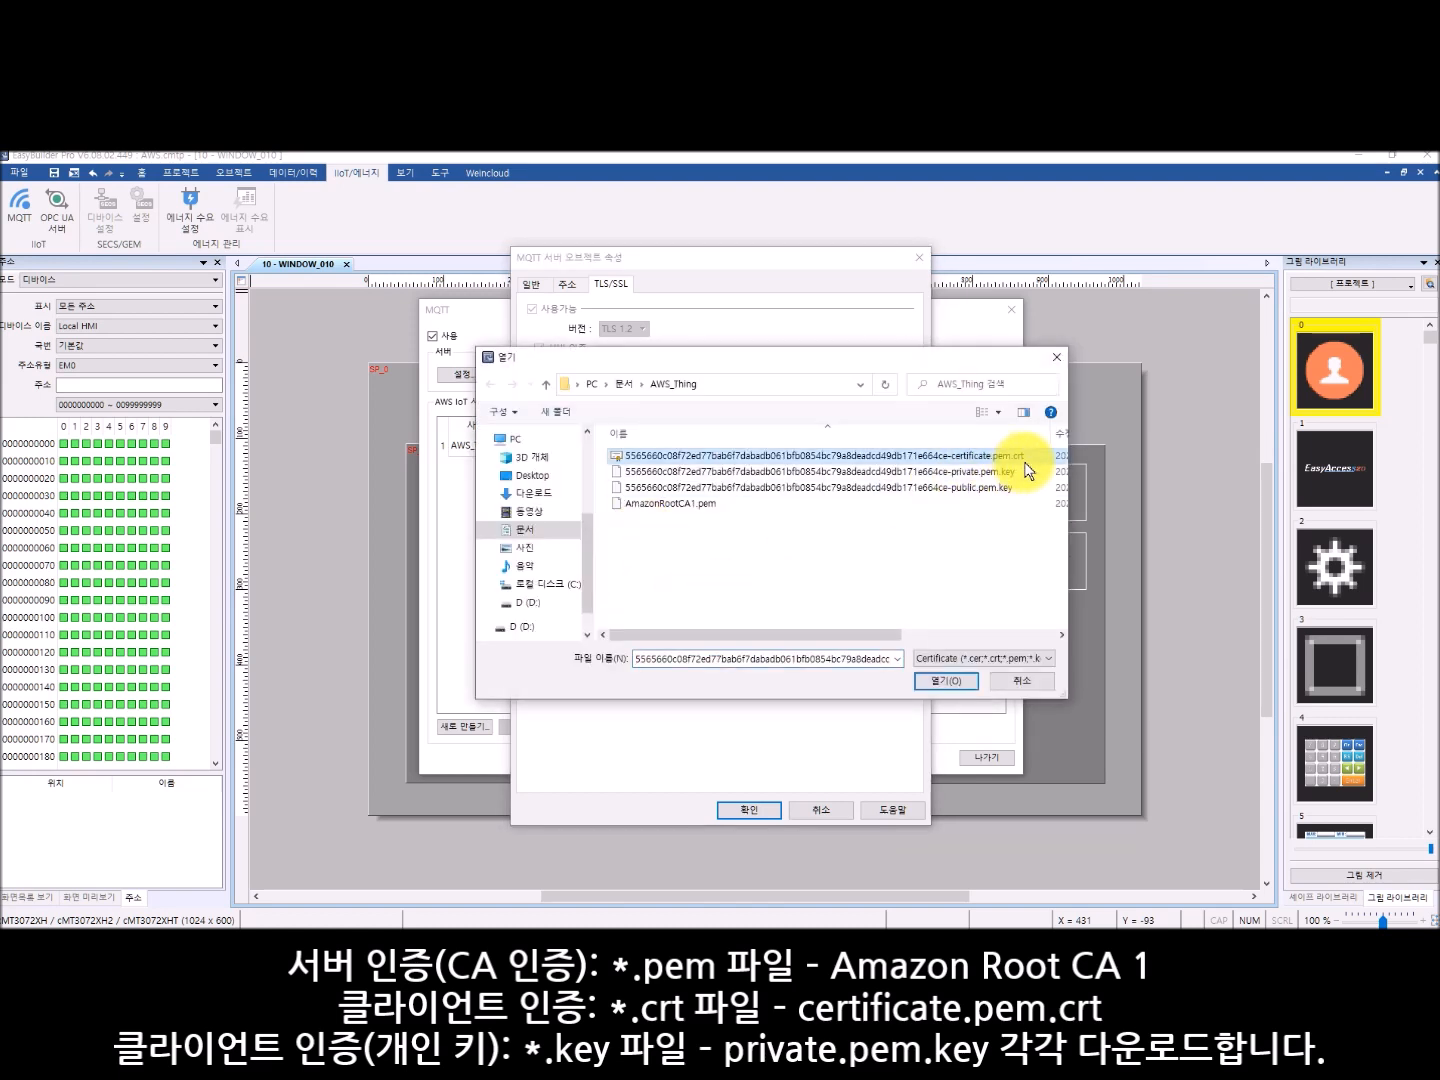
left_click(954, 690)
left_click(646, 599)
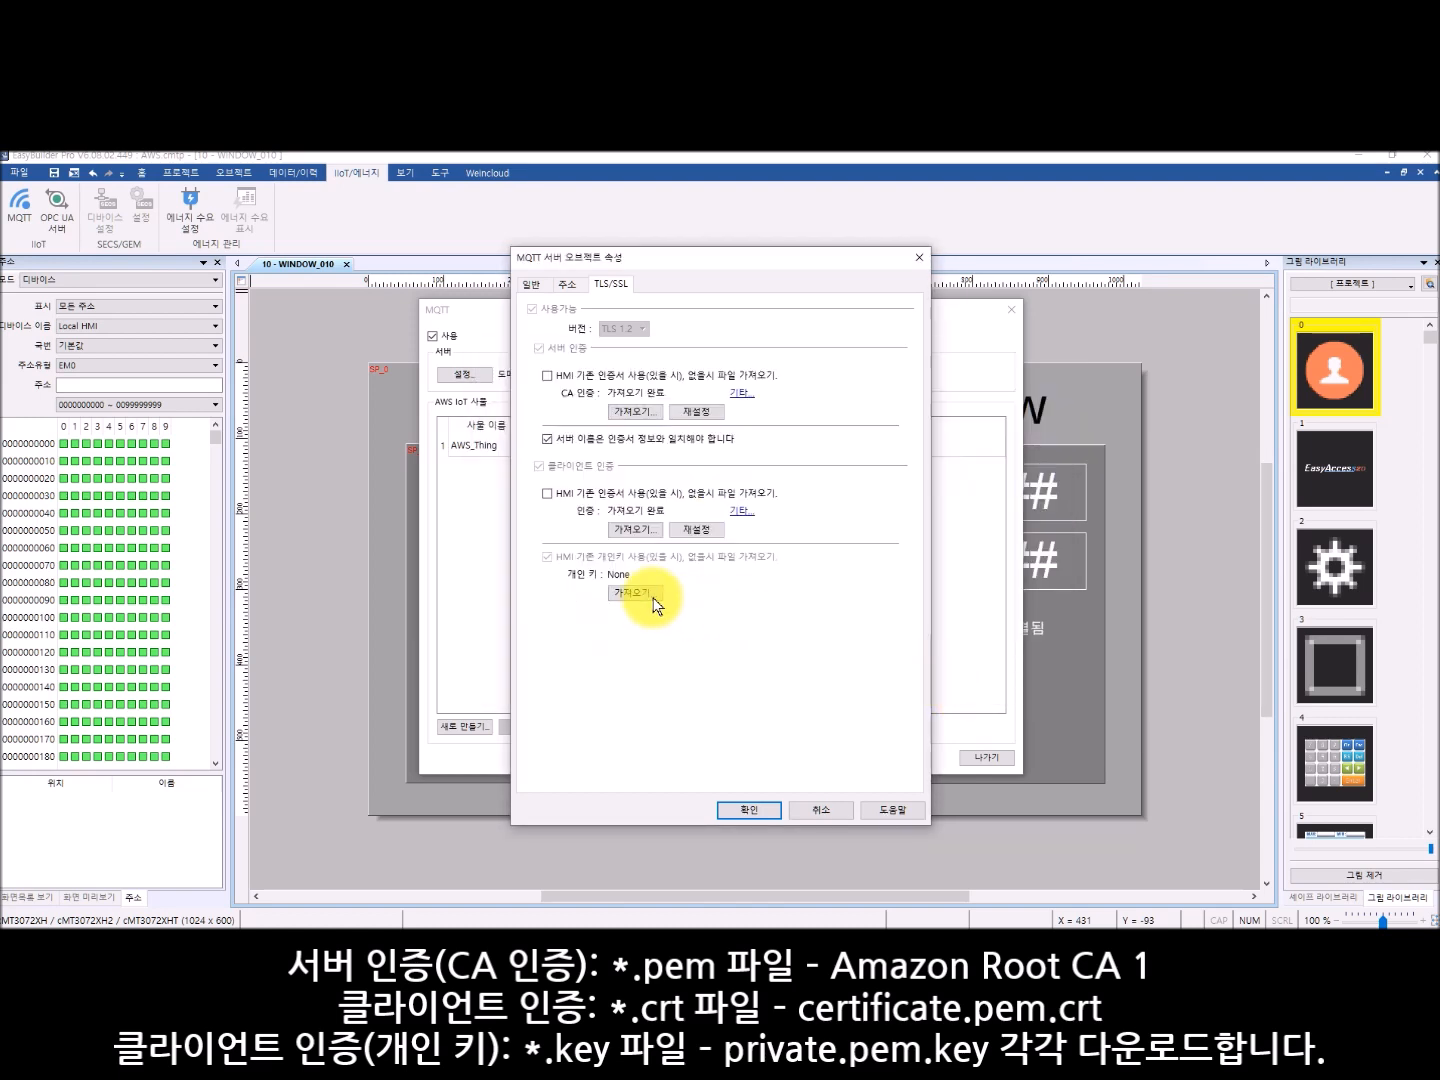
left_click(1029, 478)
left_click(946, 680)
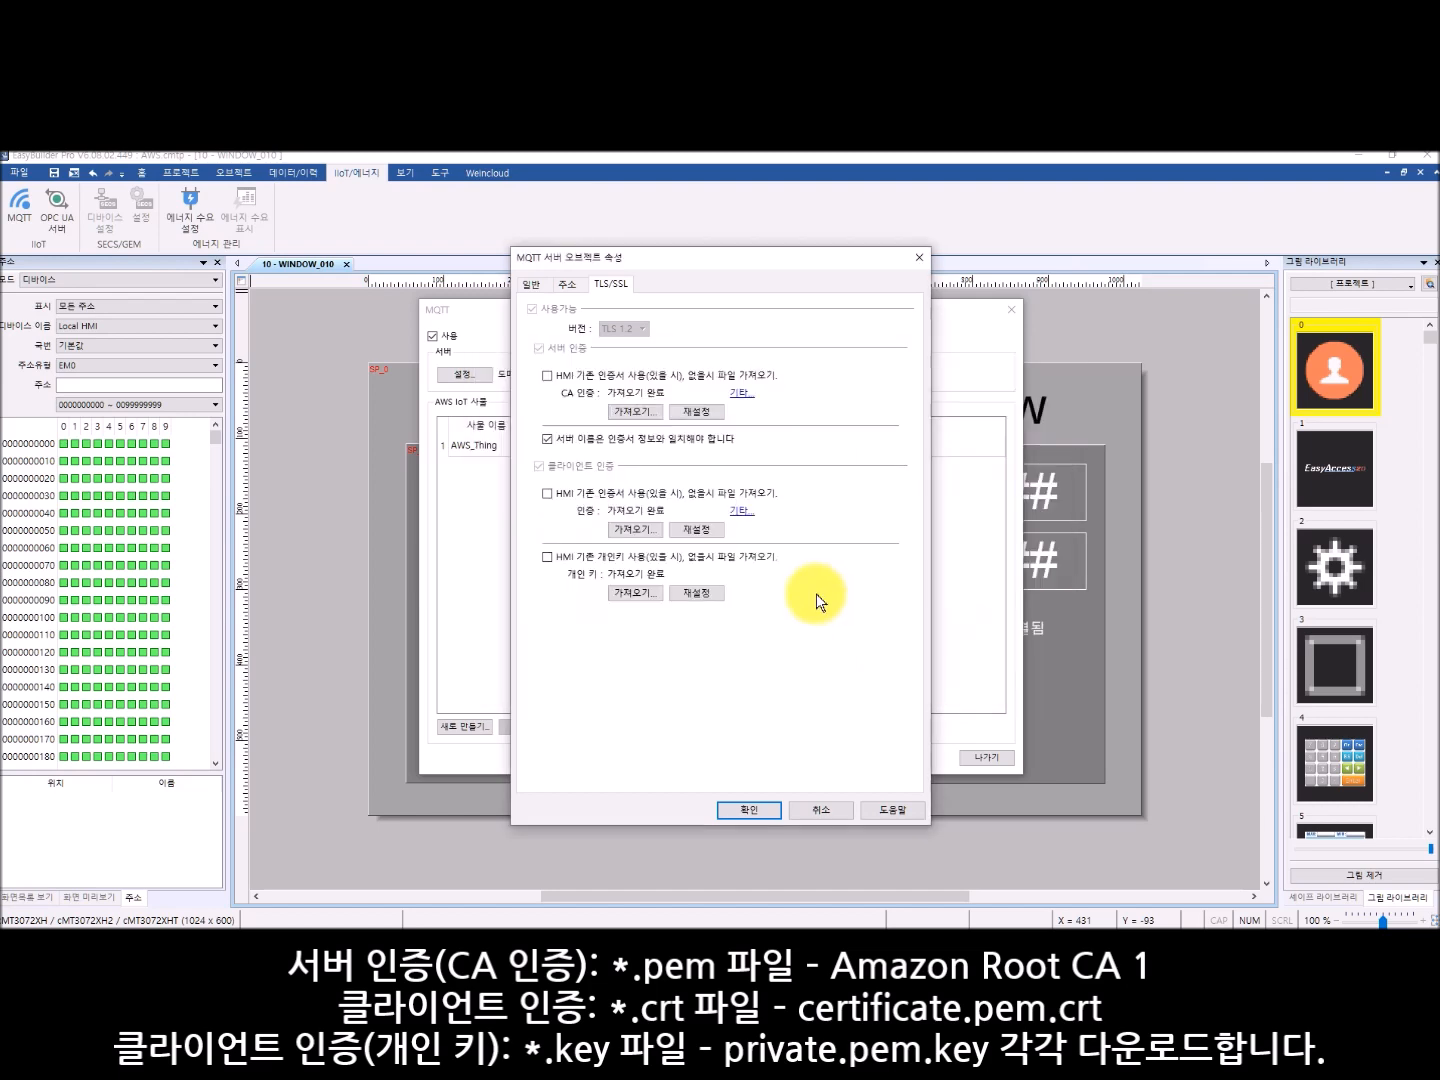
left_click(751, 809)
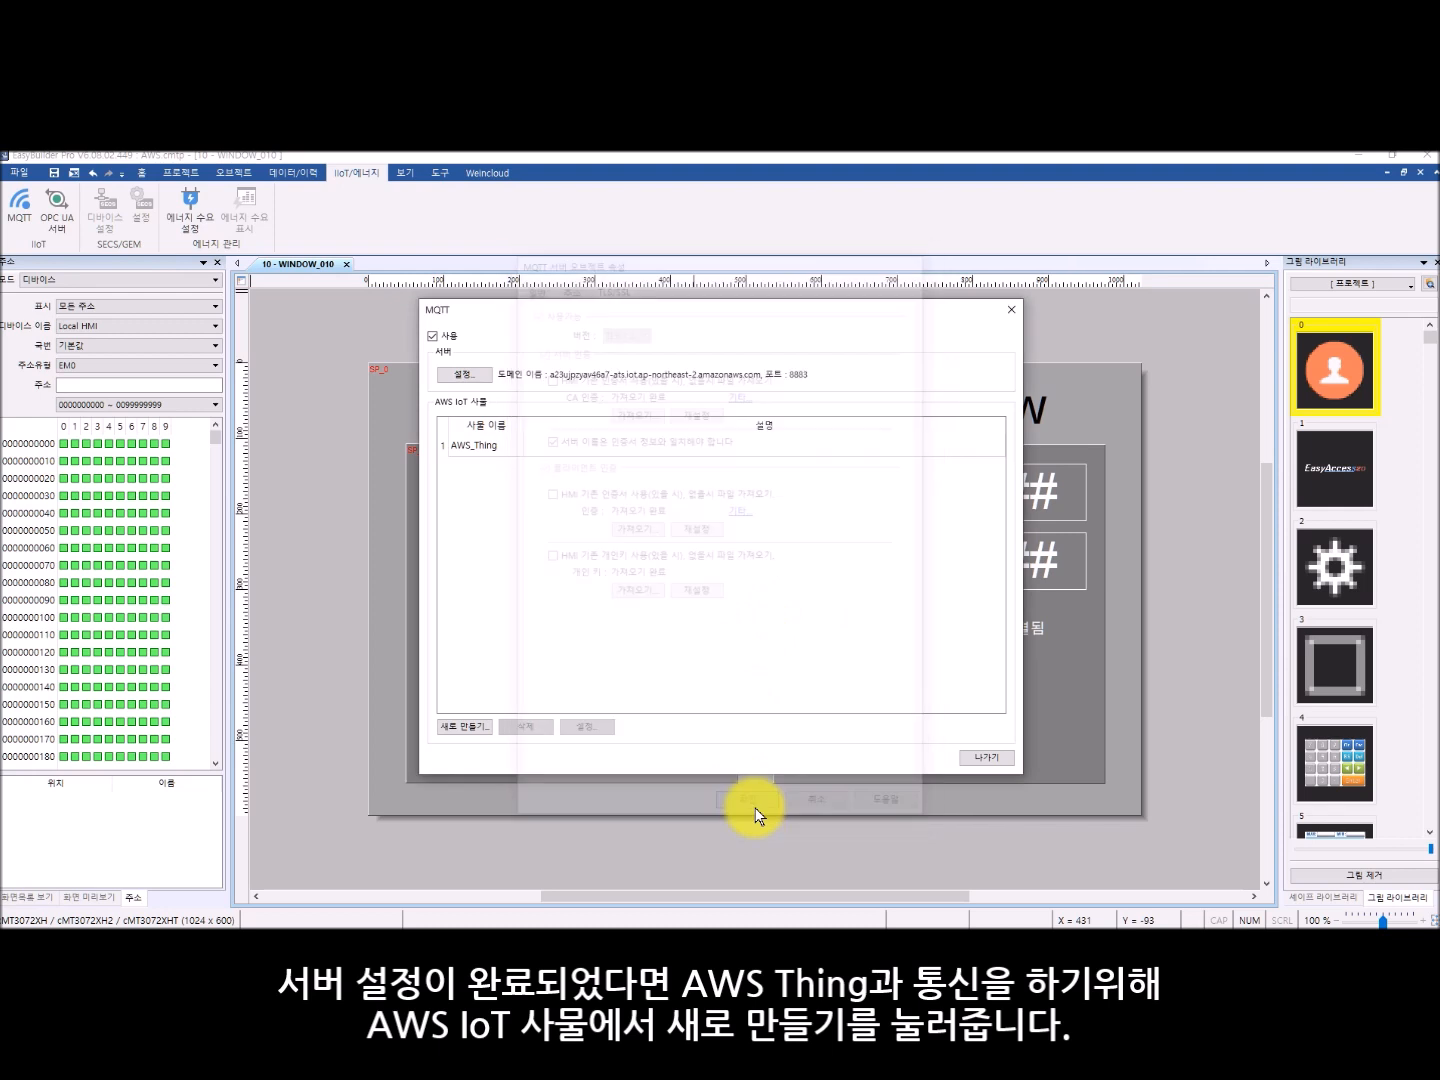
- Open the settings of the AWS_Thing entry in the AWS IoT thing list, keep its name, and select QoS 1
left_click(505, 447)
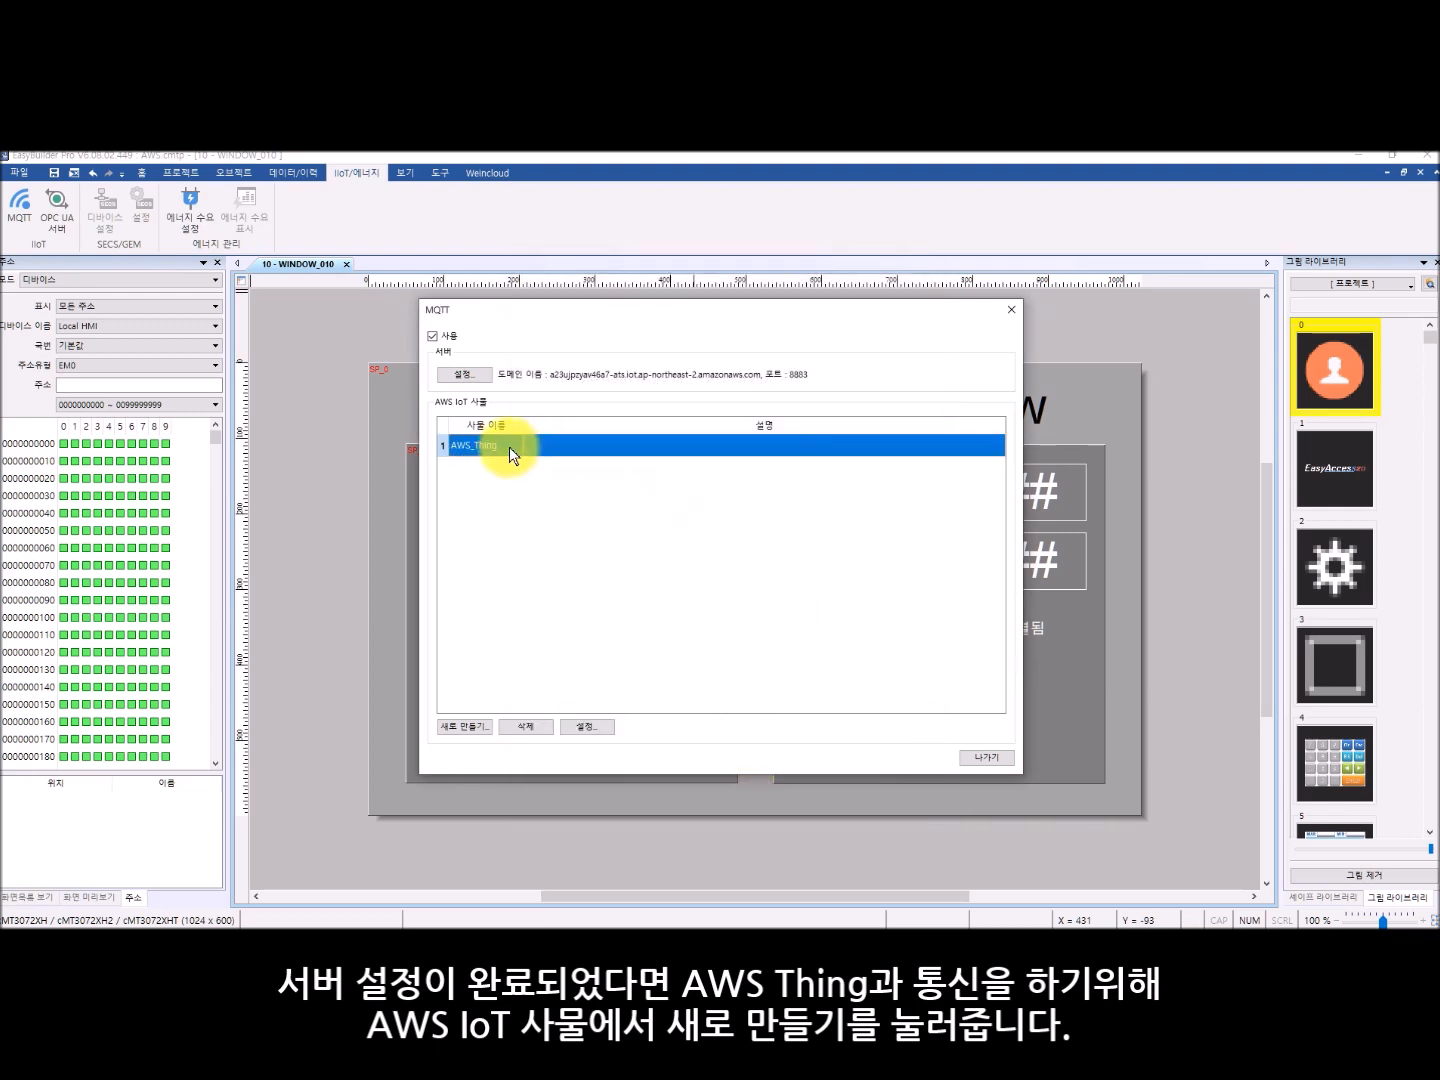
left_click(589, 728)
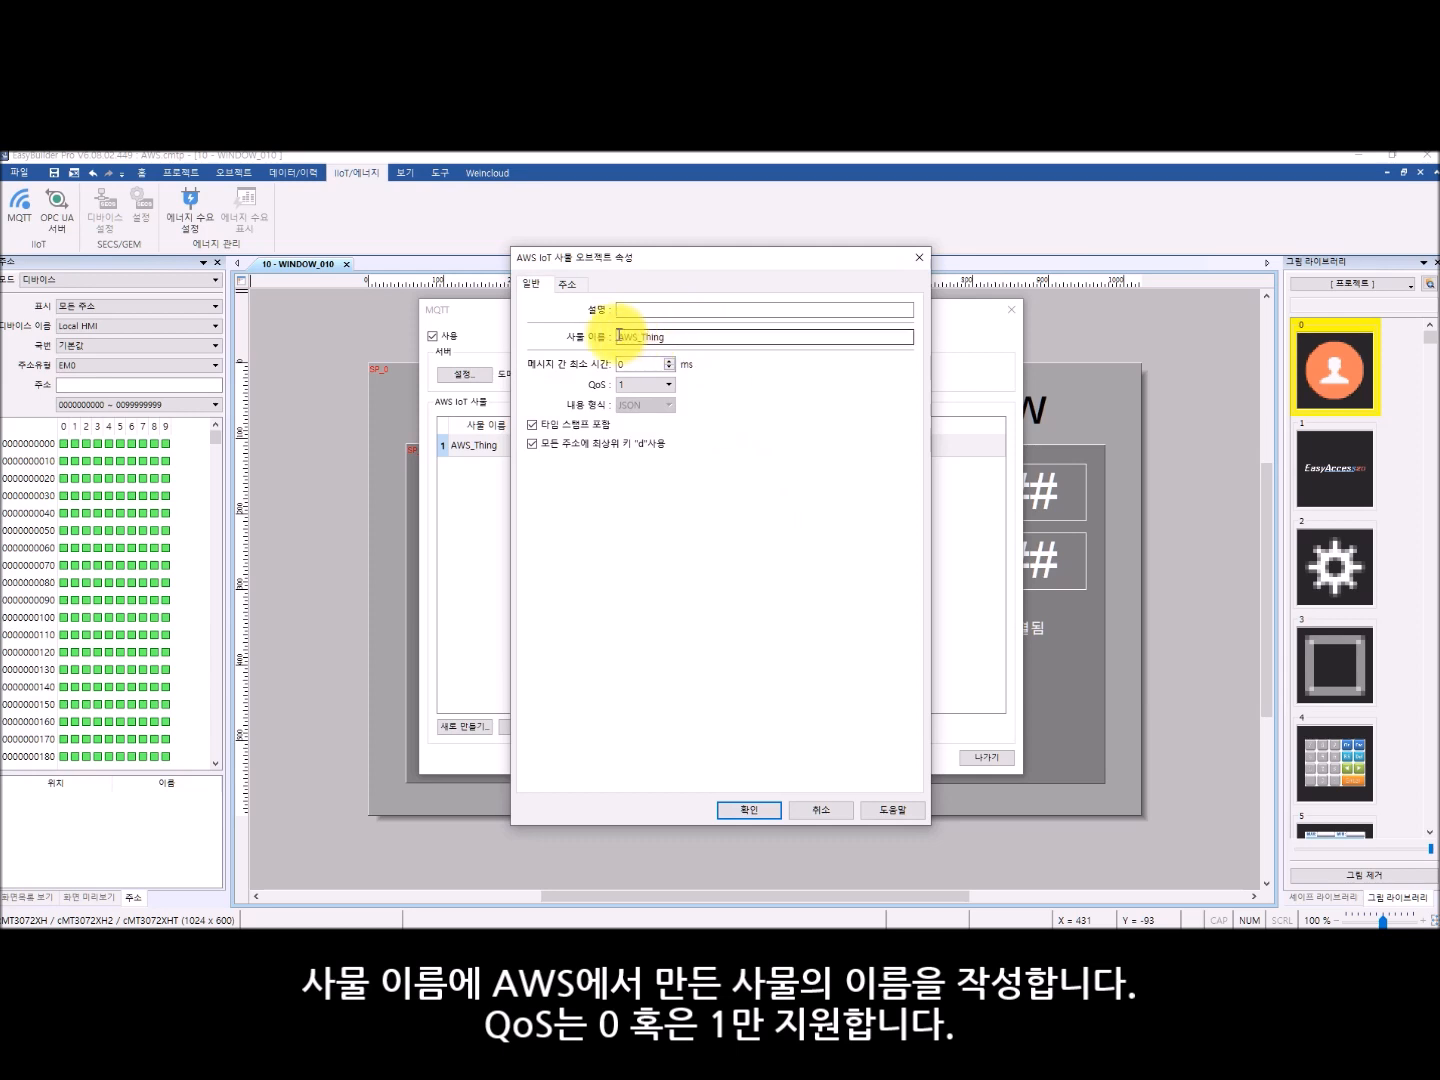
left_click_drag(621, 338, 719, 339)
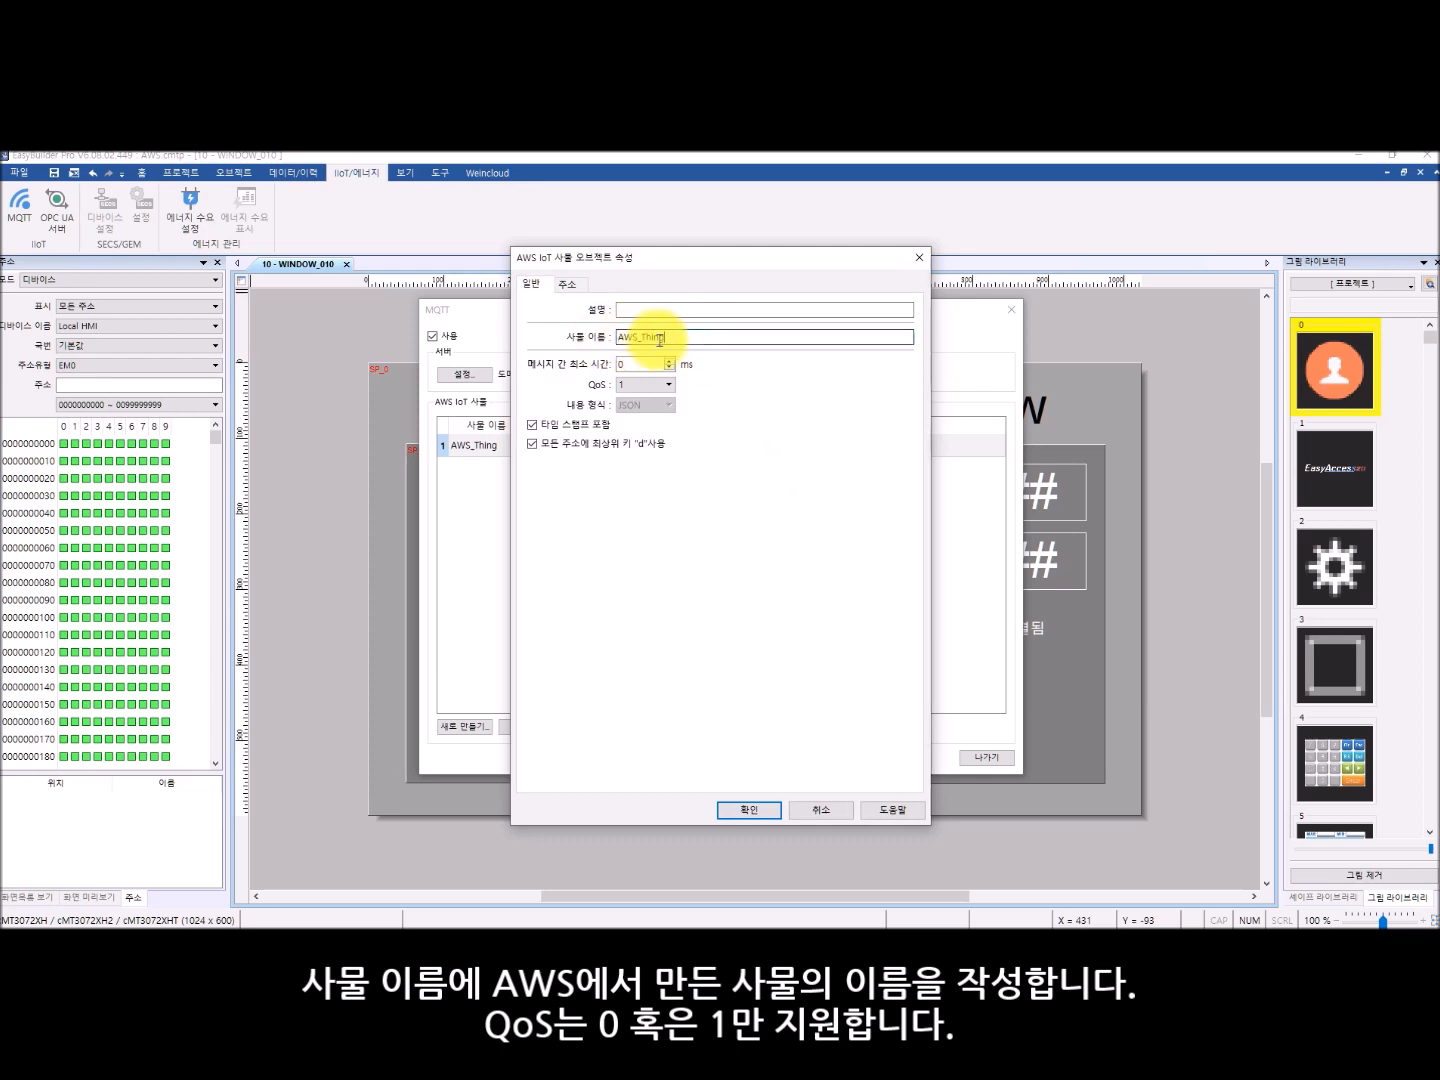
left_click(669, 386)
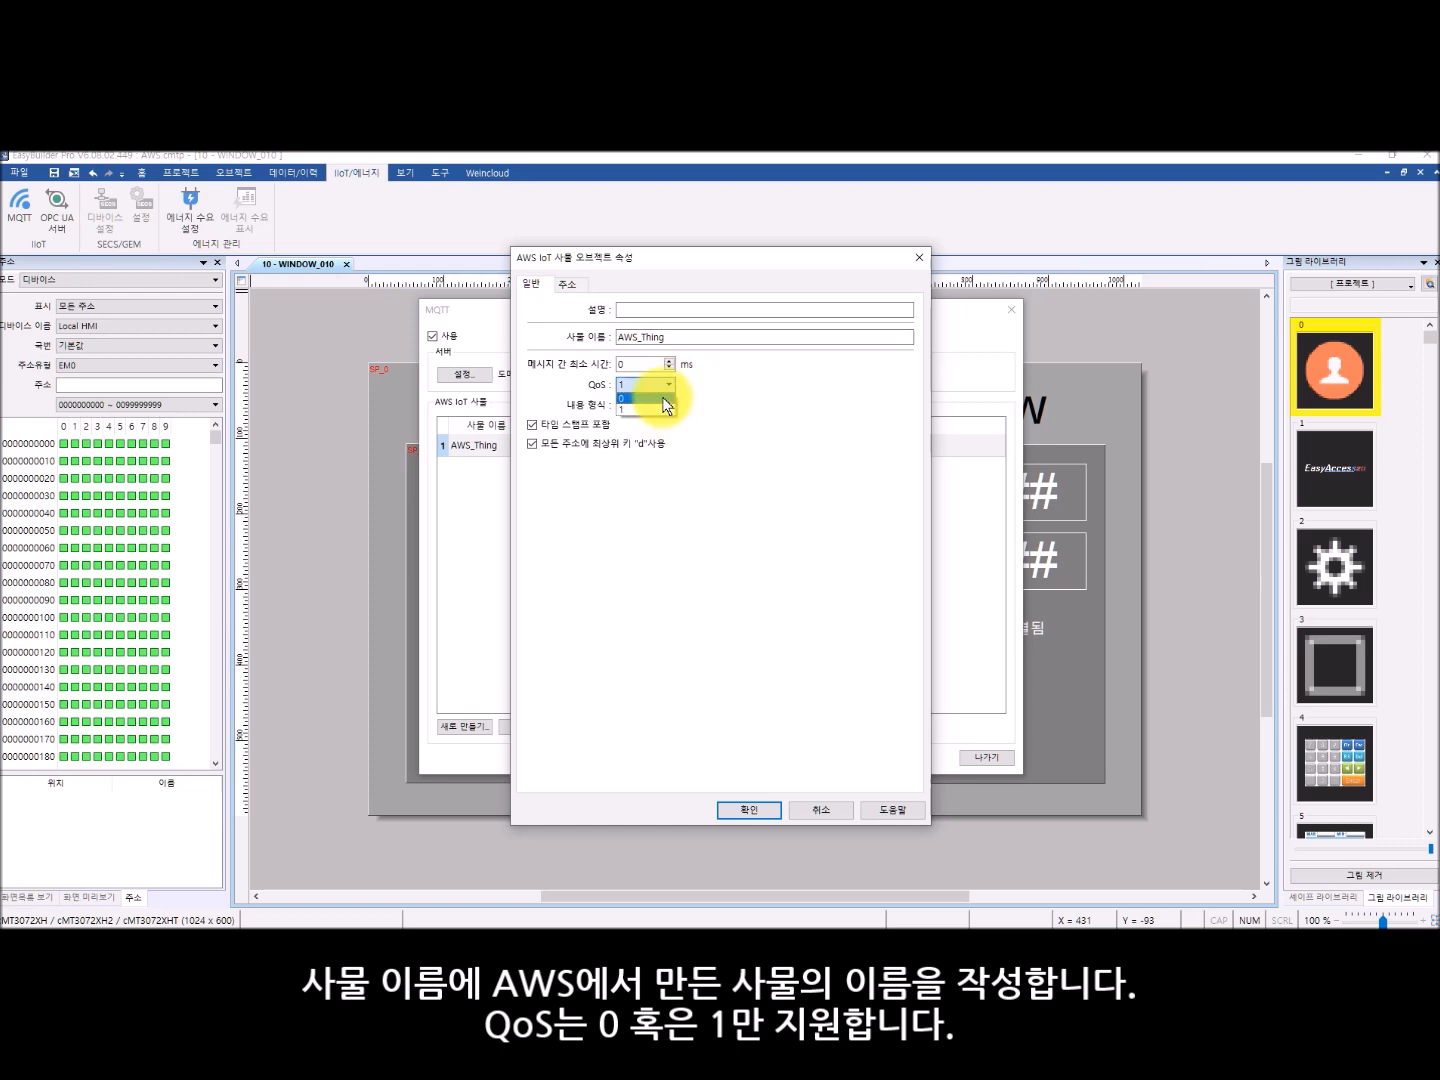
left_click(660, 411)
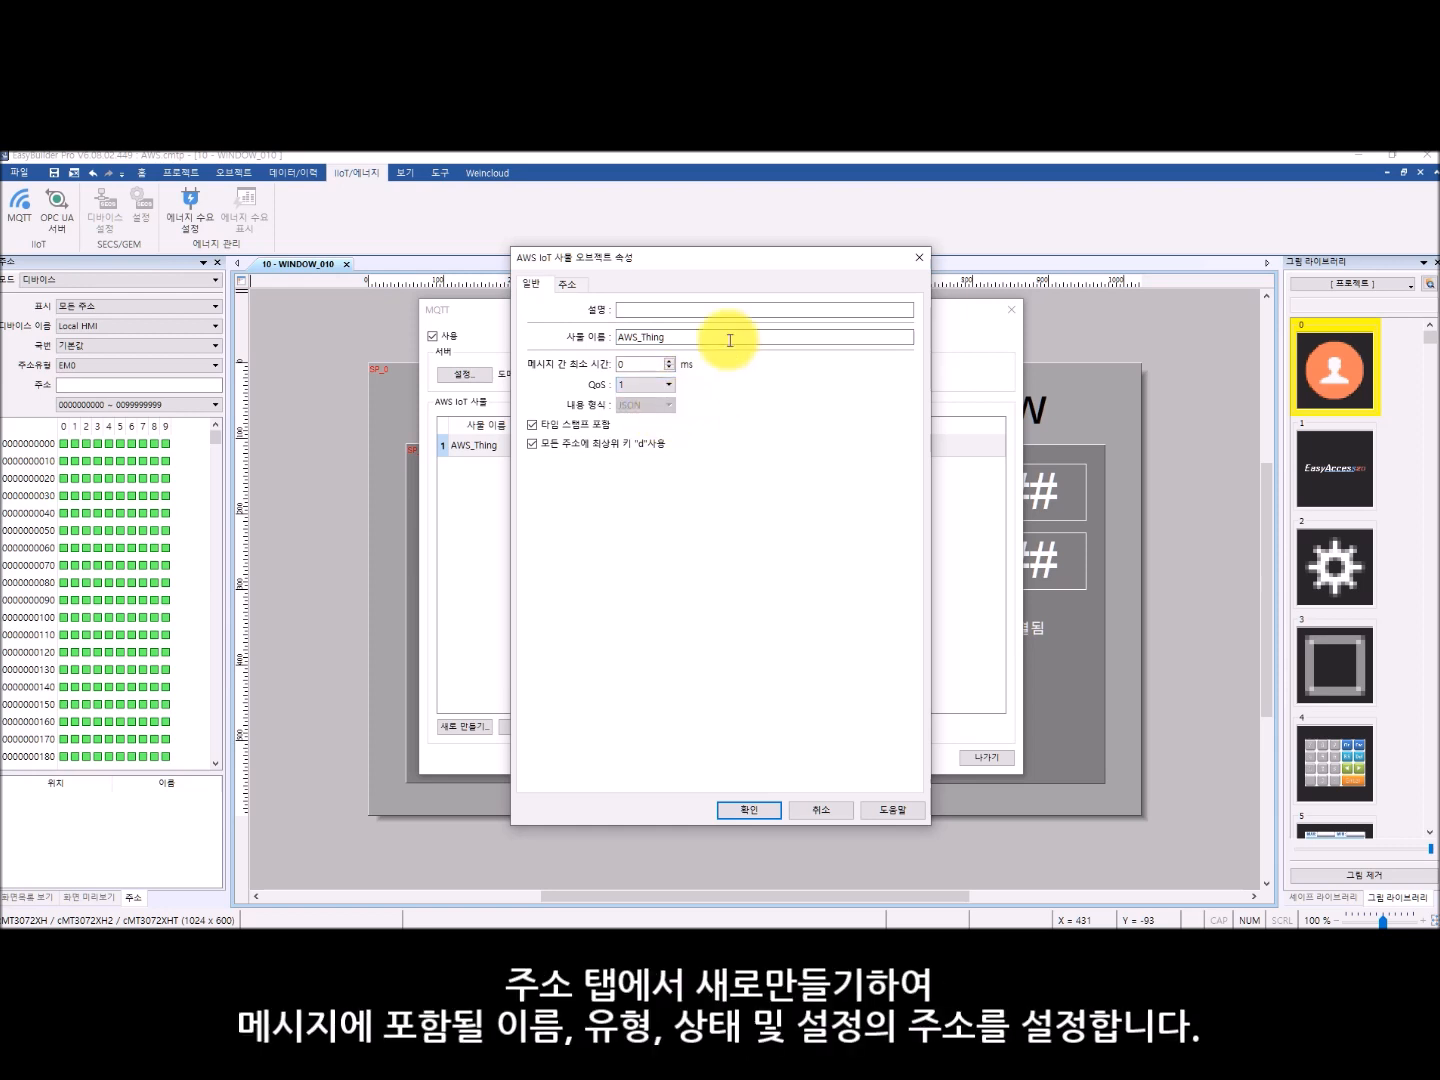
- Open the default1 address entry of AWS_Thing, keep its type as bit with state address LB-100 and setting address LB-101, and confirm both dialogs
left_click(574, 285)
left_click(552, 327)
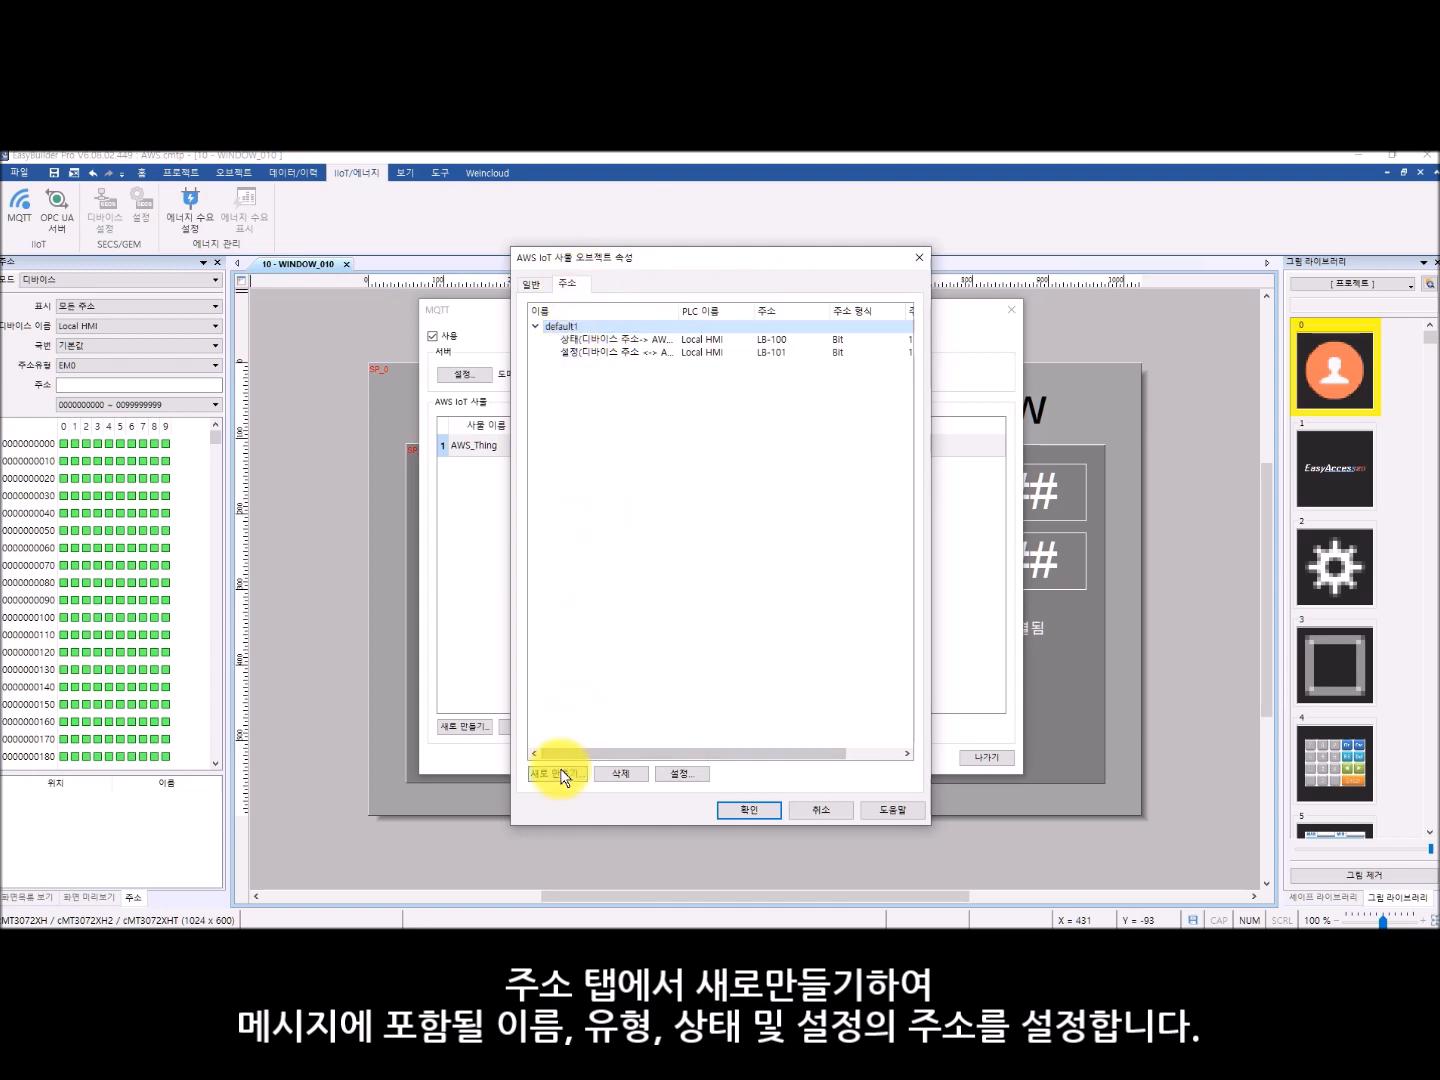
left_click(680, 773)
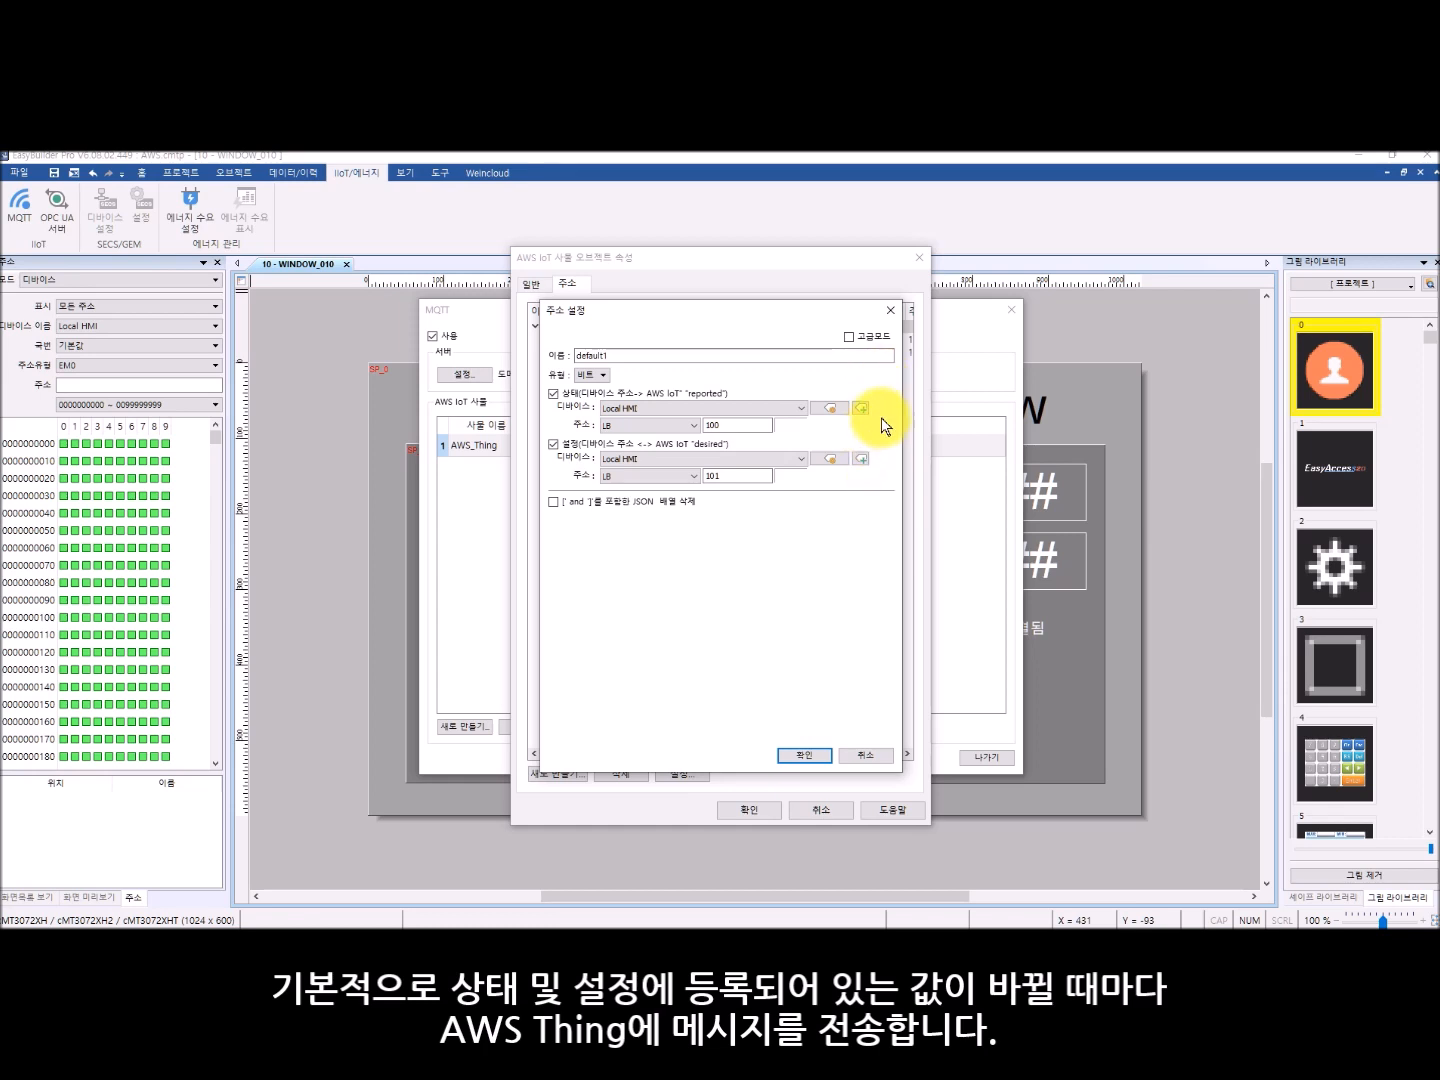
left_click(591, 376)
left_click(595, 399)
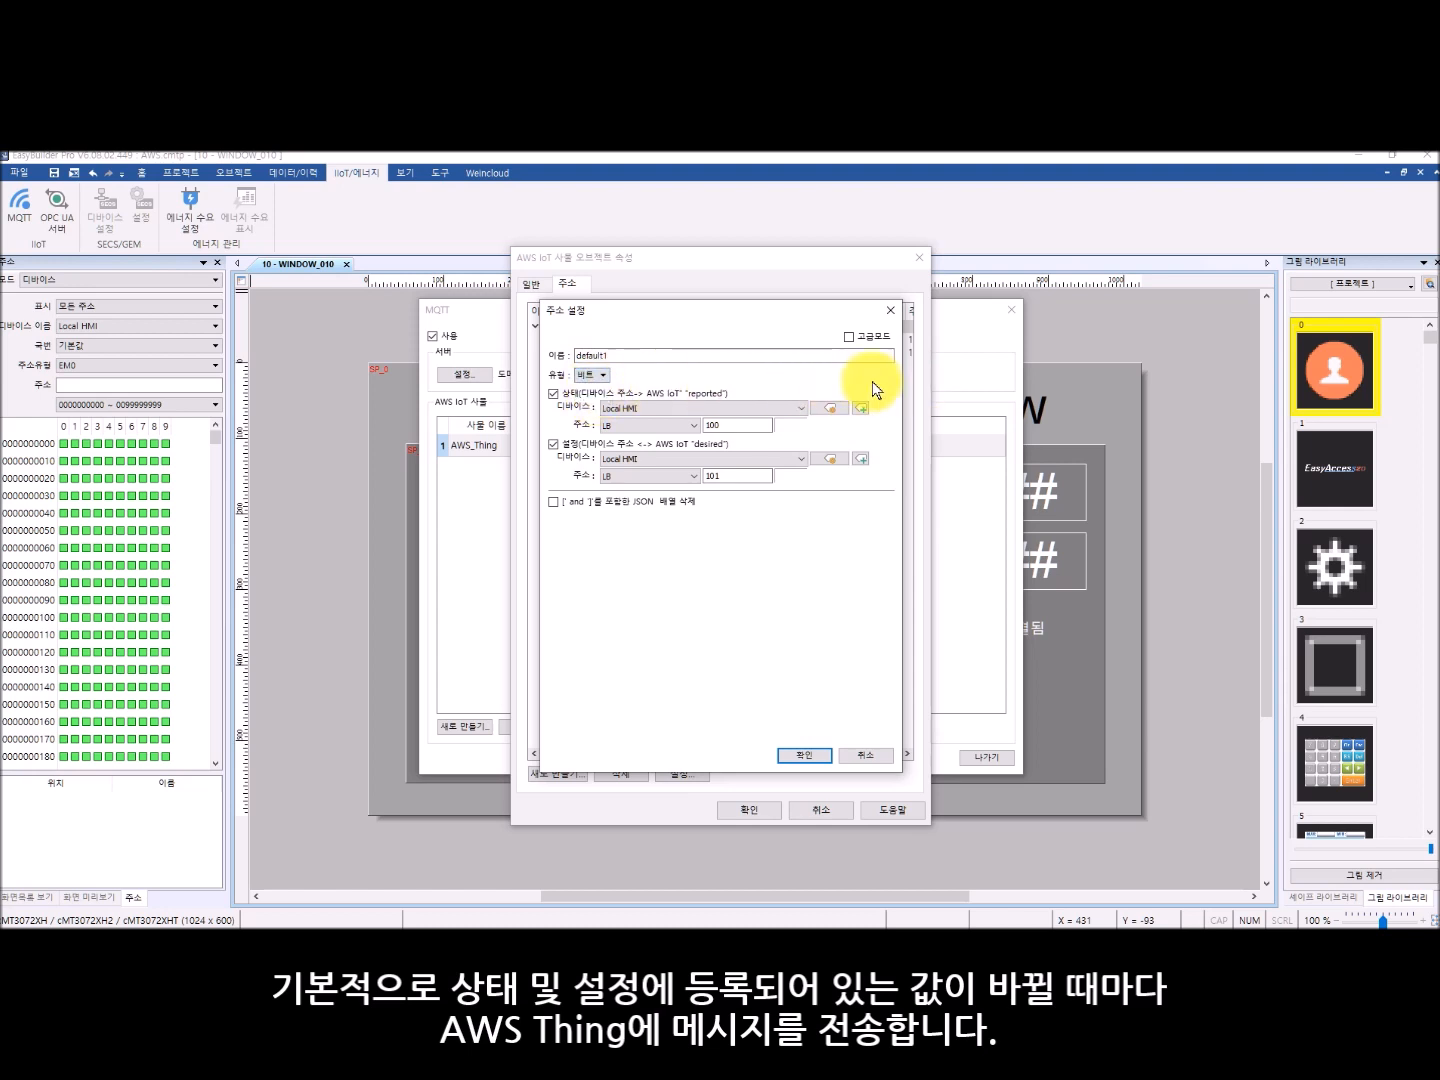
left_click(806, 757)
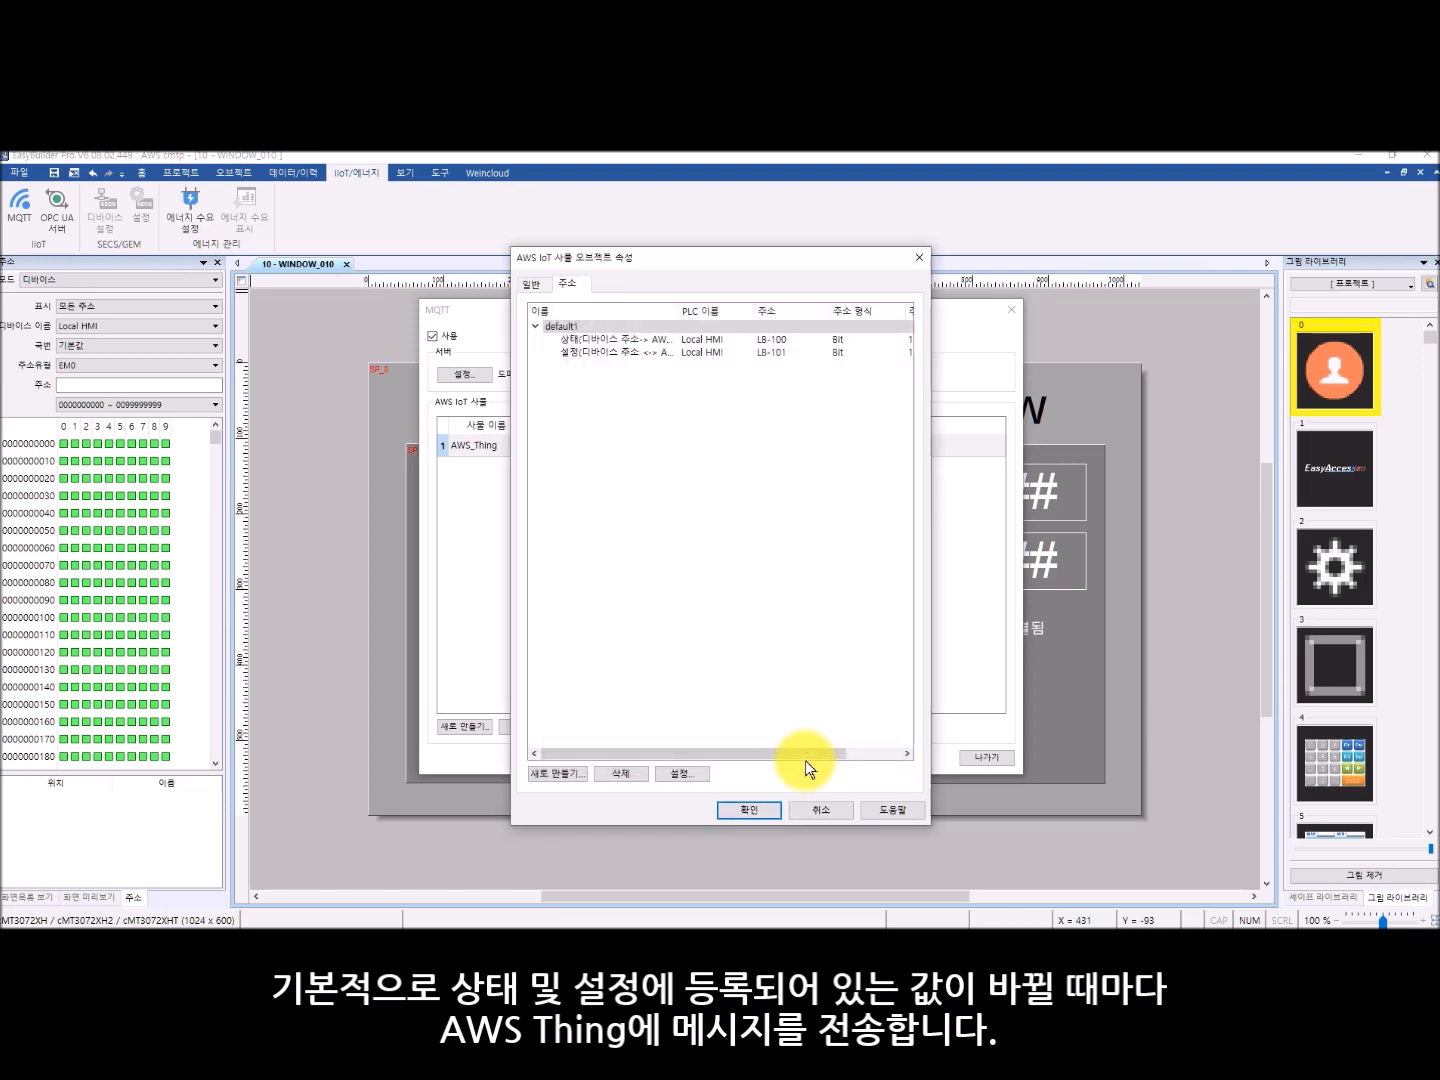
left_click(765, 812)
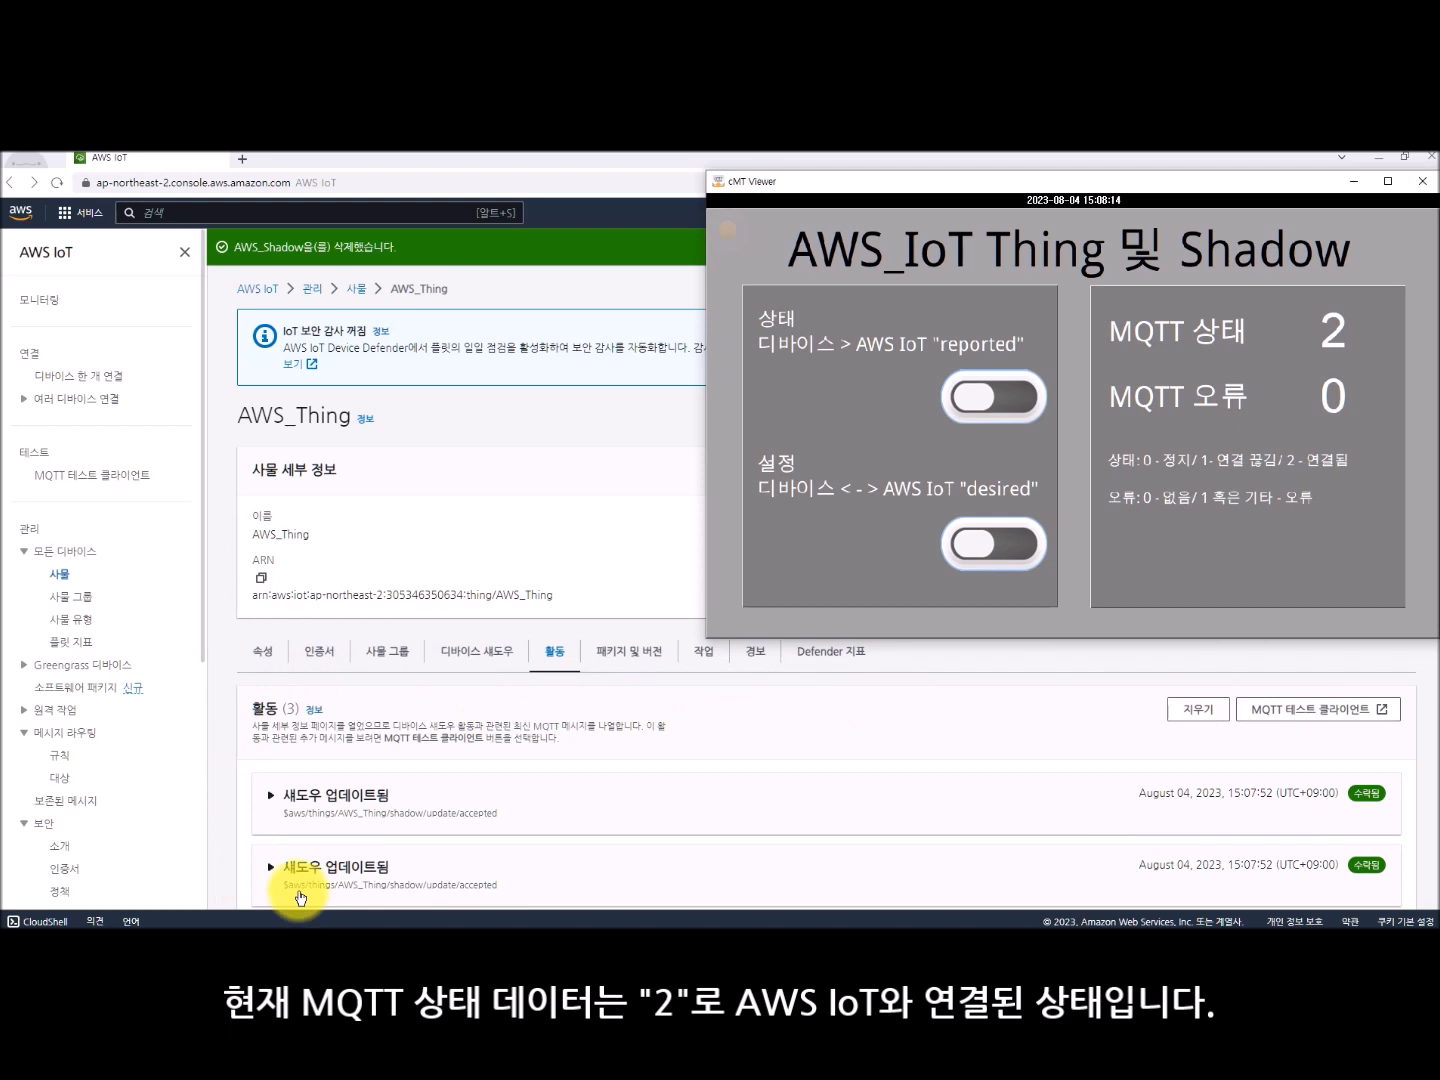
- In cMT Viewer, turn the "reported" switch on and off, and expand the newest shadow update in the AWS_Thing activity list to read its message
left_click(1011, 405)
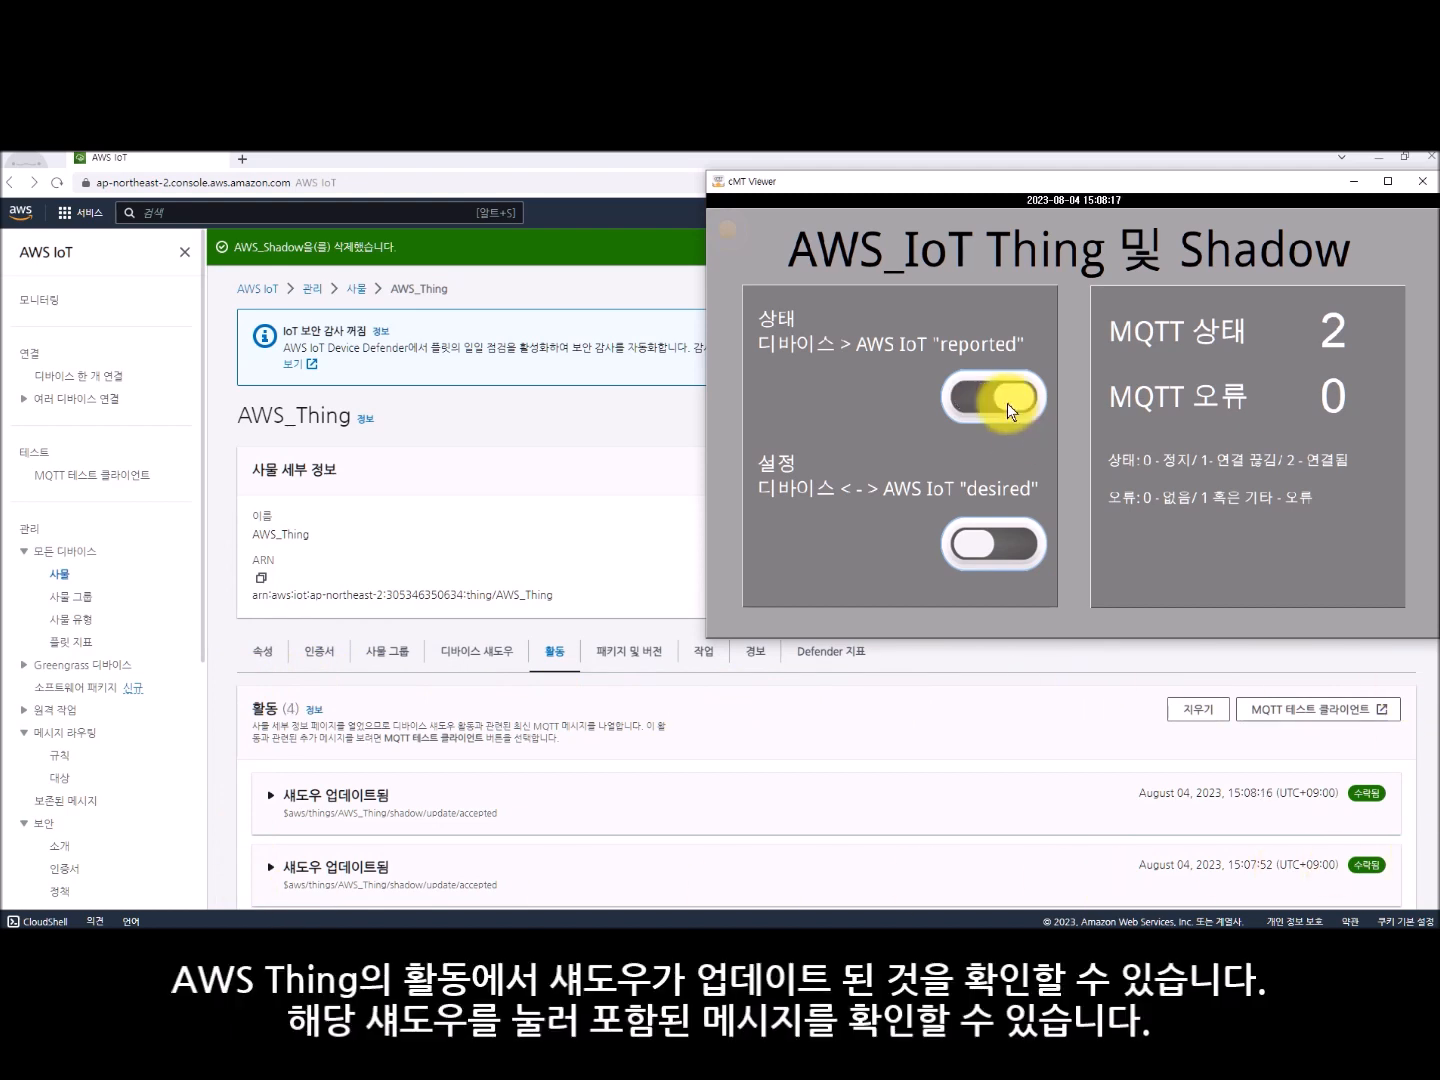
left_click(1007, 403)
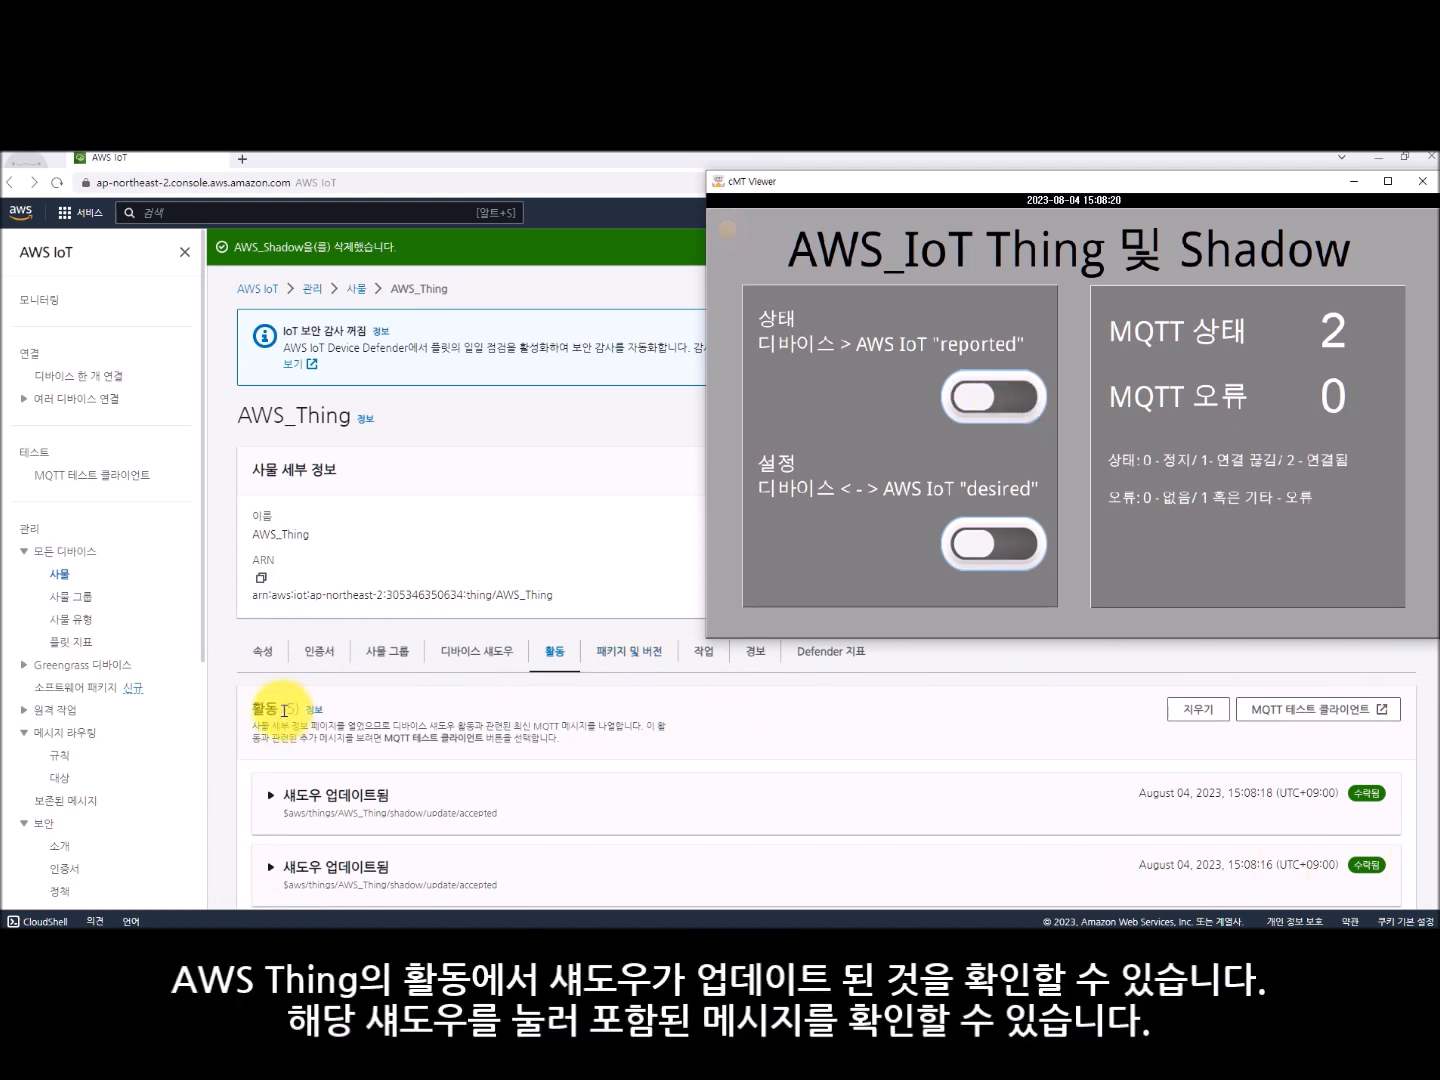
left_click(516, 699)
left_click(468, 810)
scroll(826, 685, "down", 5)
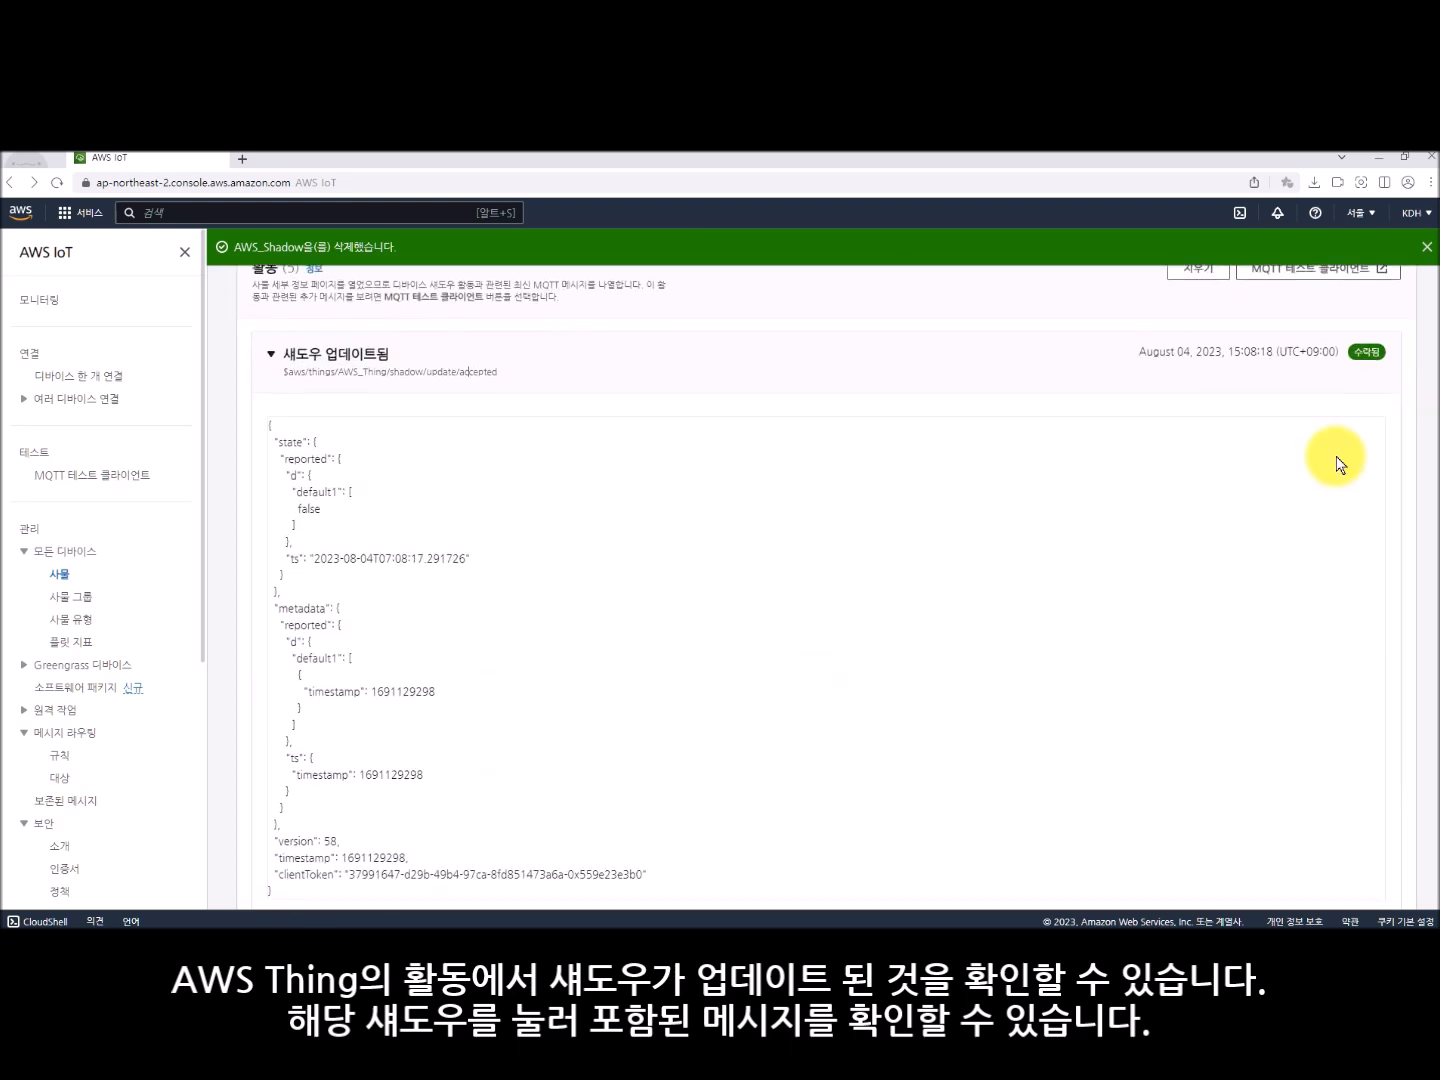
scroll(1427, 440, "down", 1)
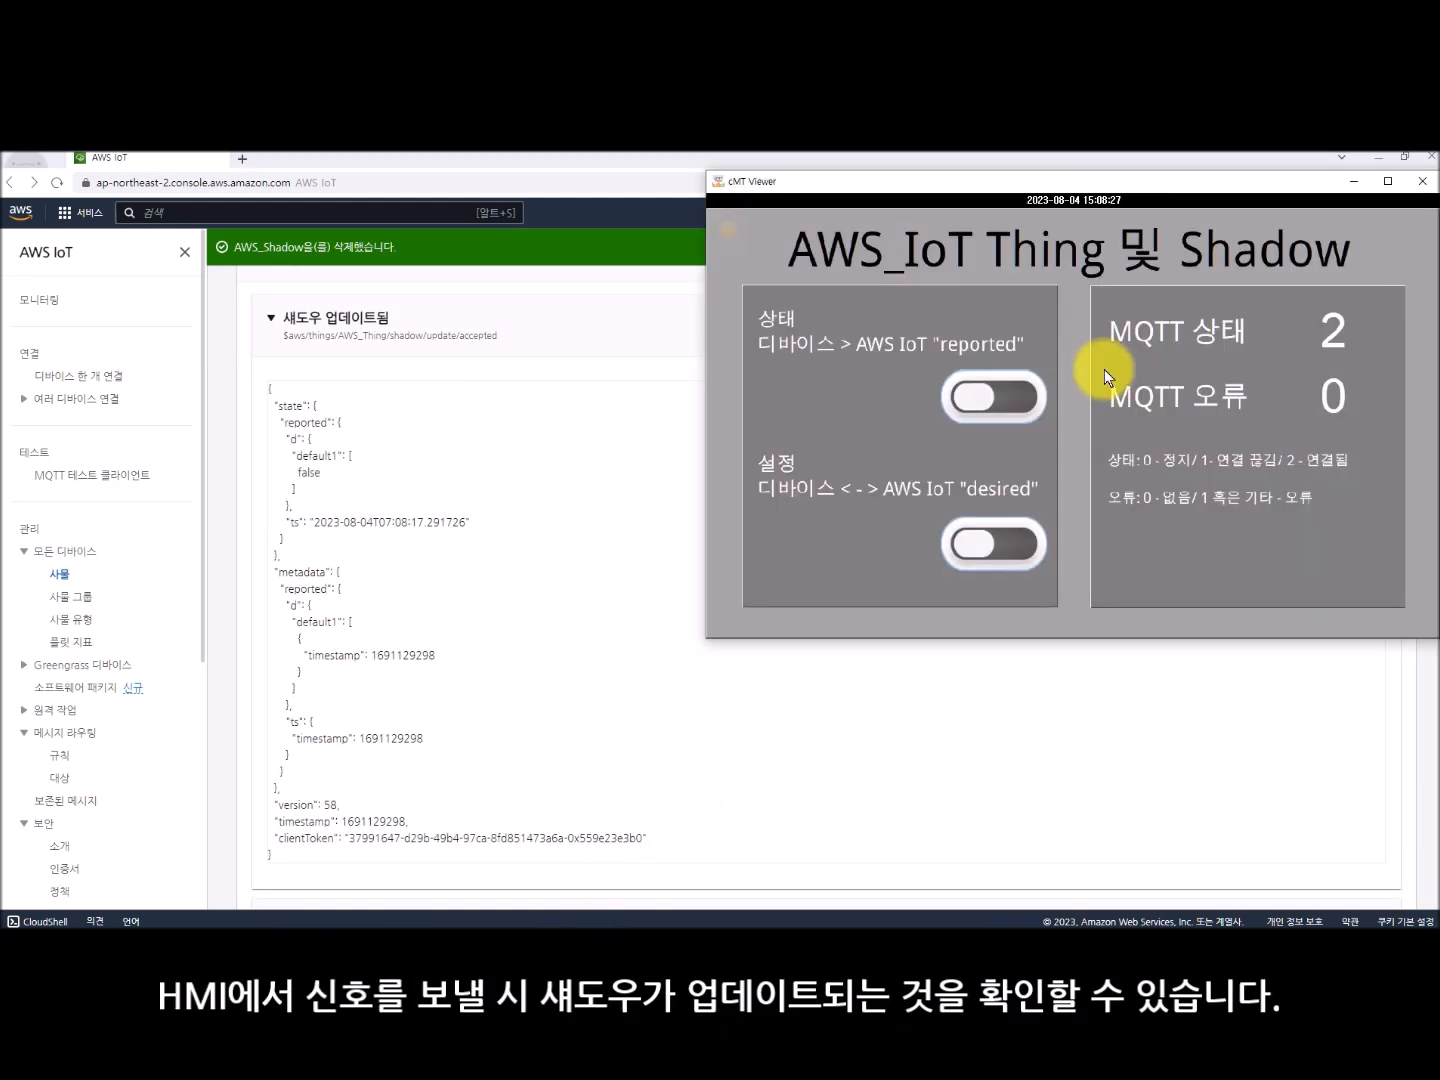
- Turn on the "reported" switch on the HMI and cycle the "desired" switch on and off twice to send shadow updates
left_click(1004, 395)
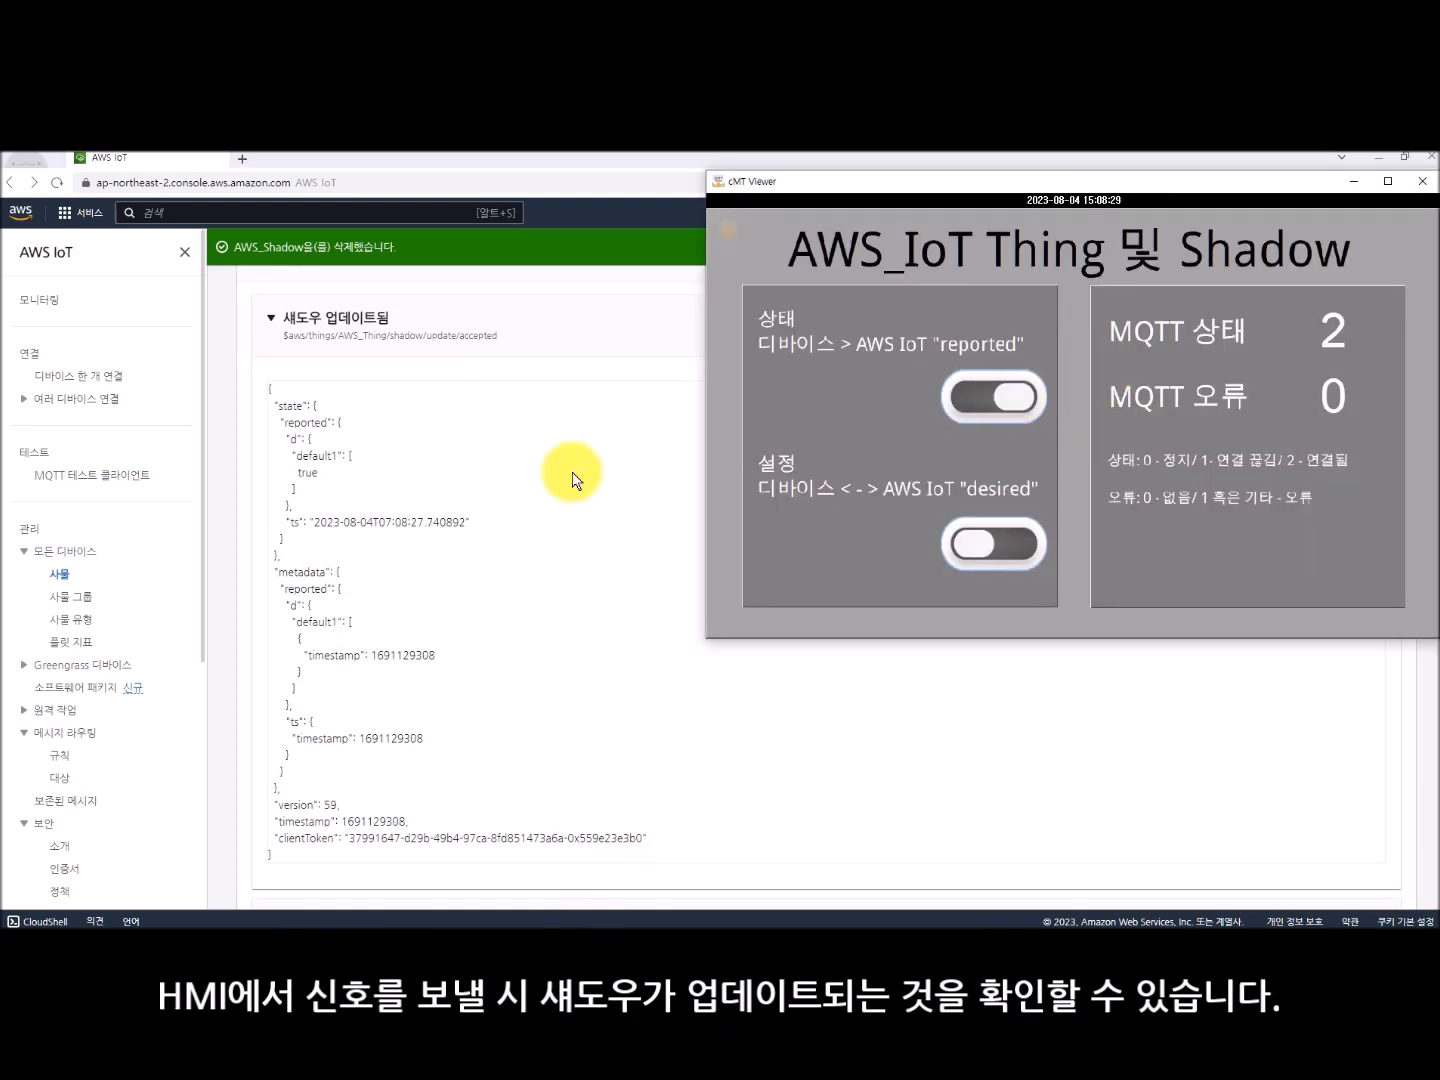
left_click(1014, 536)
left_click(1022, 546)
left_click(1027, 550)
left_click(1031, 553)
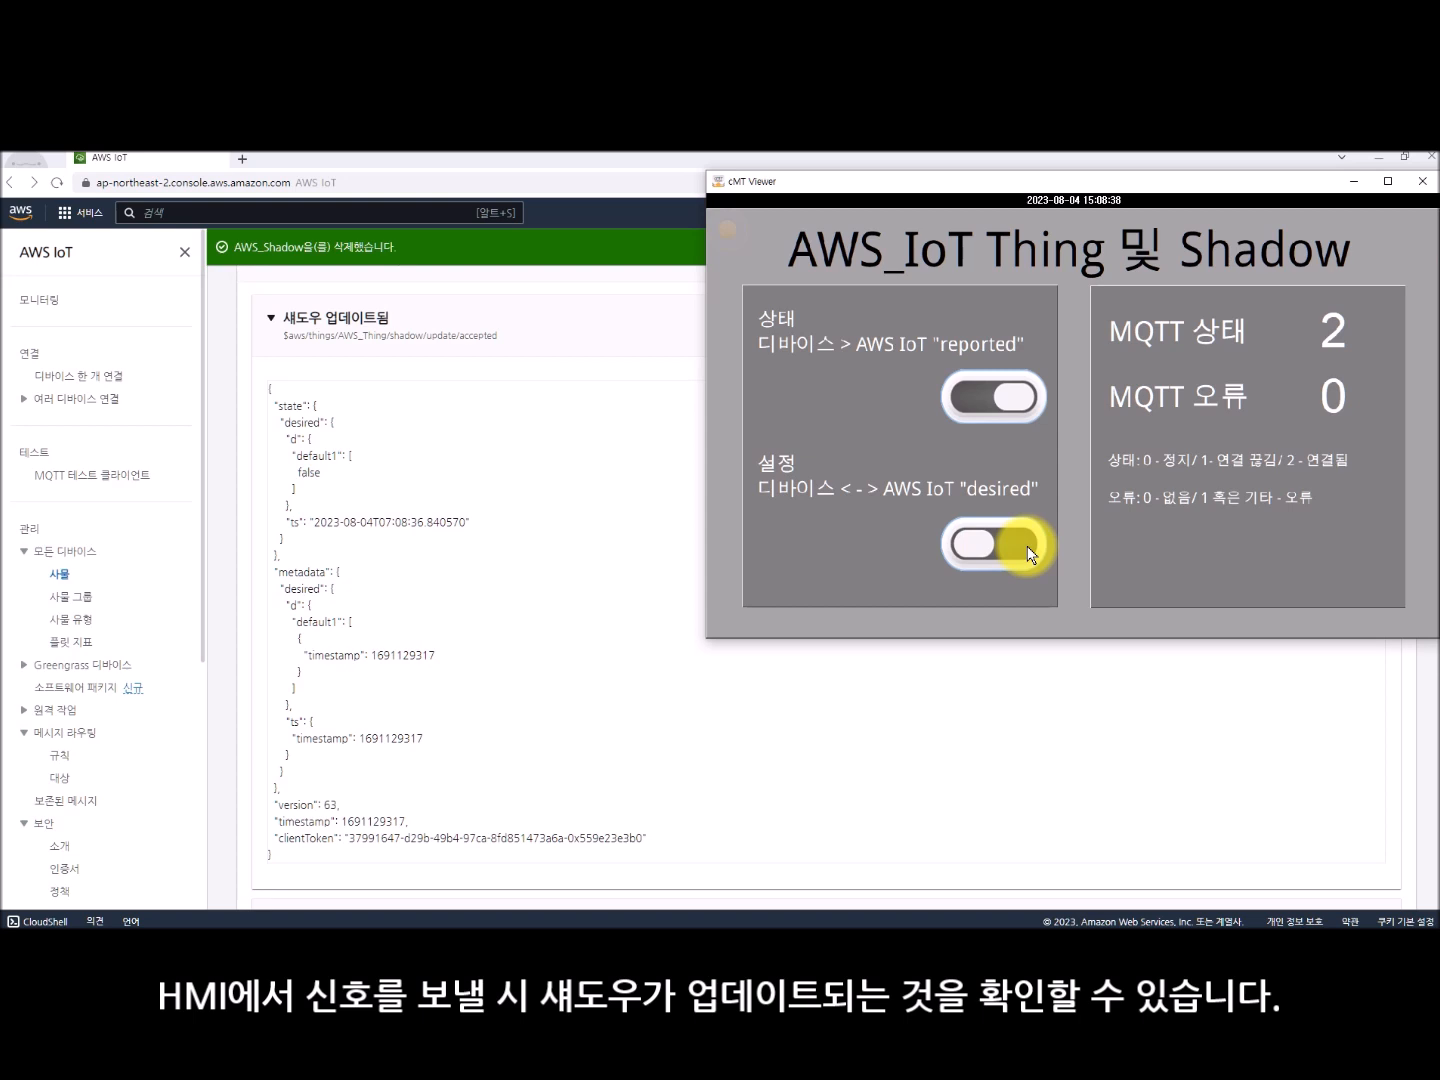
- Turn the "reported" switch off, cycle it once more, and cycle the "desired" switch on and off to compare their shadow messages
left_click(996, 392)
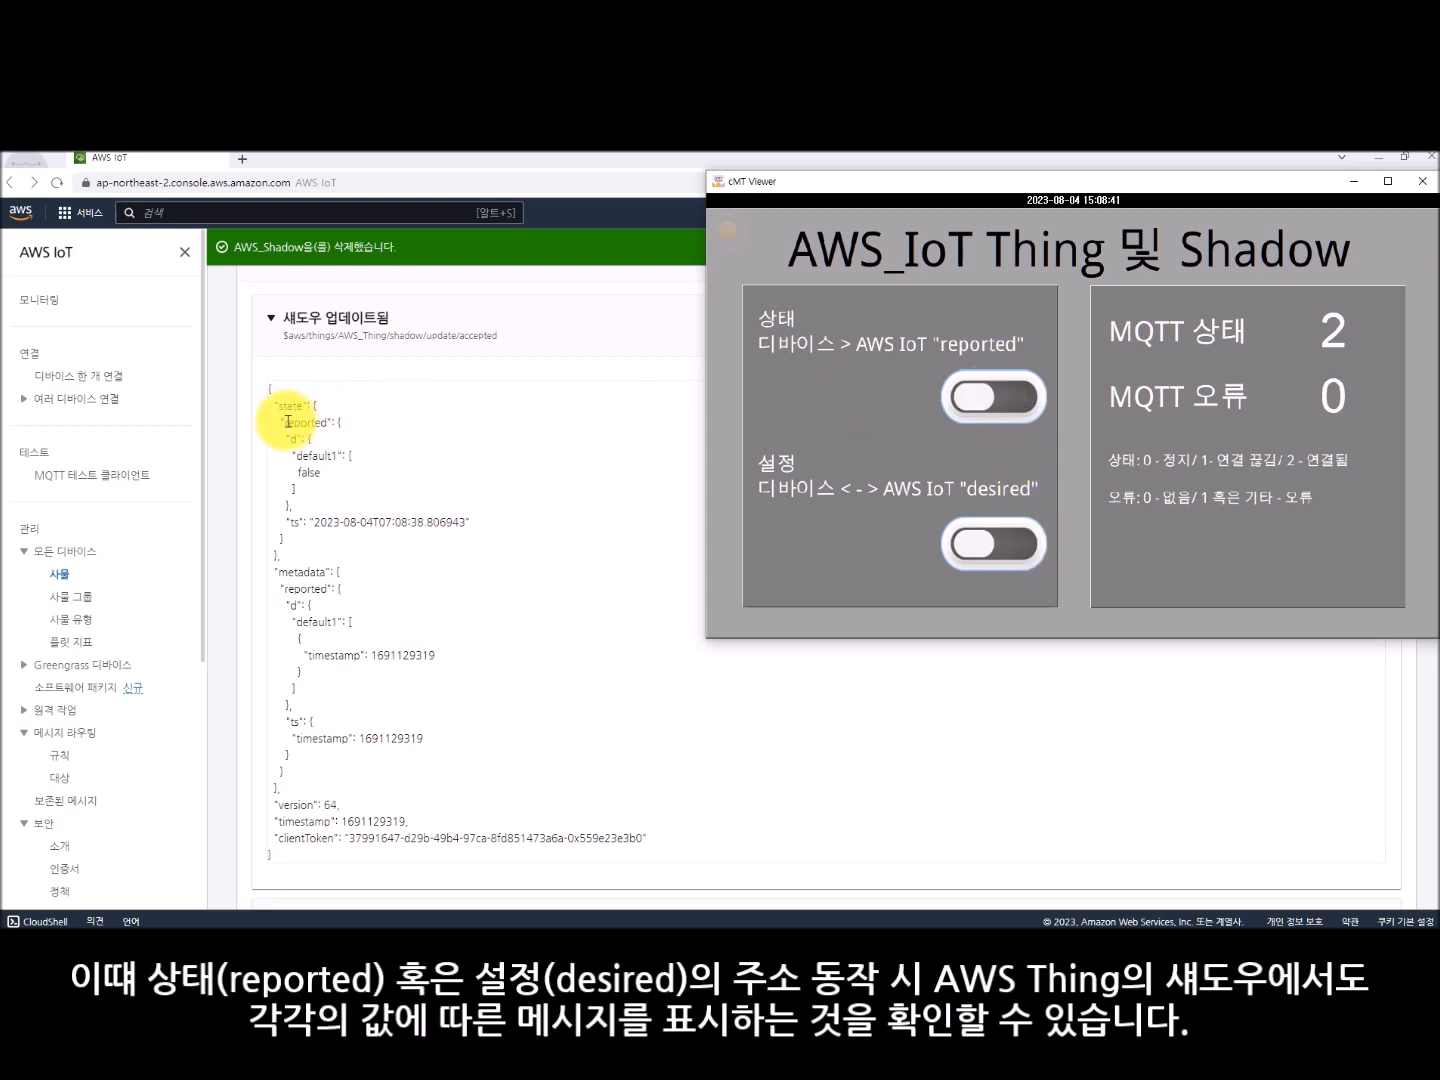
left_click(994, 397)
left_click(1009, 548)
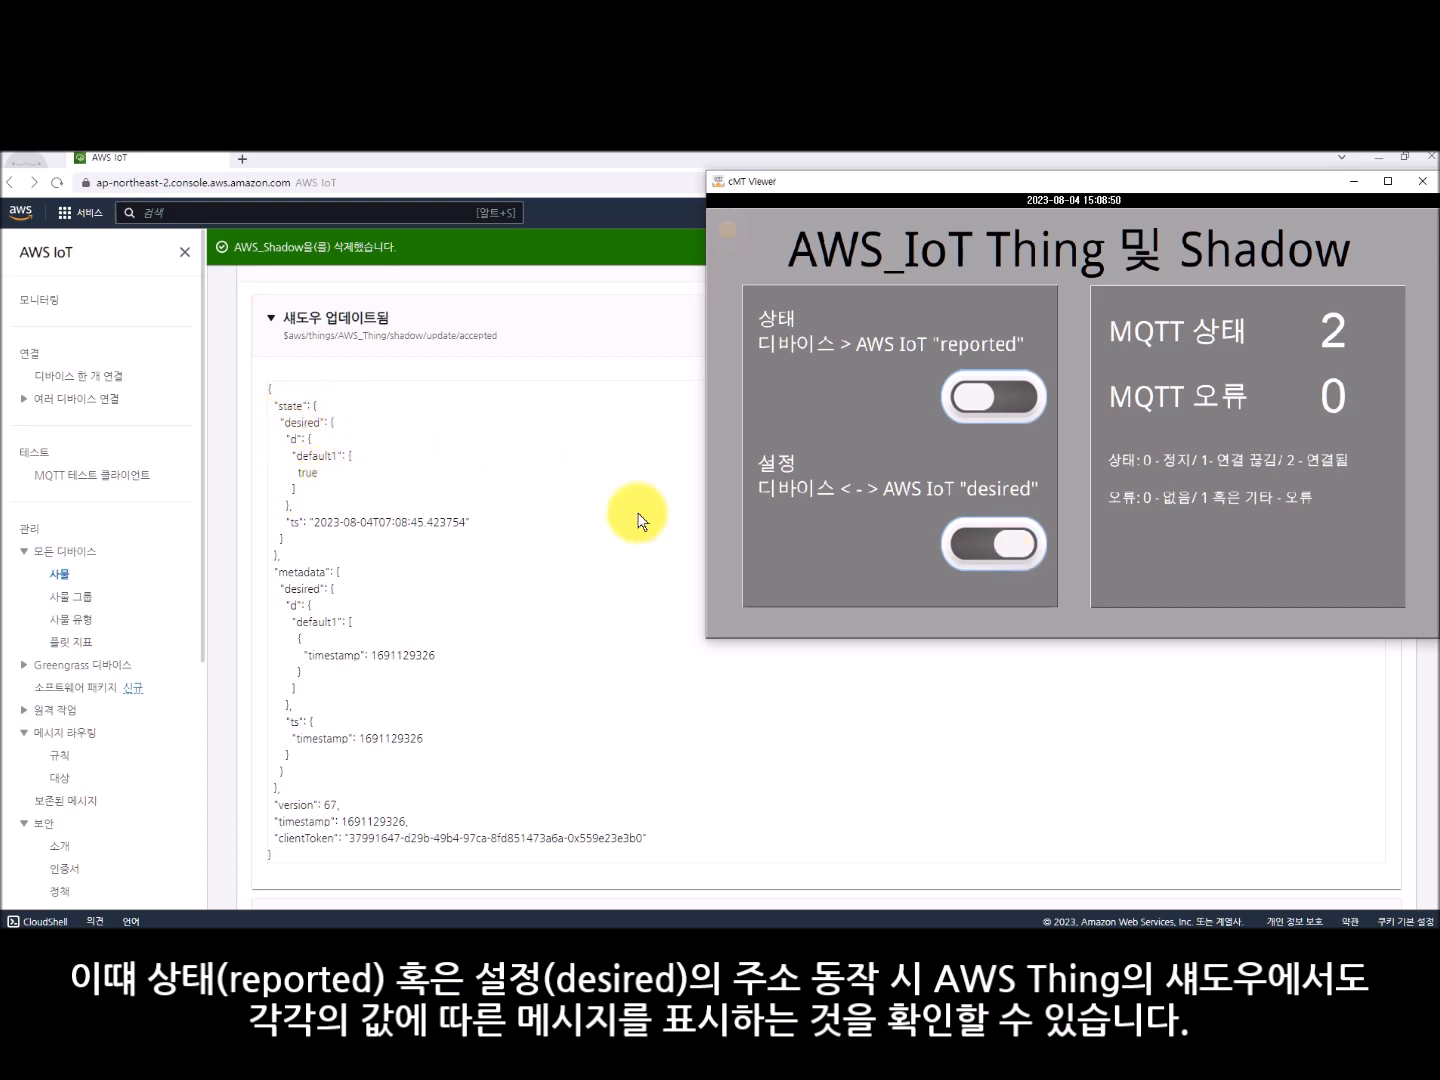
left_click(1021, 548)
- Cycle the "reported" switch on and off and do the same with the "desired" switch, checking each shadow message in AWS_Thing's activity
left_click(1013, 397)
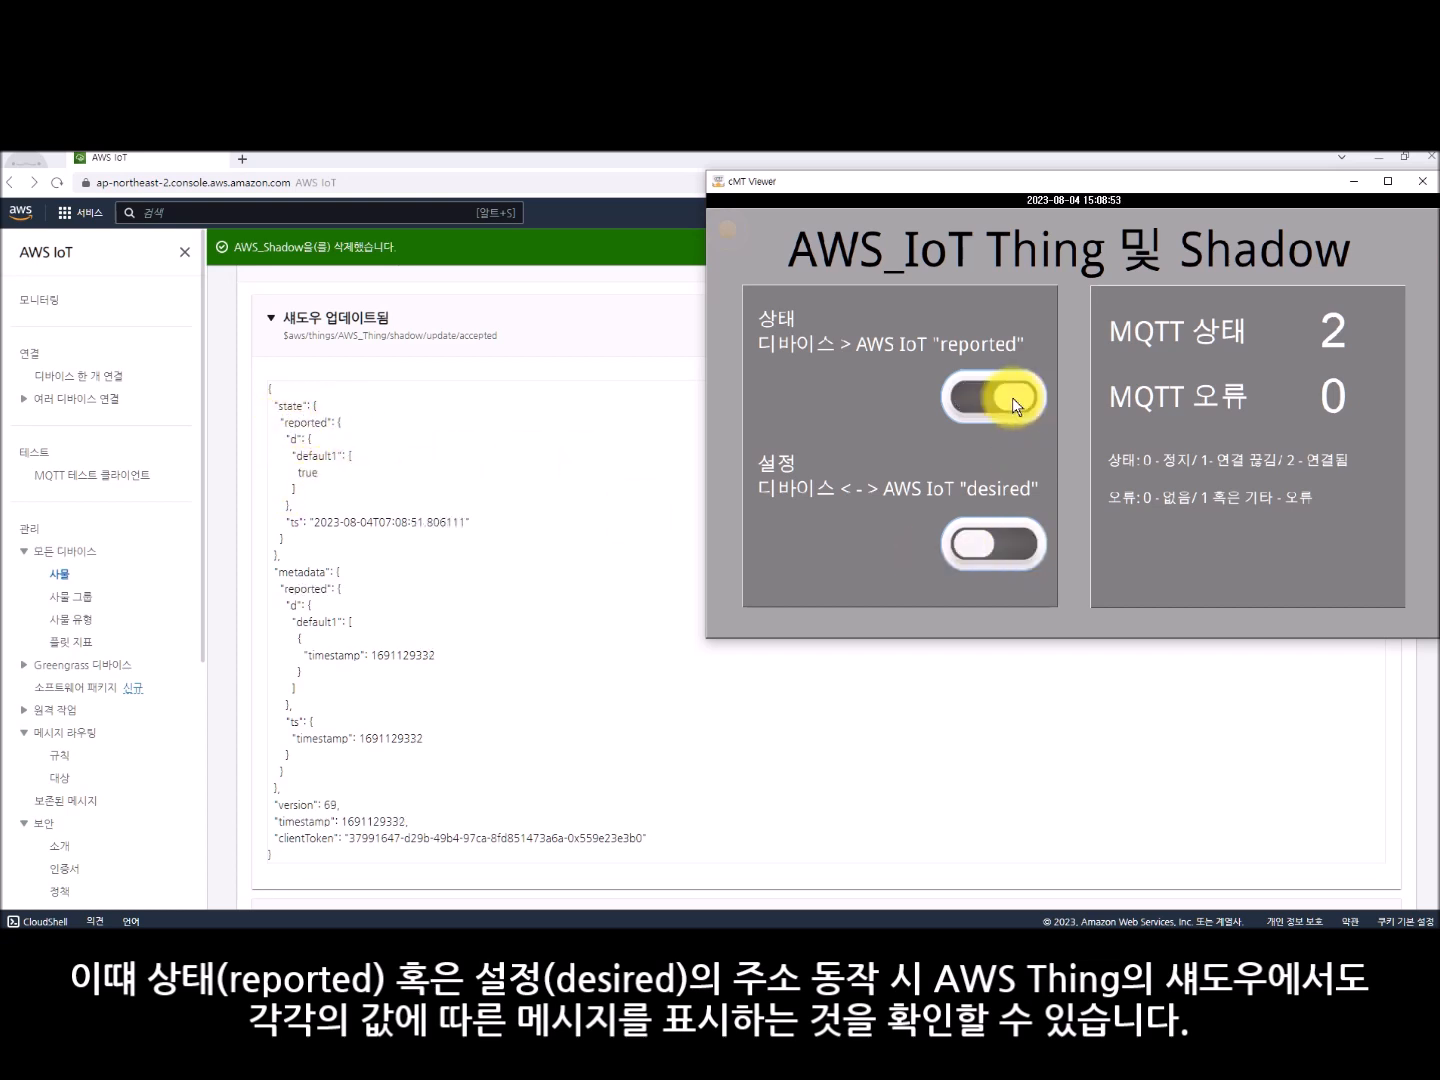
left_click(1012, 398)
left_click(1012, 554)
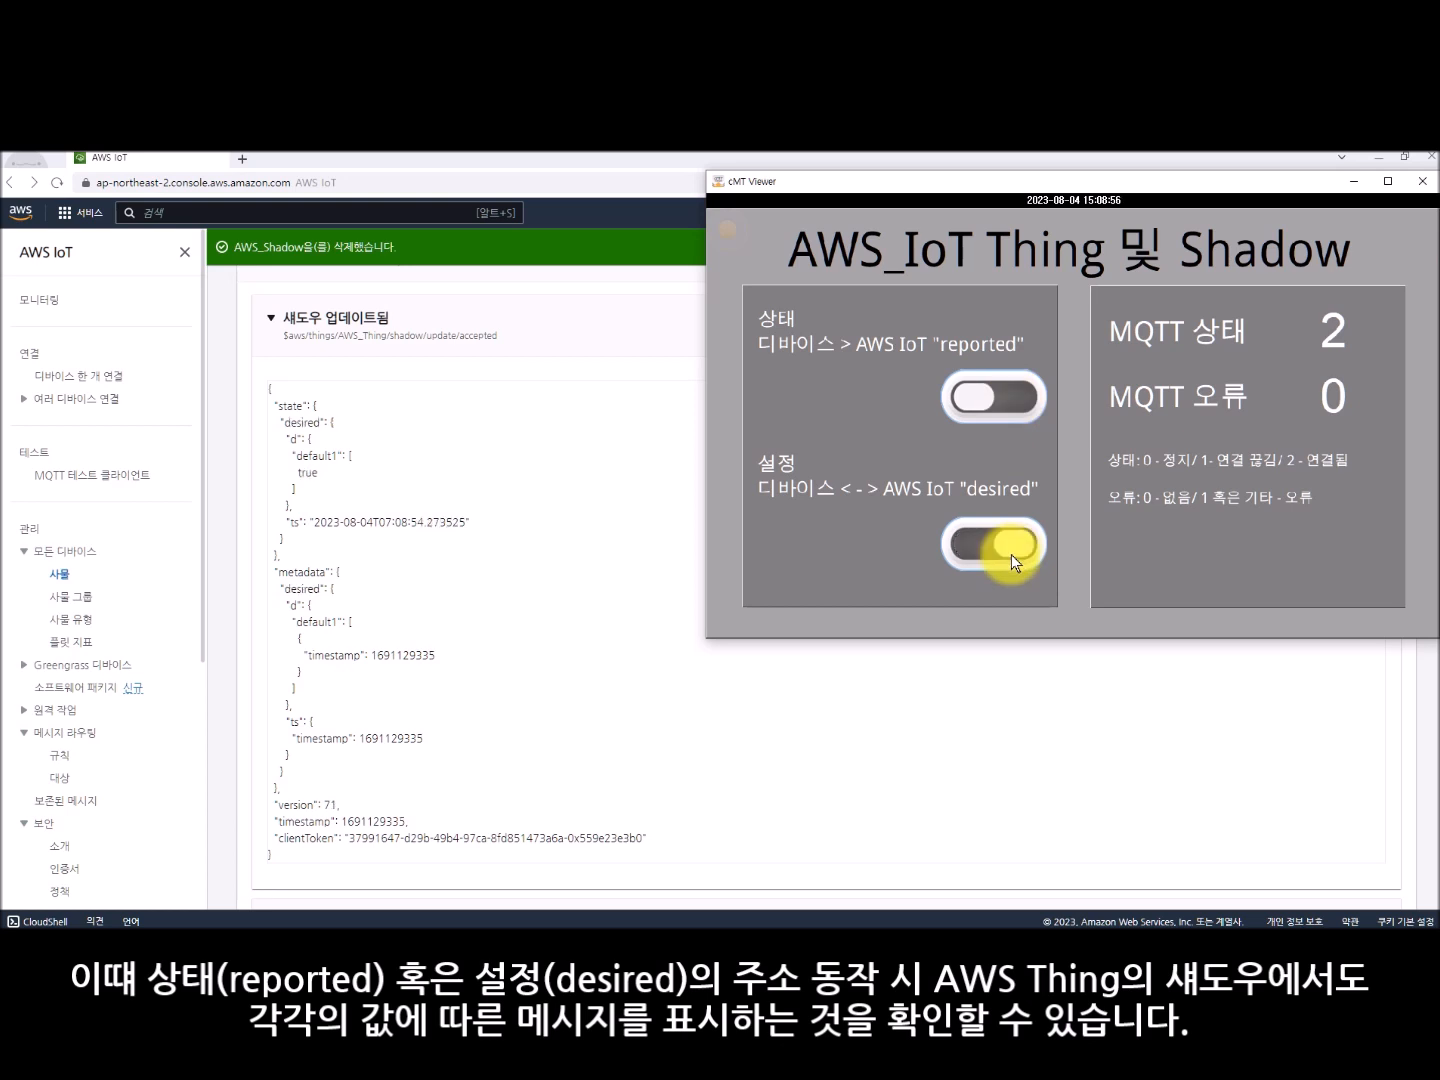
left_click(1013, 552)
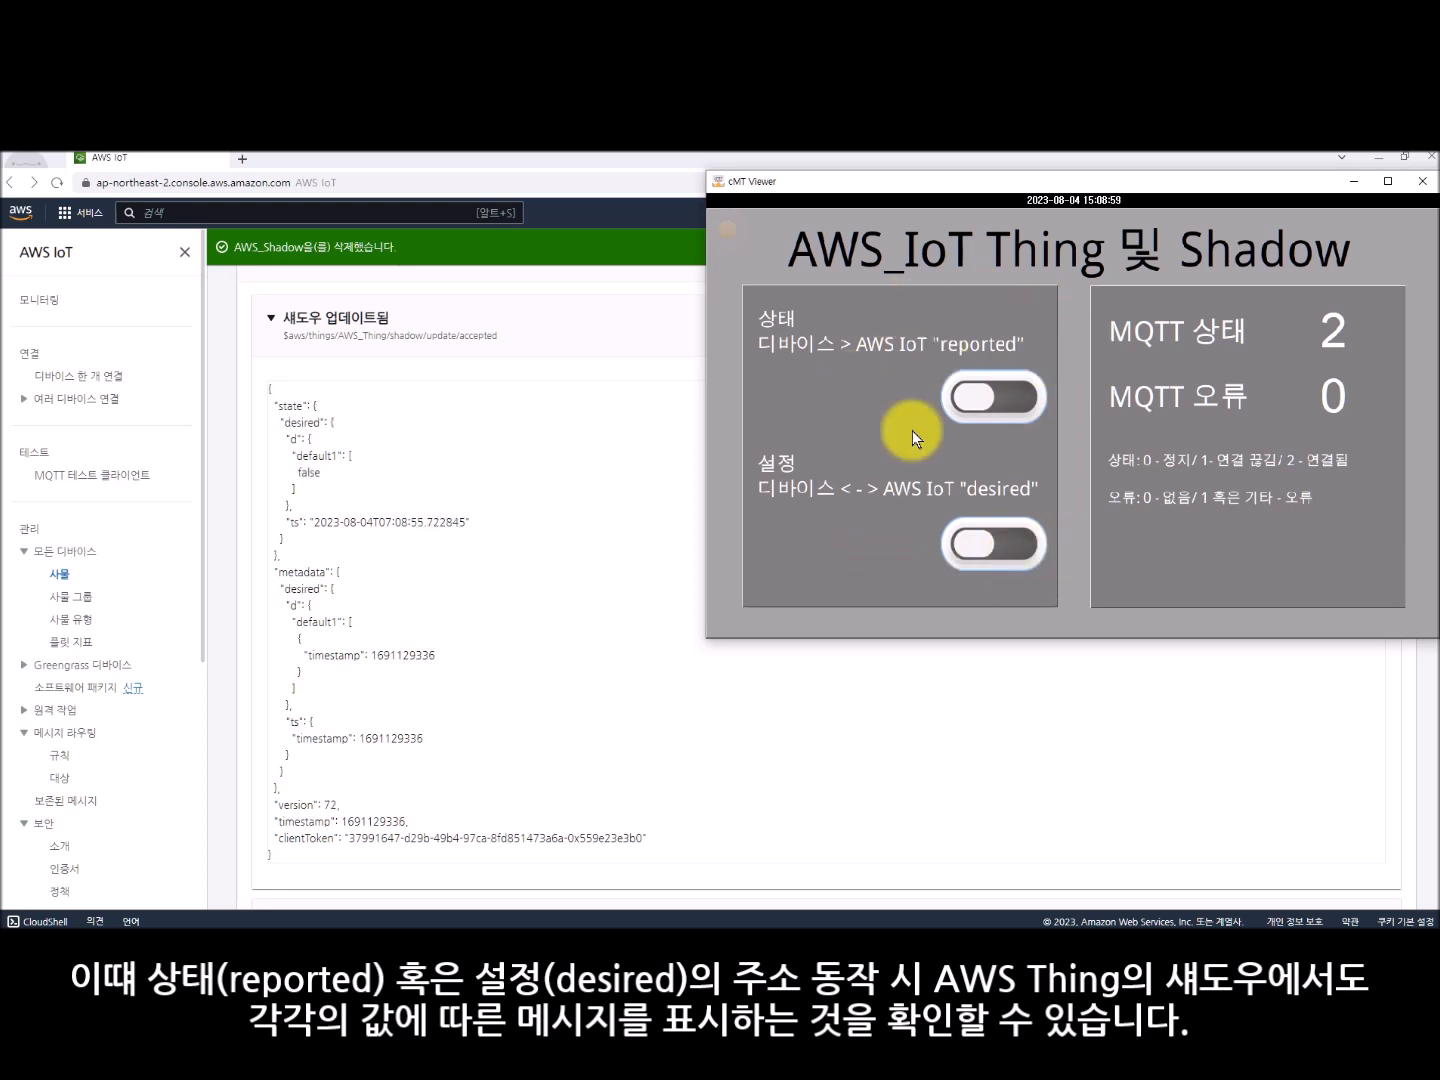